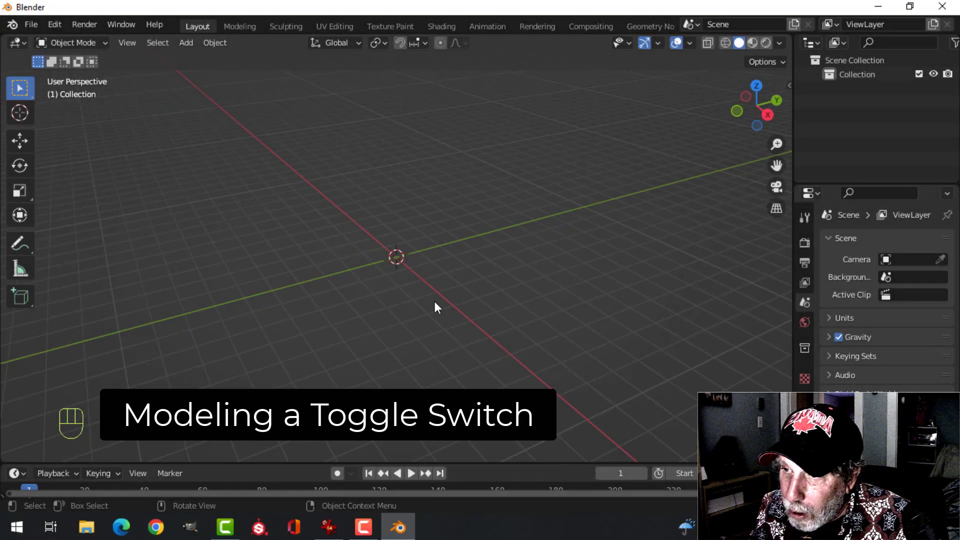
- Add a six-vertex circle mesh with a 1 m radius at the world origin
middle_click_drag(435, 303, 475, 279)
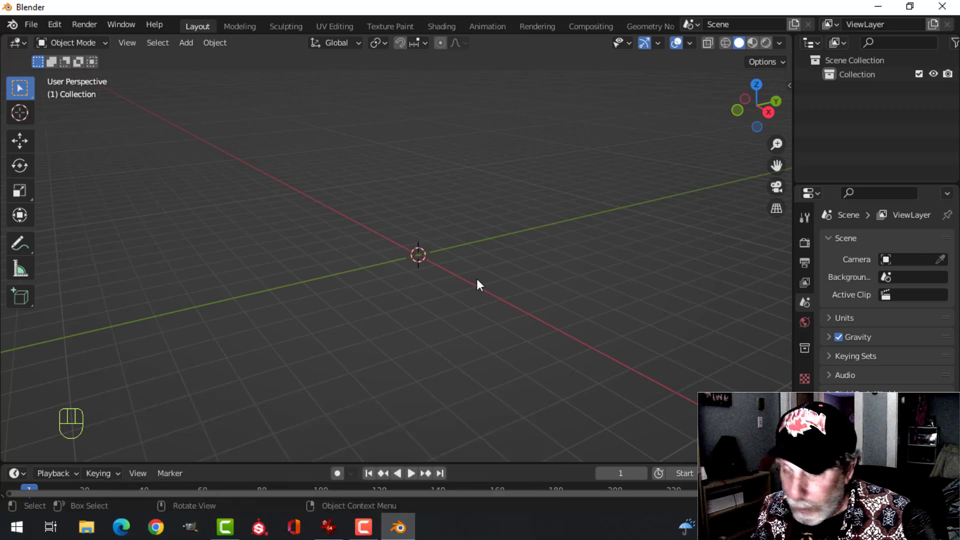
key("shift+a")
mouse_move(430, 224)
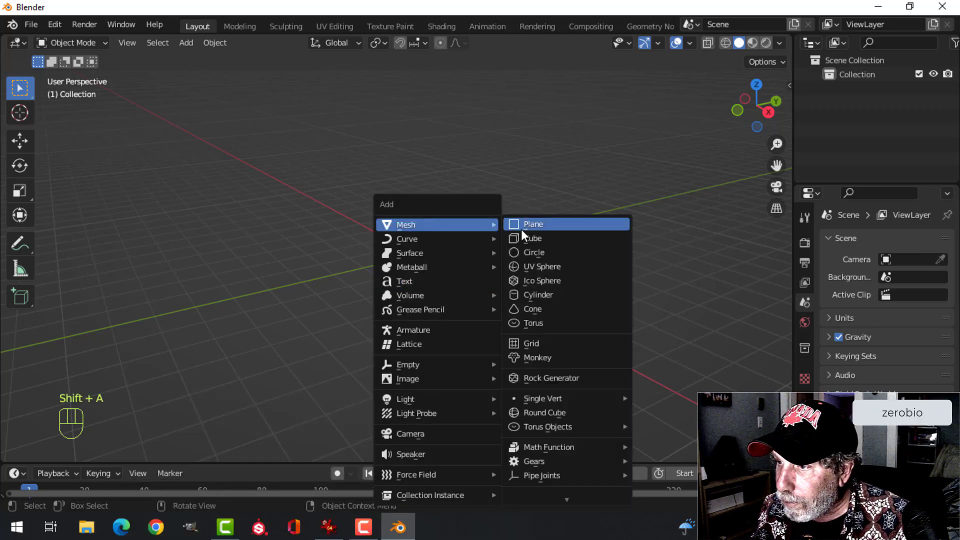
left_click(525, 252)
left_click(90, 452)
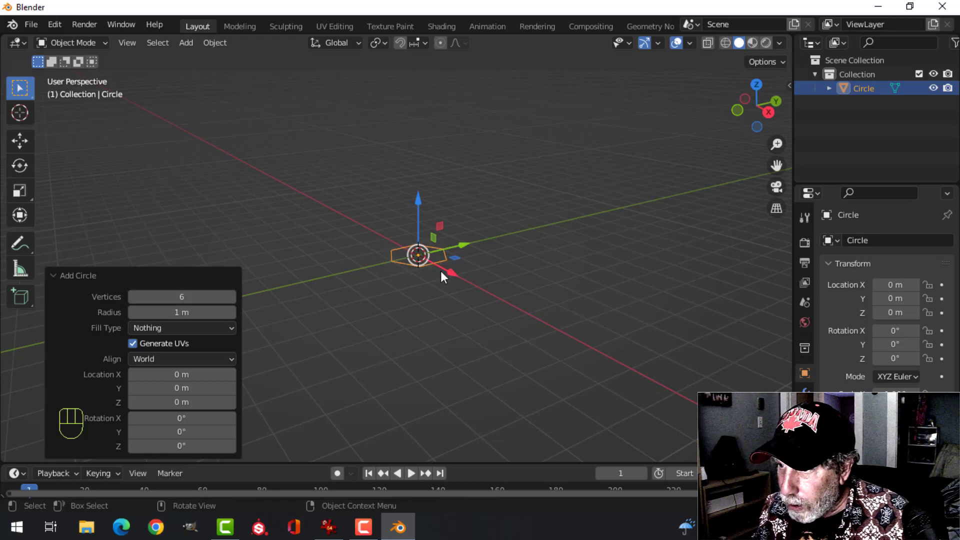
scroll(460, 268, "up", 5)
- Extrude the hexagon outline straight up along Z to form its side walls
key("Tab")
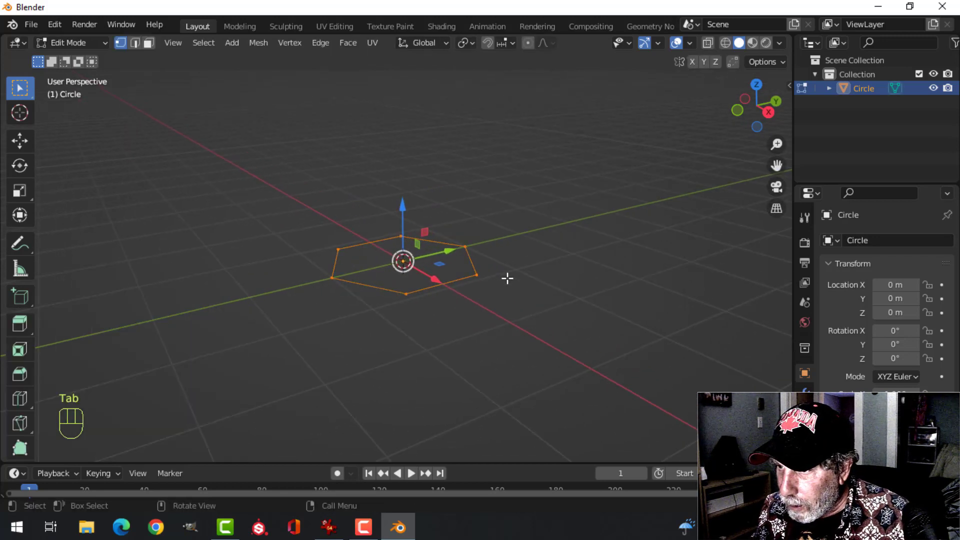
middle_click_drag(507, 278, 500, 255)
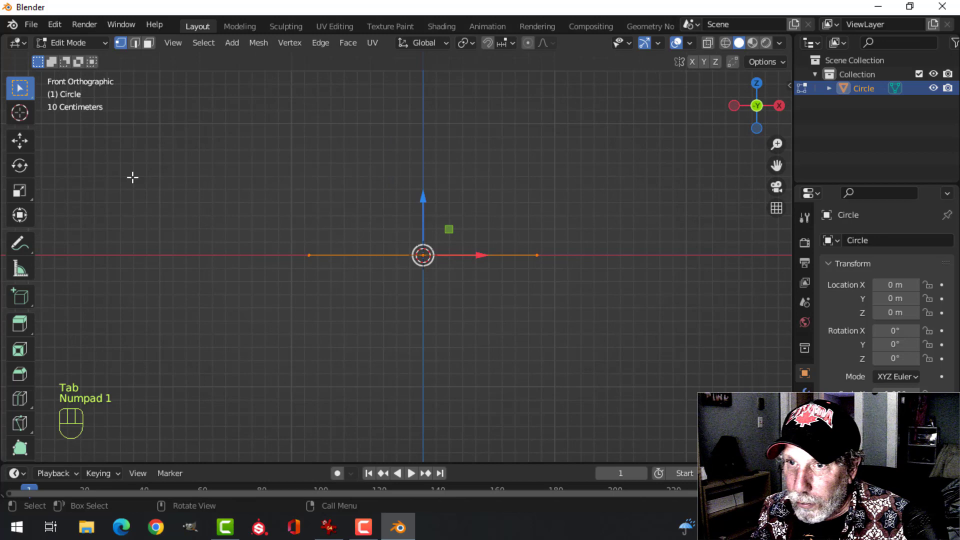
left_click(20, 142)
key("e")
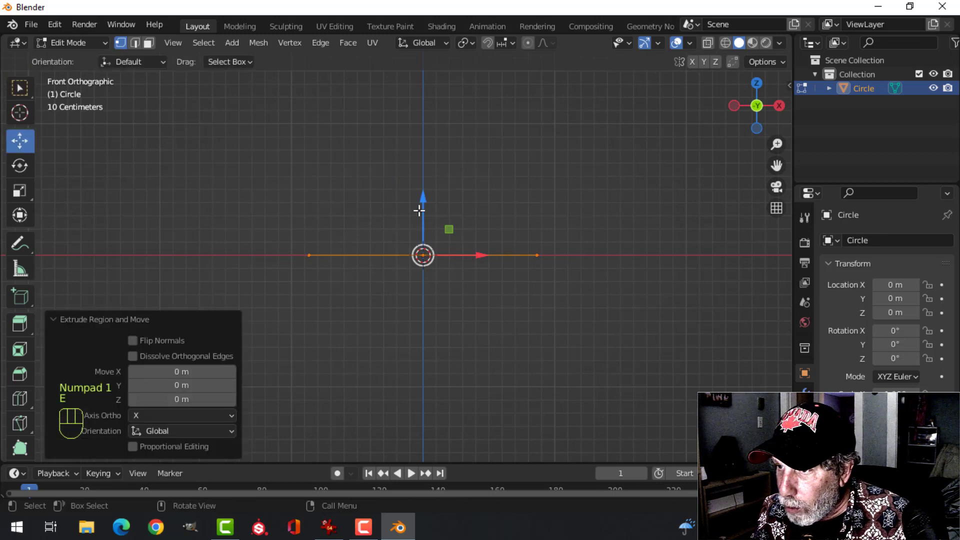
left_click_drag(419, 210, 428, 173)
- Extrude the hexagon's upper edge loop inward, scaled to about 0.64, to form a flat rim around the opening
middle_click_drag(428, 173, 583, 229)
key("e")
key("s")
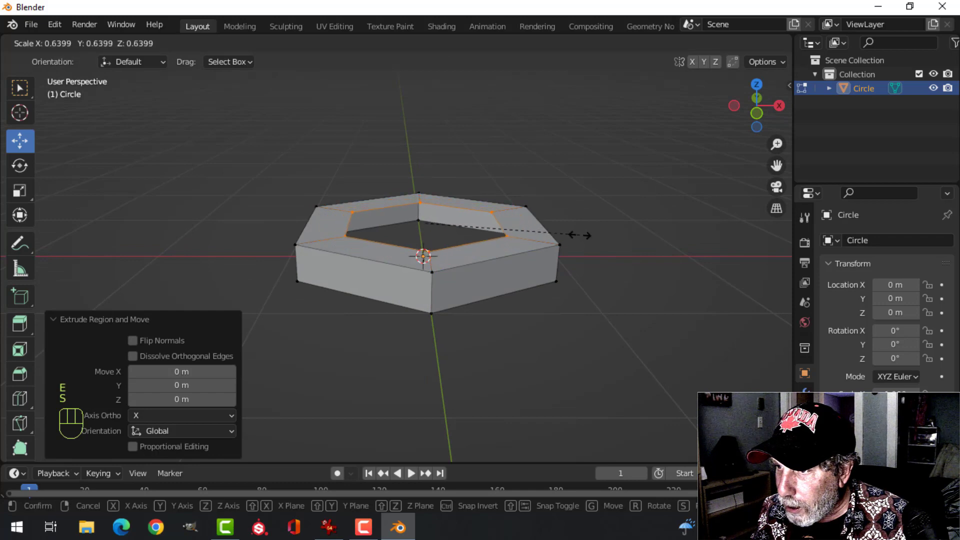
left_click(571, 235)
- Bevel the hex nut's corner edges and upper outer edge loop with 2 segments, about 0.022 m wide, and return to Object Mode
key("alt+a")
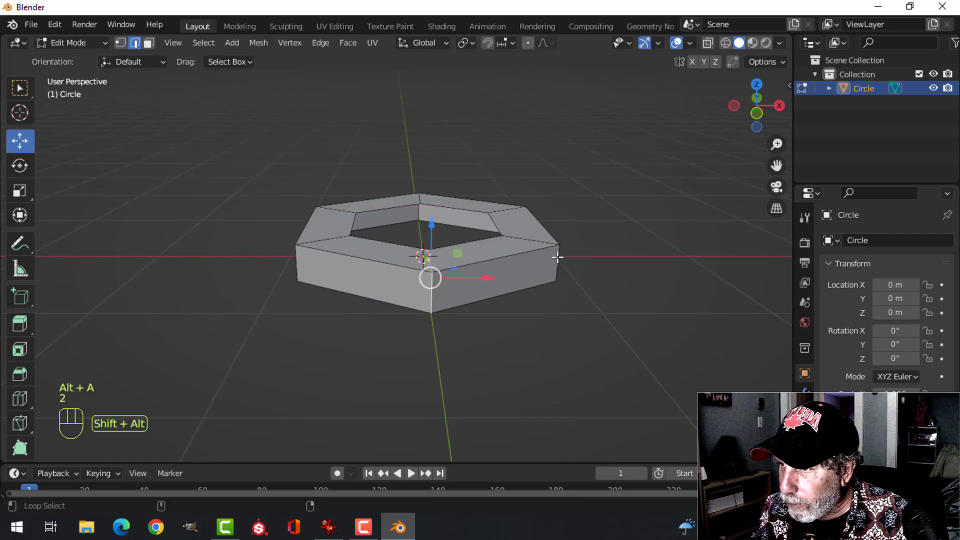
middle_click_drag(558, 257, 382, 331)
left_click(498, 290, "alt+shift")
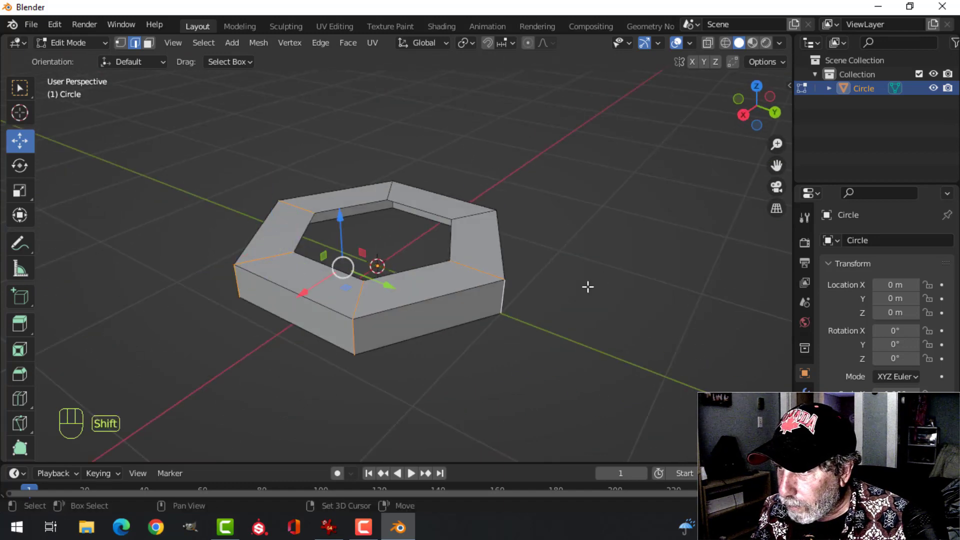
middle_click_drag(585, 285, 469, 279)
left_click(515, 272, "alt+shift")
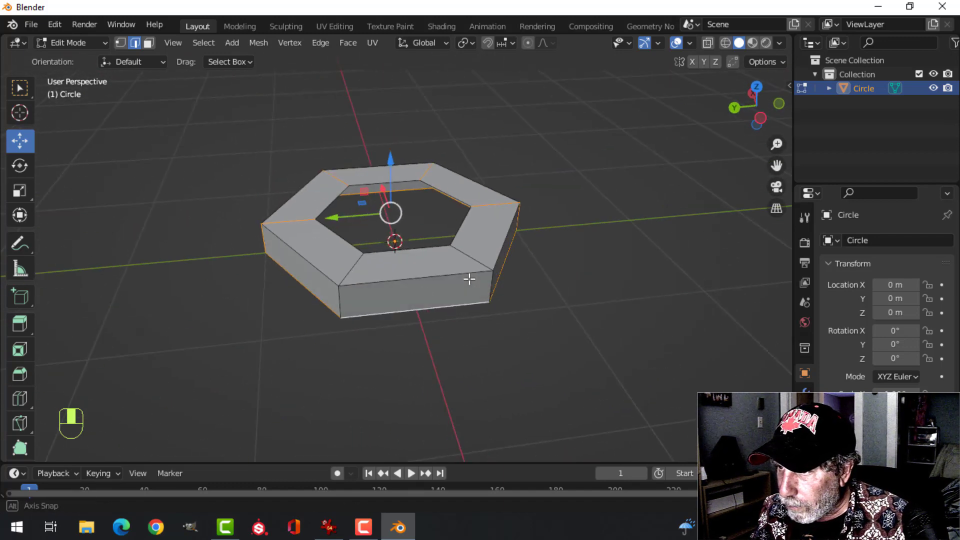
left_click(339, 299, "alt+shift")
key("ctrl+z")
left_click(447, 300, "alt+shift")
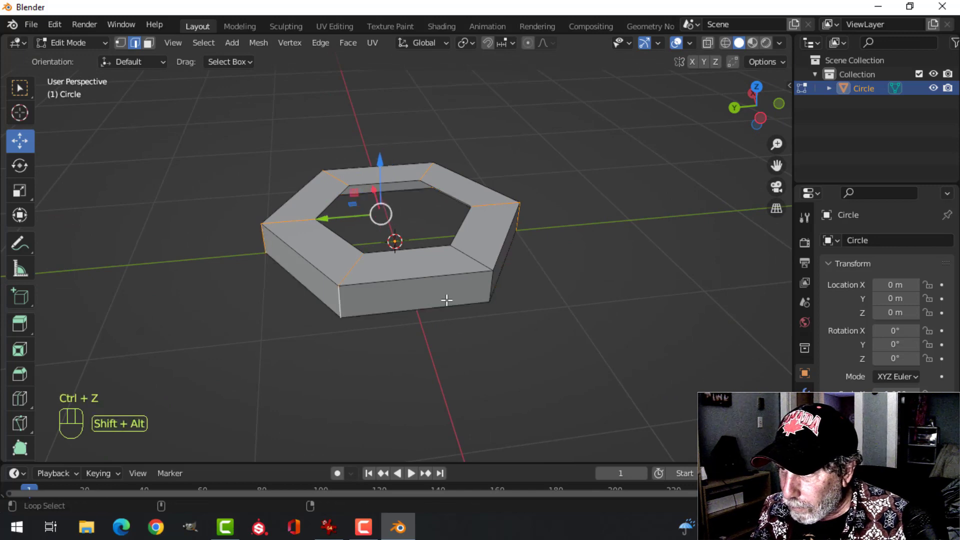
left_click(472, 279, "alt+shift")
left_click(480, 278, "alt+shift")
middle_click_drag(480, 279, 540, 294)
key("ctrl+b")
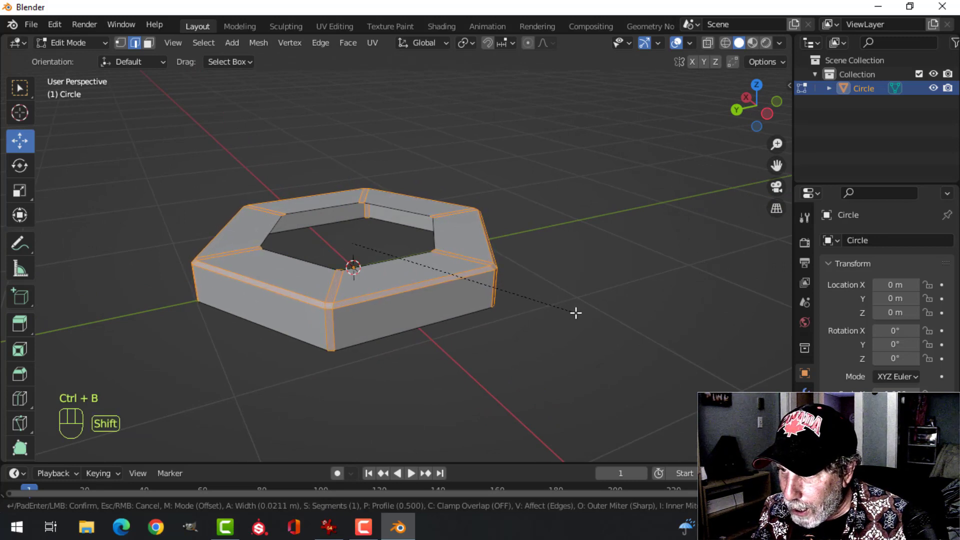
left_click(577, 313)
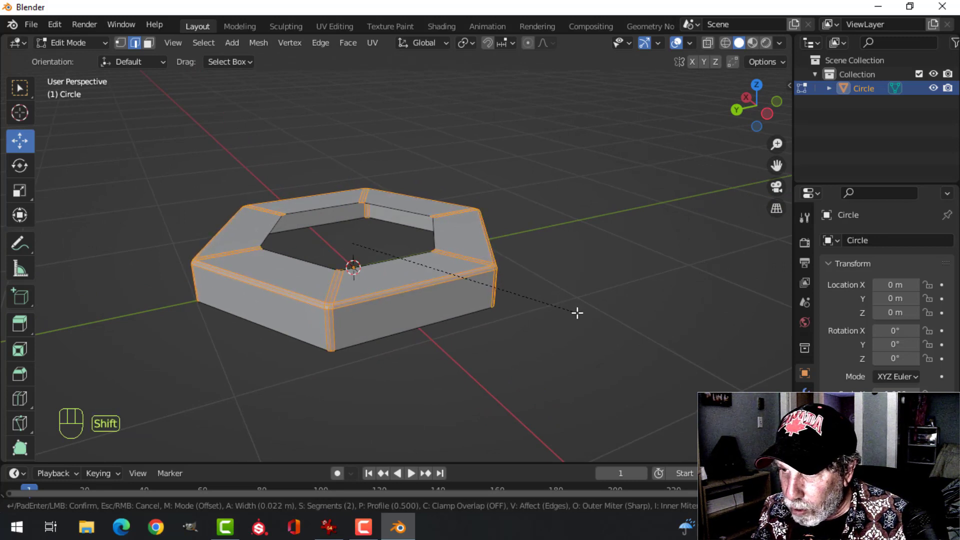
key("alt+a")
key("Tab")
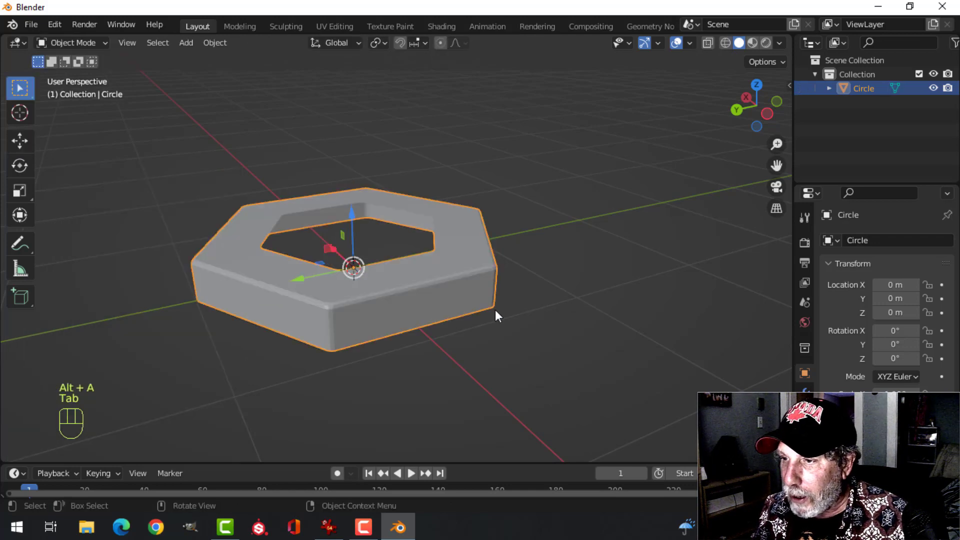
- Shade the hex nut smooth and add a Weighted Normal modifier to it
right_click(424, 286)
left_click(384, 253)
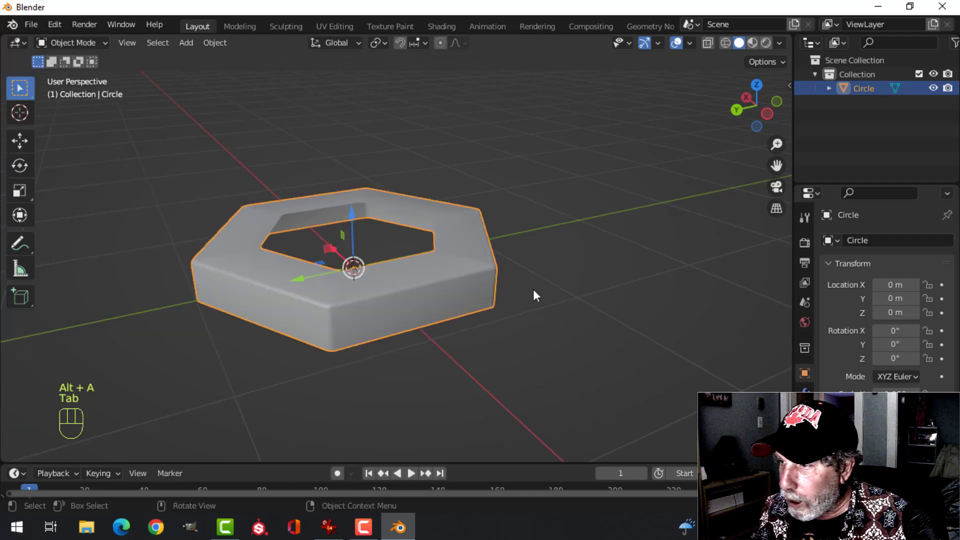
scroll(533, 292, "down", 2)
left_click(809, 397)
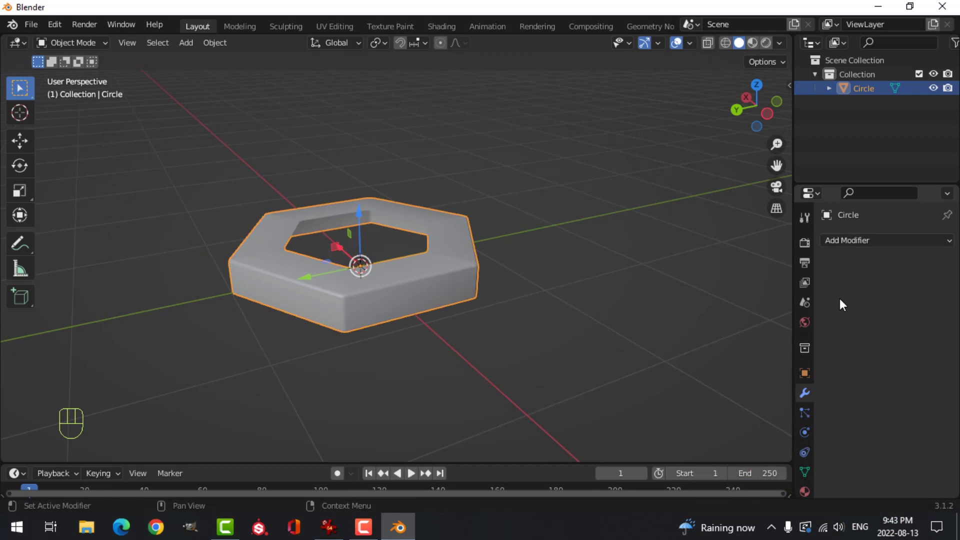
left_click(836, 240)
left_click(568, 341)
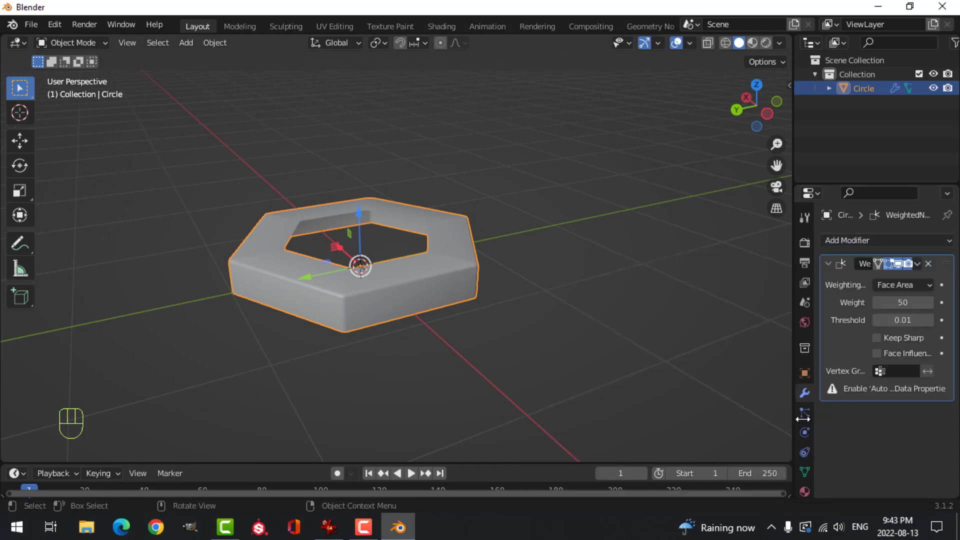
- Enable Auto Smooth at 30° for the hex nut's normals
left_click(804, 473)
left_click(831, 428)
left_click(877, 450)
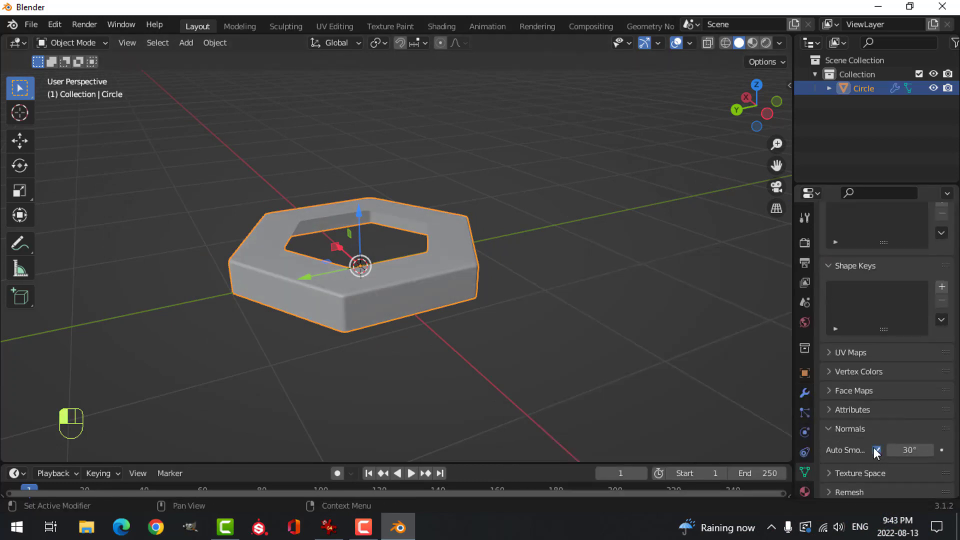
- Add a cylinder mesh with 16 vertices, 1 m radius and 2 m depth at the origin
middle_click_drag(580, 369, 587, 349)
key("shift+a")
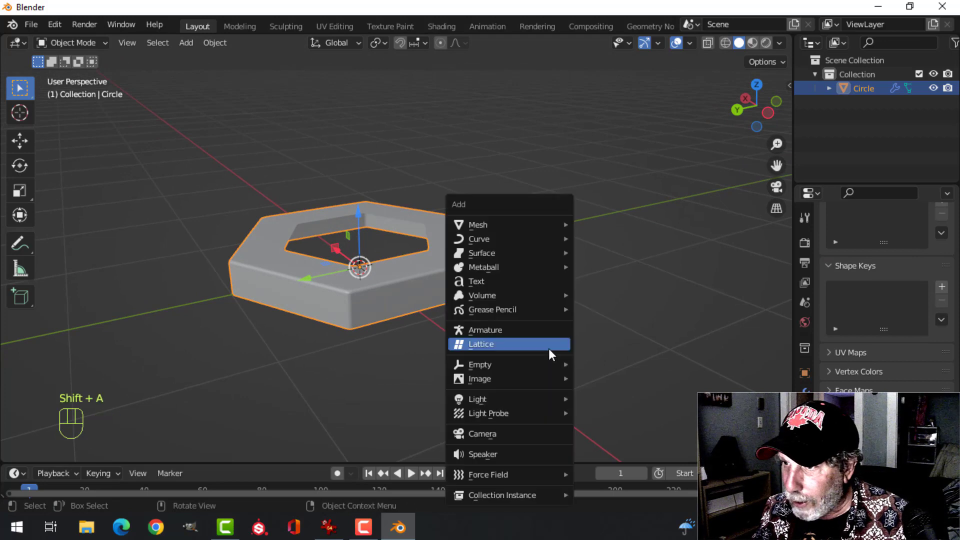
mouse_move(569, 231)
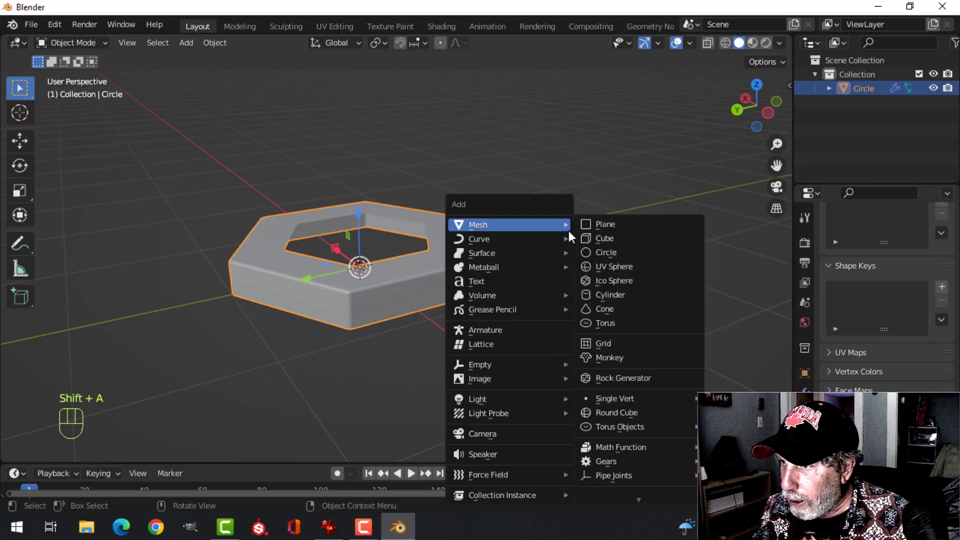
left_click(604, 294)
left_click(180, 281)
type("16")
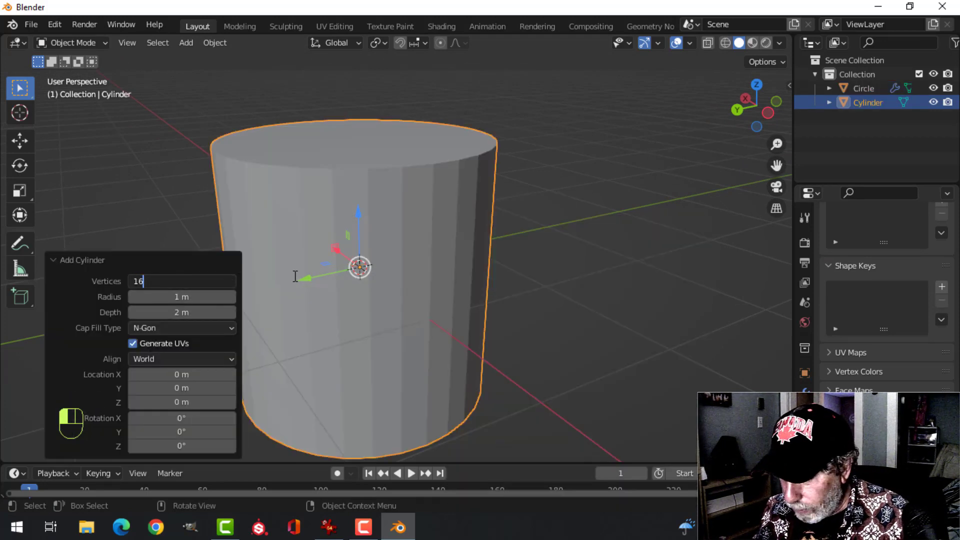
key("Return")
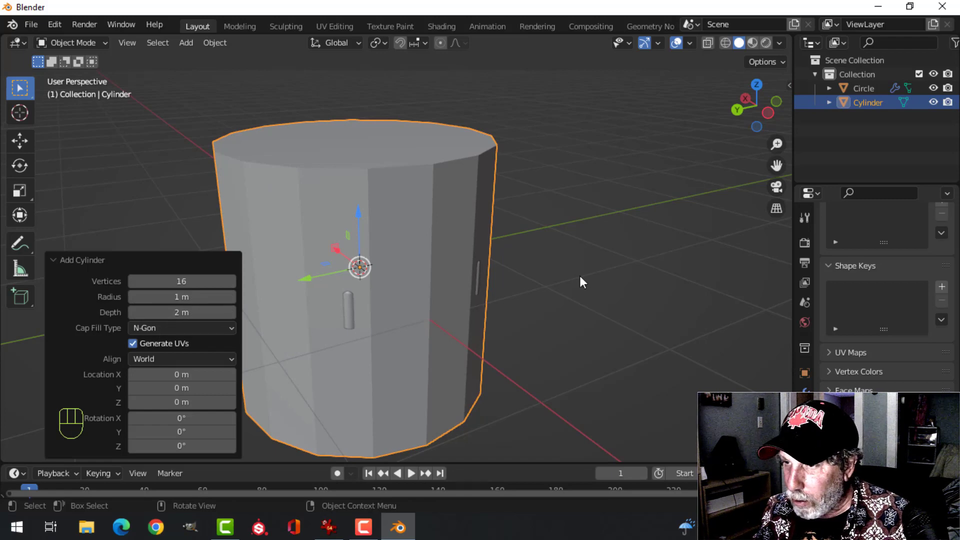
- Scale the cylinder's mesh uniformly to about 0.744, and flatten it along Z to about 0.281
key("Tab")
key("s")
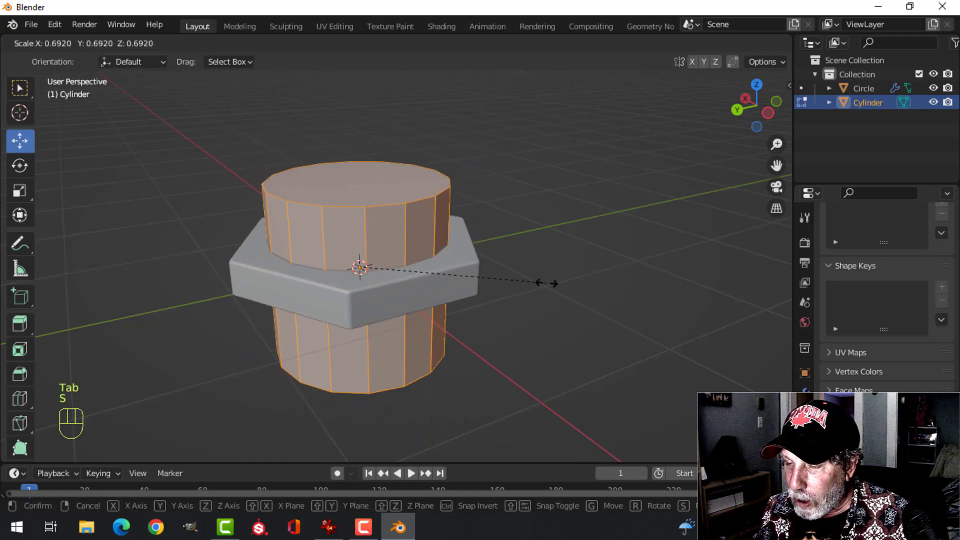
left_click(548, 289)
key("s")
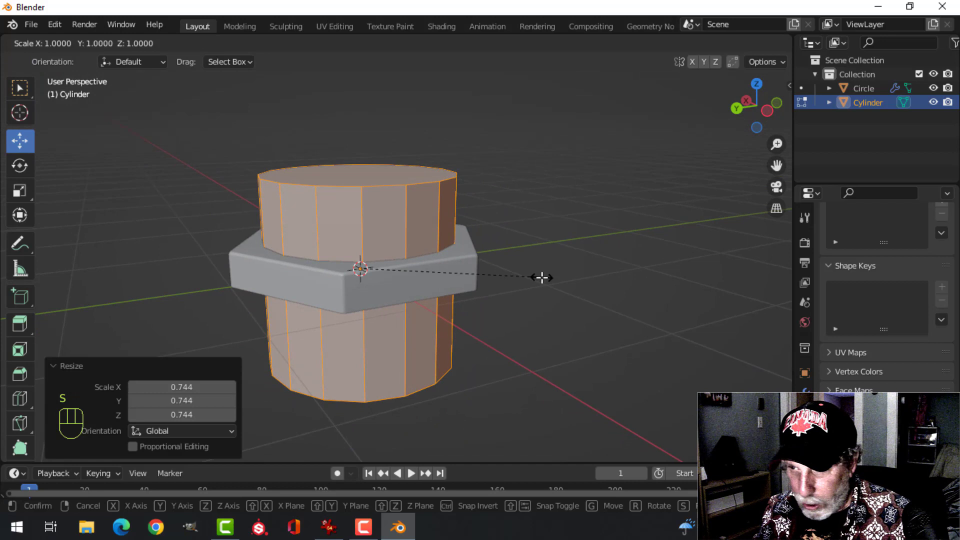
key("z")
left_click(415, 261)
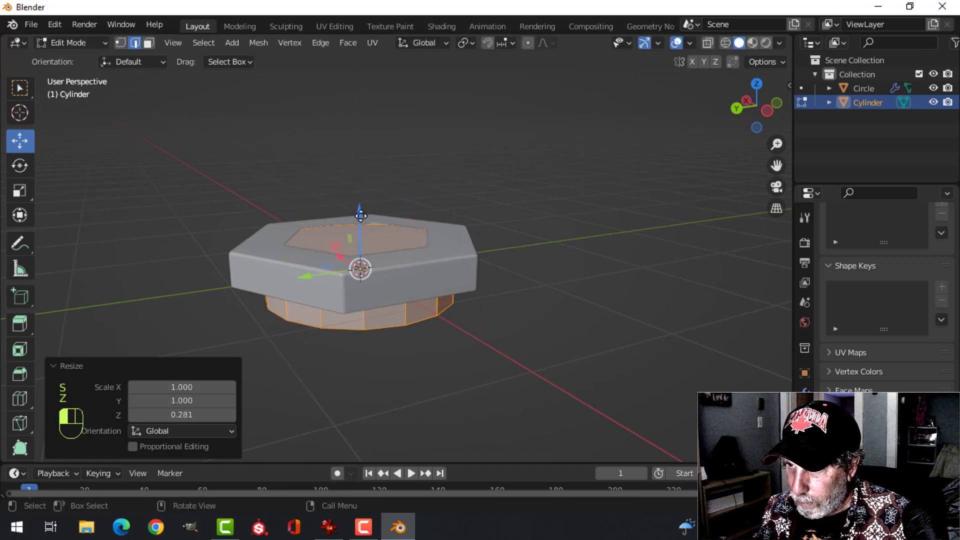
- Raise the flattened cylinder along Z so that it protrudes above the hex nut
key("g")
key("z")
left_click(418, 203)
- Inset the cylinder's top and bottom cap faces by about 0.178 m
key("3")
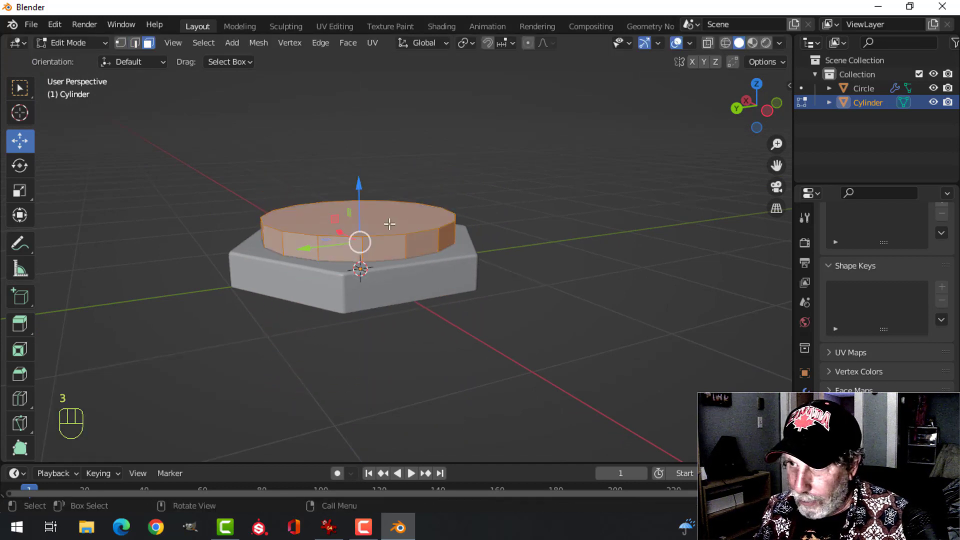
left_click(394, 221)
middle_click_drag(442, 306, 418, 197)
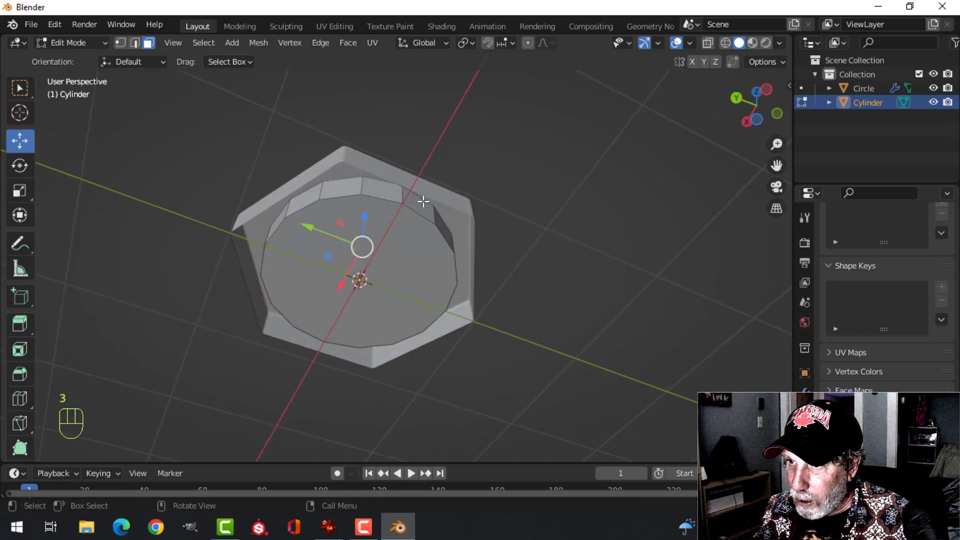
middle_click_drag(488, 190, 503, 339)
scroll(502, 340, "up", 2)
key("i")
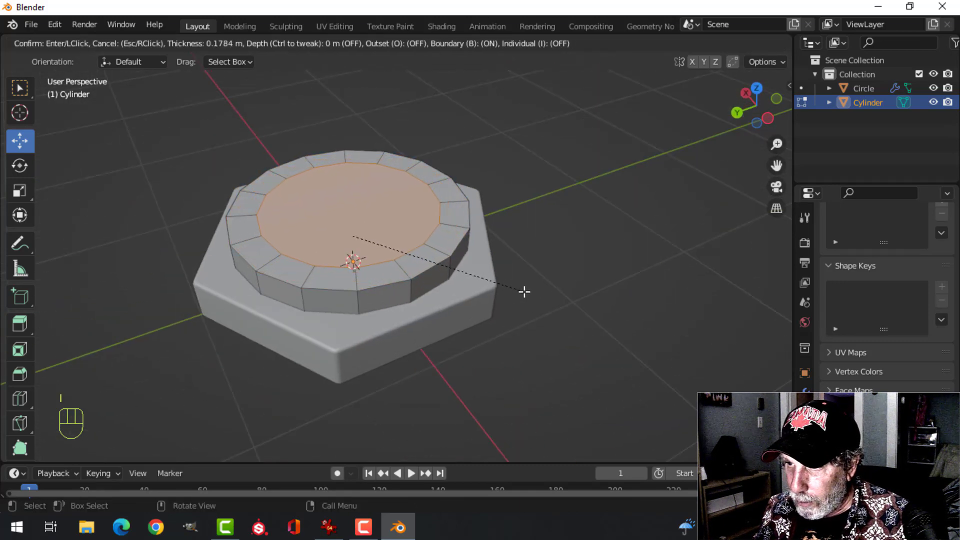
left_click(524, 291)
- Bridge the inset top and bottom faces to open a hole through the cylinder
key("ctrl+e")
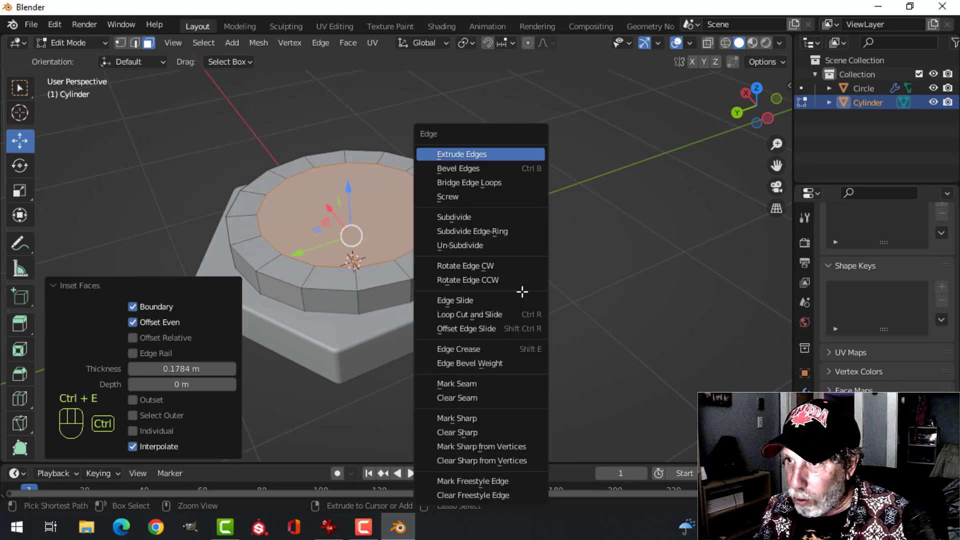
left_click(478, 183)
key("alt+a")
- Delete the loop of faces forming the underside of the cylindrical ring
middle_click_drag(507, 295, 428, 258)
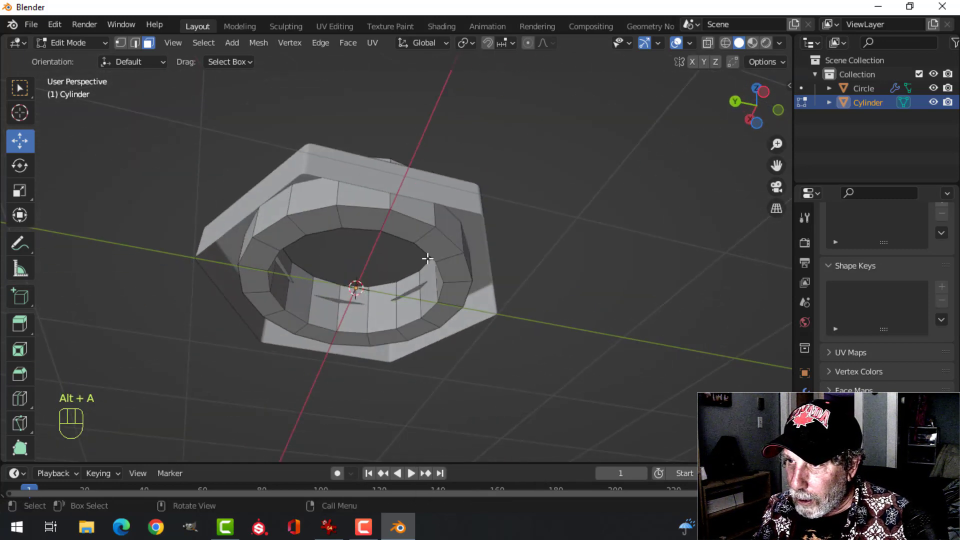
left_click(385, 220, "alt")
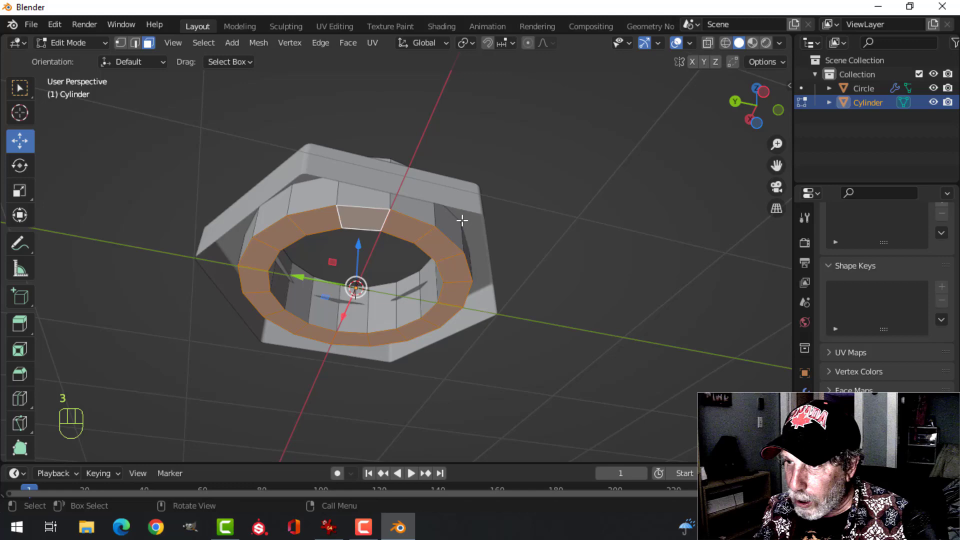
key("x")
left_click(428, 252)
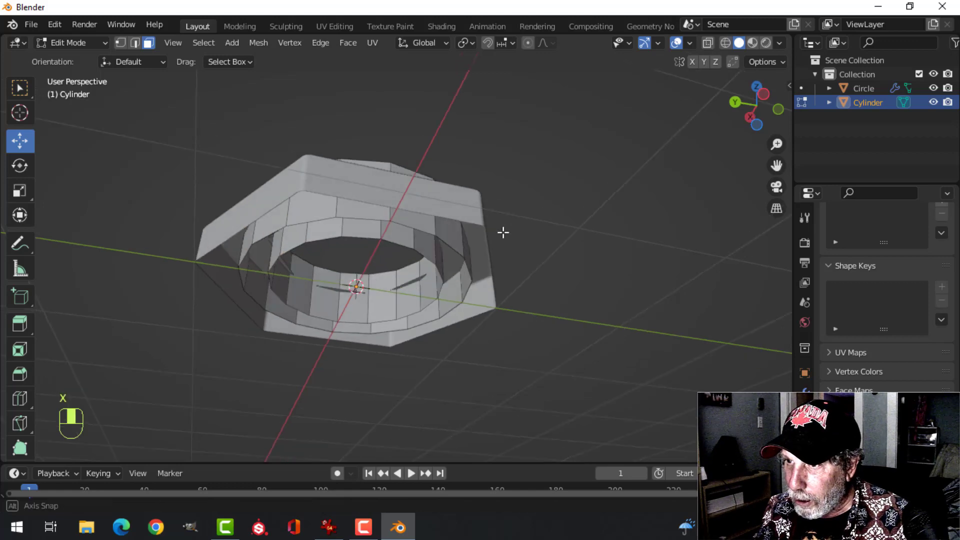
- Scale the whole cylindrical ring along Z, and resize it uniformly to fit on the hex nut
key("a")
middle_click_drag(502, 230, 466, 276)
key("s")
key("z")
left_click(535, 249)
key("s")
left_click(538, 265)
key("alt+a")
- Bevel the ring's inner and outer top edge loops with 2 segments and return to Object Mode
scroll(466, 276, "up", 2)
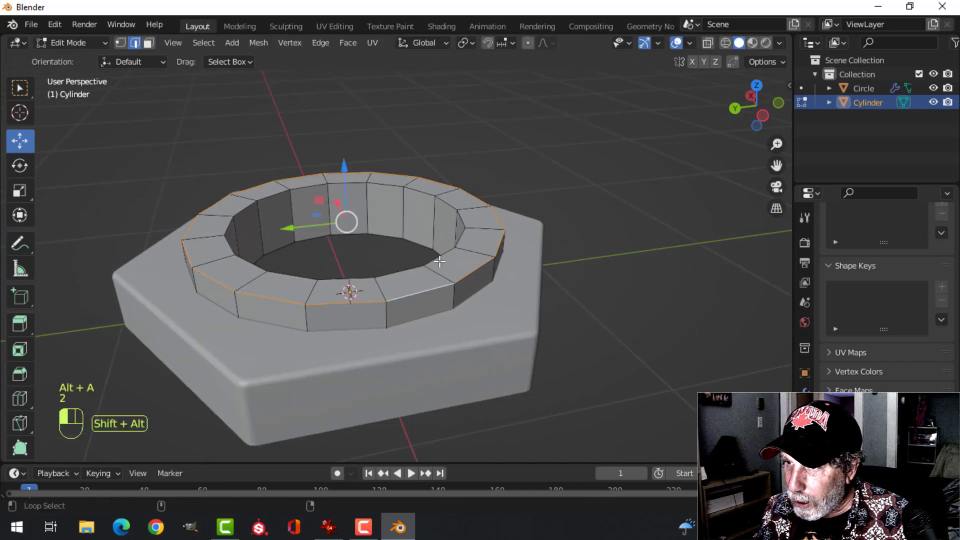
key("ctrl+b")
key("shift")
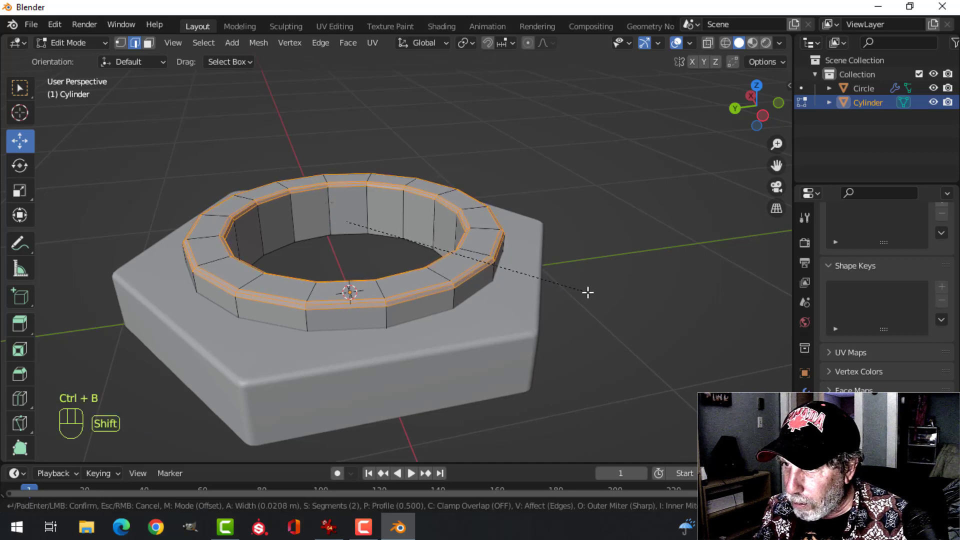
left_click(629, 308)
key("Tab")
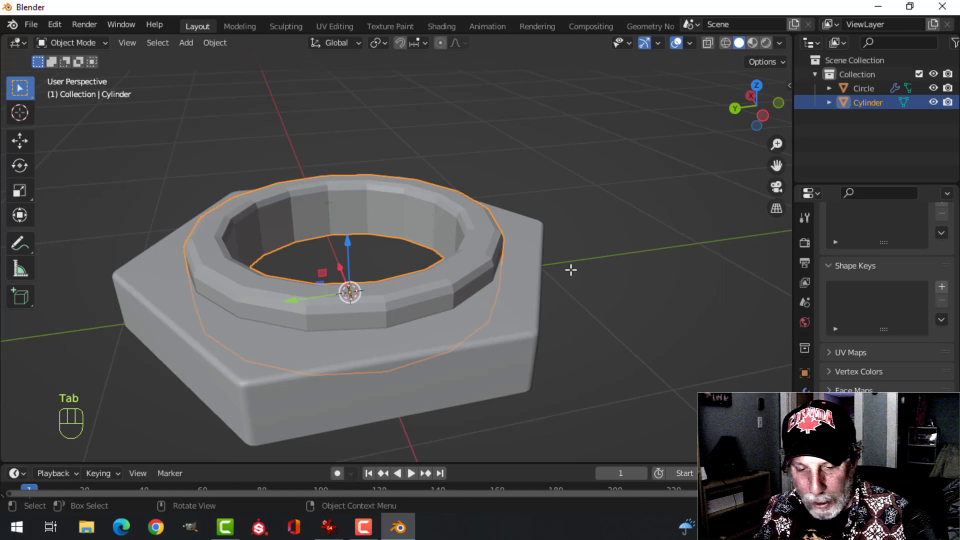
- Give the collar ring a level 1 subdivision surface and shade it smooth
key("ctrl+1")
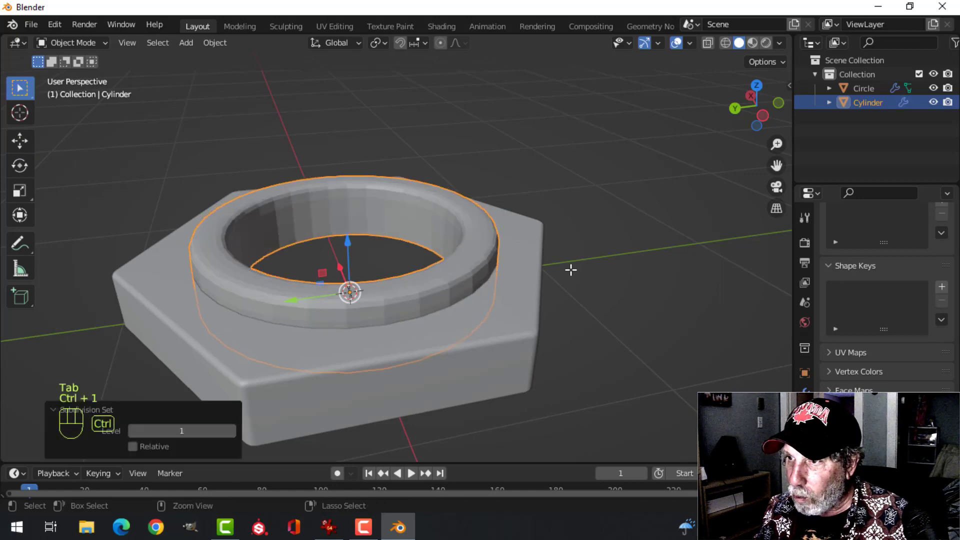
right_click(475, 249)
left_click(472, 250)
key("alt+a")
- Add a mesh cylinder and scale it uniformly by 0.535 in Edit Mode so it fits inside the ring
middle_click_drag(546, 242, 563, 233)
scroll(550, 252, "down", 2)
key("shift+a")
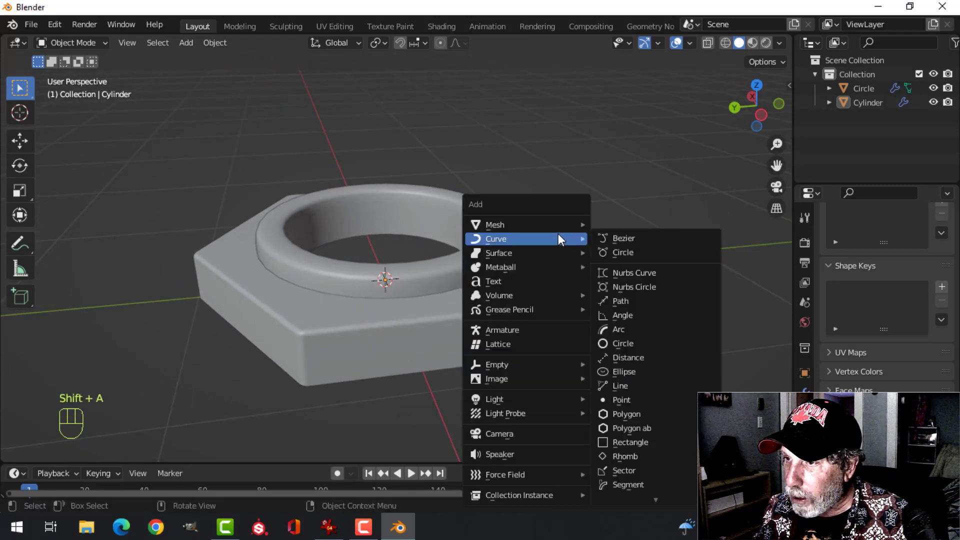
mouse_move(542, 224)
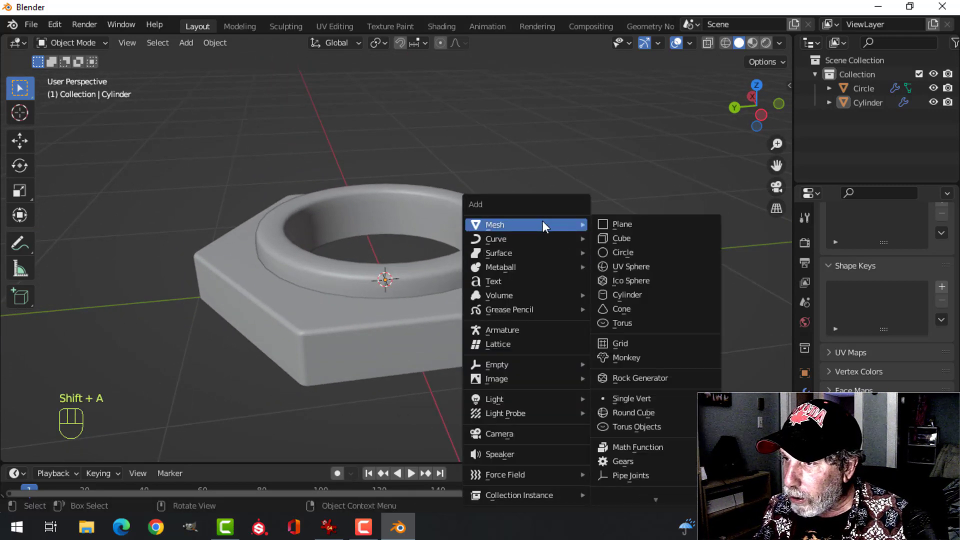
left_click(625, 294)
key("Tab")
key("s")
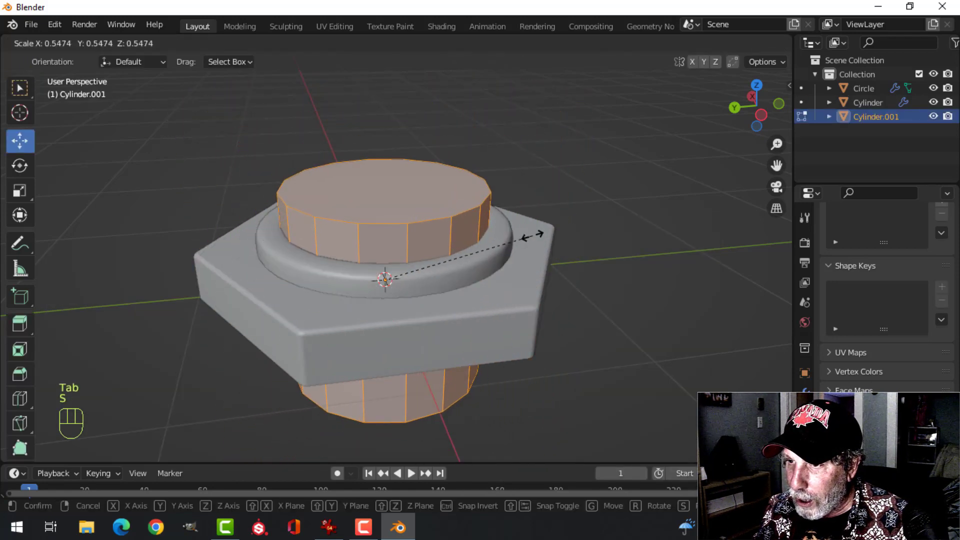
left_click(525, 236)
- Raise the new cylinder's bottom face by about 0.65 m and its top face by about 0.09 m along Z
middle_click_drag(561, 243, 471, 232)
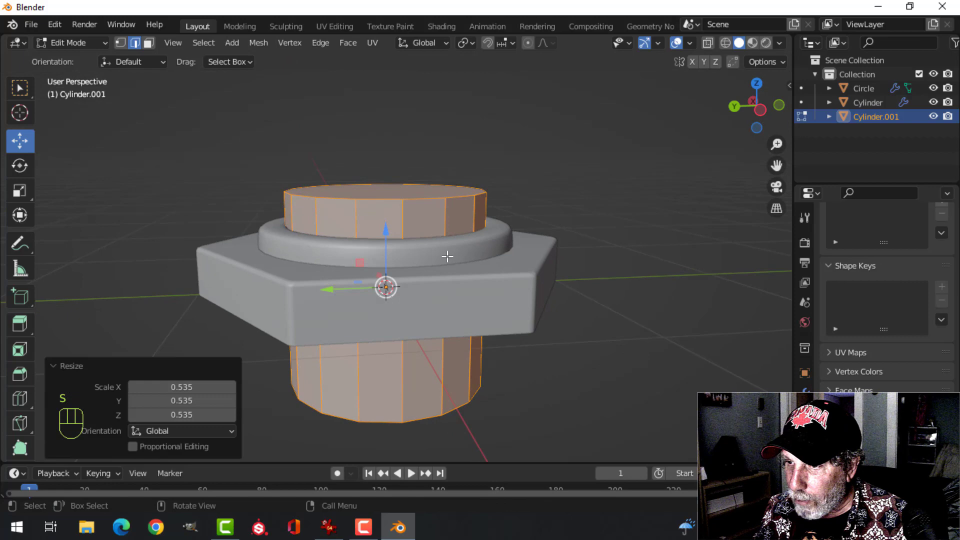
middle_click_drag(515, 276, 411, 354)
key("3")
left_click(418, 369)
left_click_drag(391, 351, 411, 223)
middle_click_drag(427, 220, 478, 276)
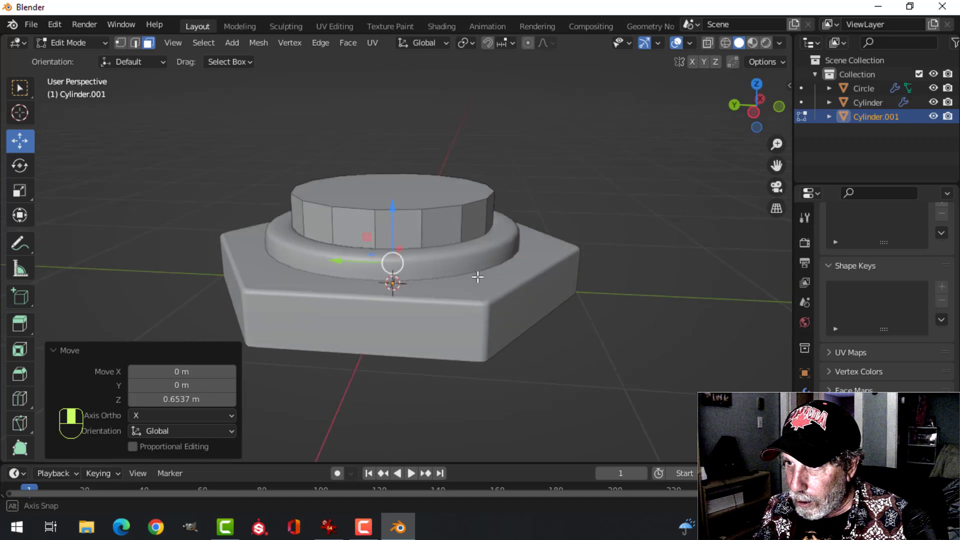
left_click(423, 196)
left_click_drag(409, 138, 399, 118)
middle_click_drag(398, 118, 537, 171)
- Bevel the cylinder's top face into a dome with a width of 0.297 m and 5 segments
key("ctrl+b")
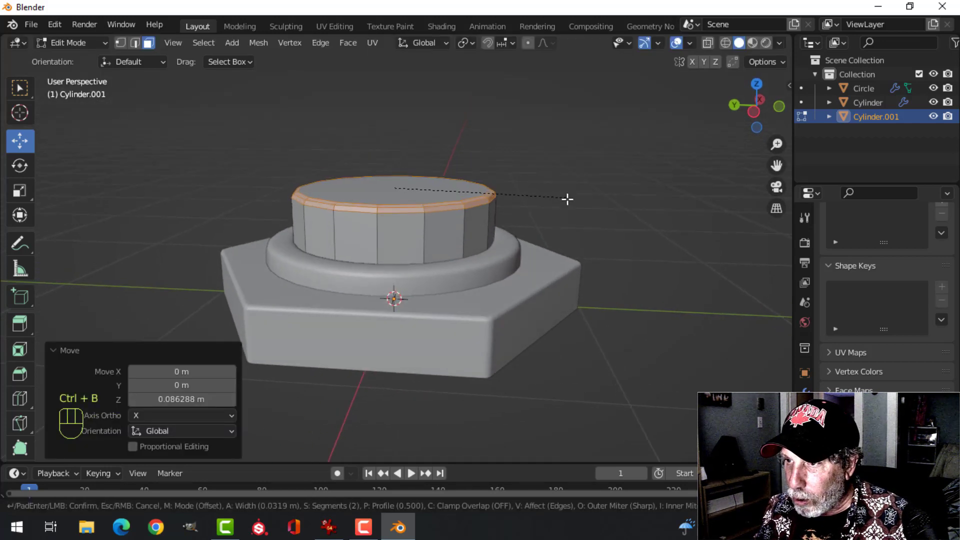
key("Escape")
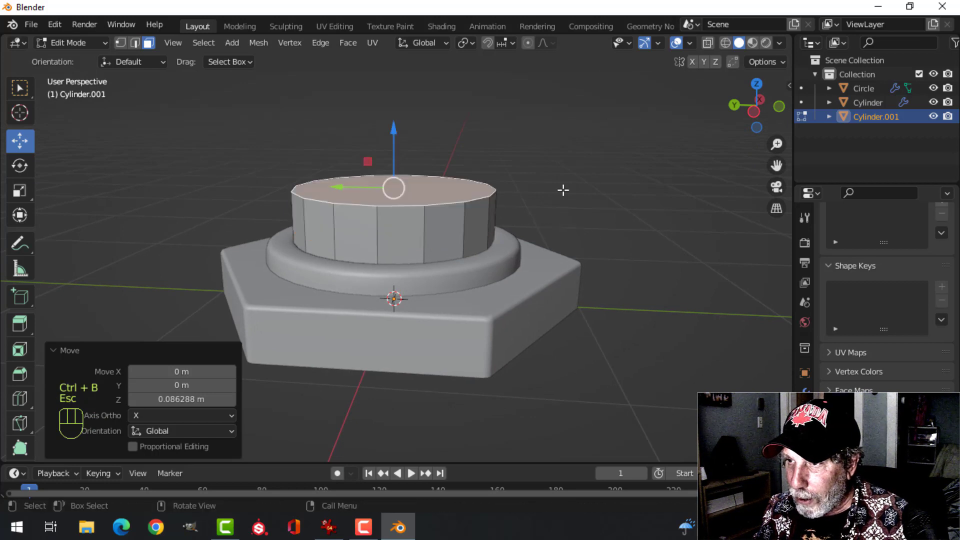
middle_click_drag(562, 191, 562, 210)
key("ctrl+b")
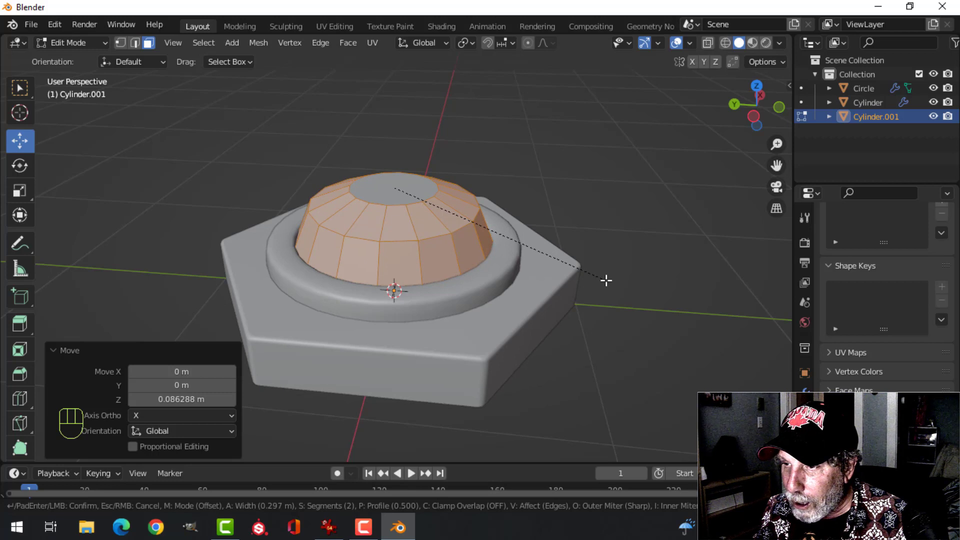
scroll(606, 281, "up", 2)
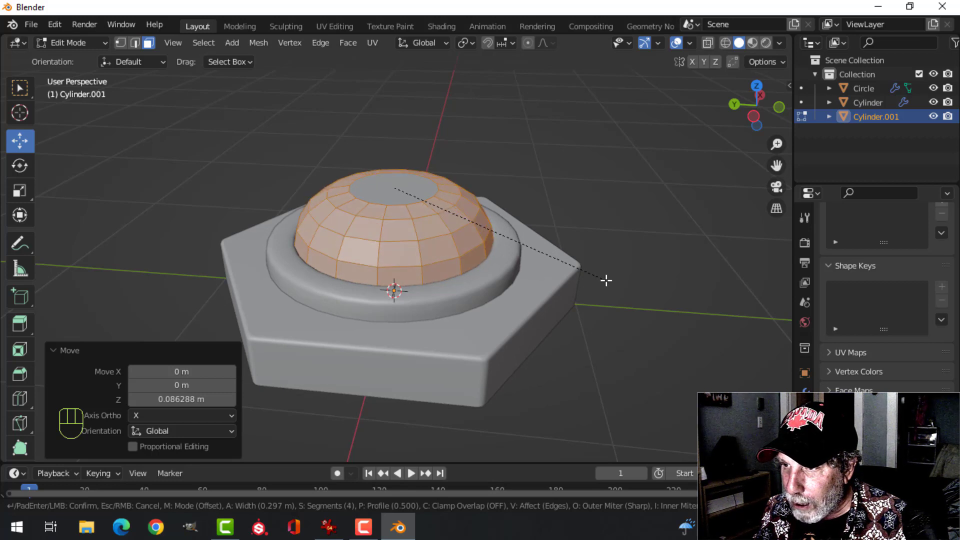
scroll(607, 281, "up", 1)
left_click(606, 281)
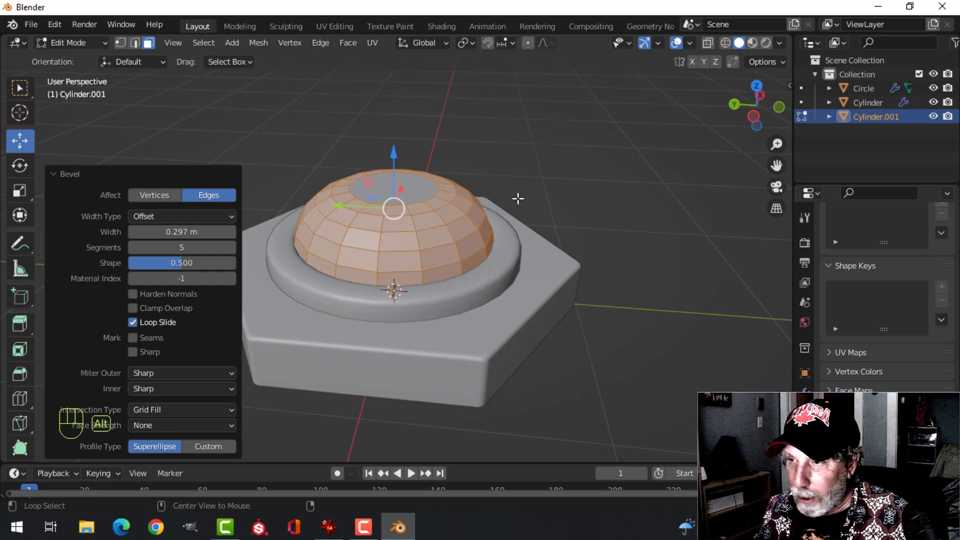
key("alt+a")
- Lower the whole dome about 0.27 m and widen it in X and Y only to fill the ring
middle_click_drag(523, 206, 476, 185)
key("a")
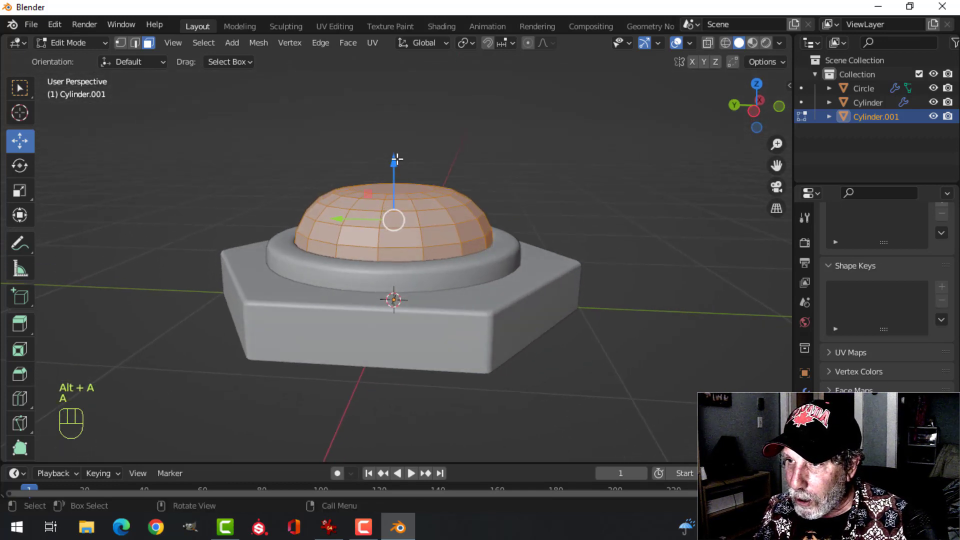
left_click_drag(396, 159, 399, 210)
middle_click_drag(524, 210, 551, 201)
key("s")
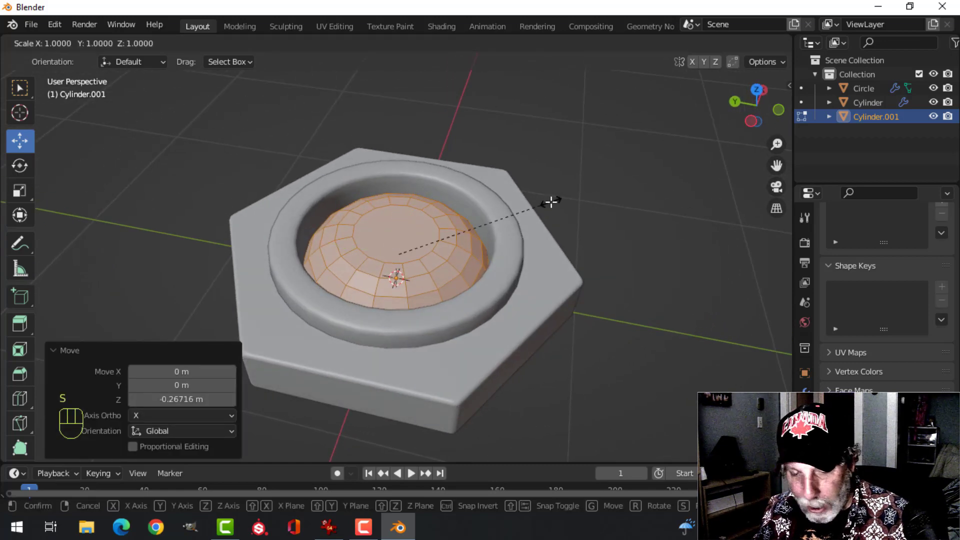
key("shift+z")
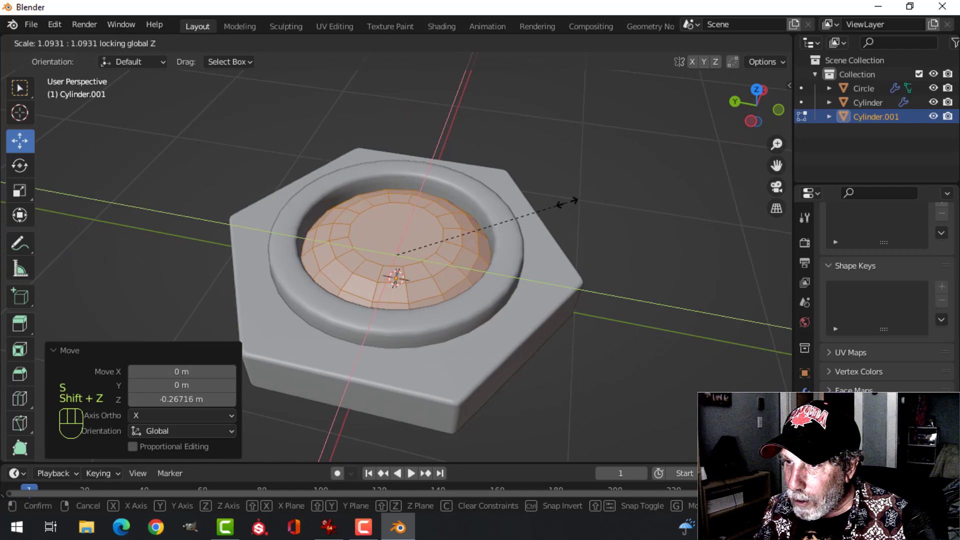
left_click(565, 205)
key("alt+a")
- Raise the dome's bottom face about 0.11 m and delete it
middle_click_drag(551, 199, 529, 107)
left_click(430, 314)
middle_click_drag(430, 315, 404, 284)
left_click_drag(404, 284, 406, 263)
key("x")
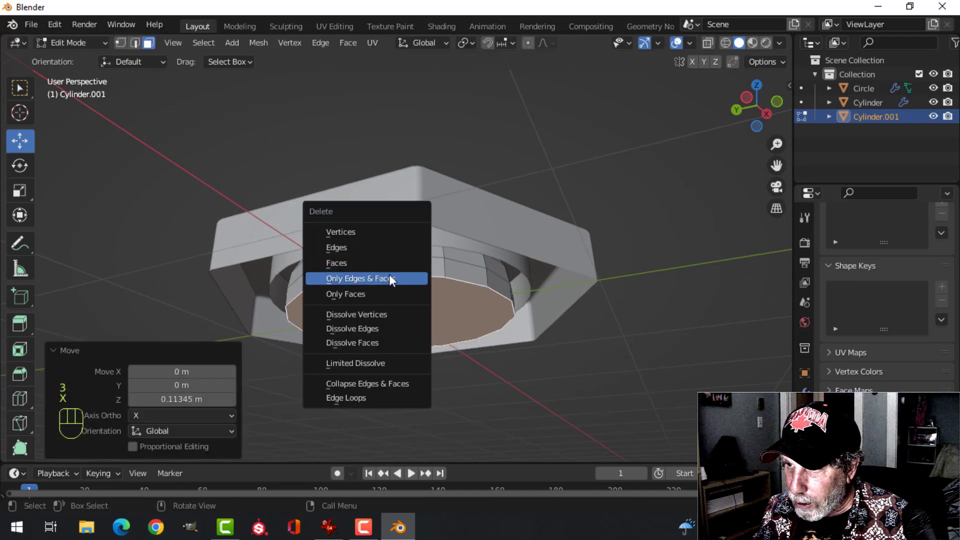
left_click(389, 274)
middle_click_drag(389, 274, 518, 217)
- Extrude the dome's flat top face upward into a lever shaft and scale its end face by 1.506
left_click(422, 231)
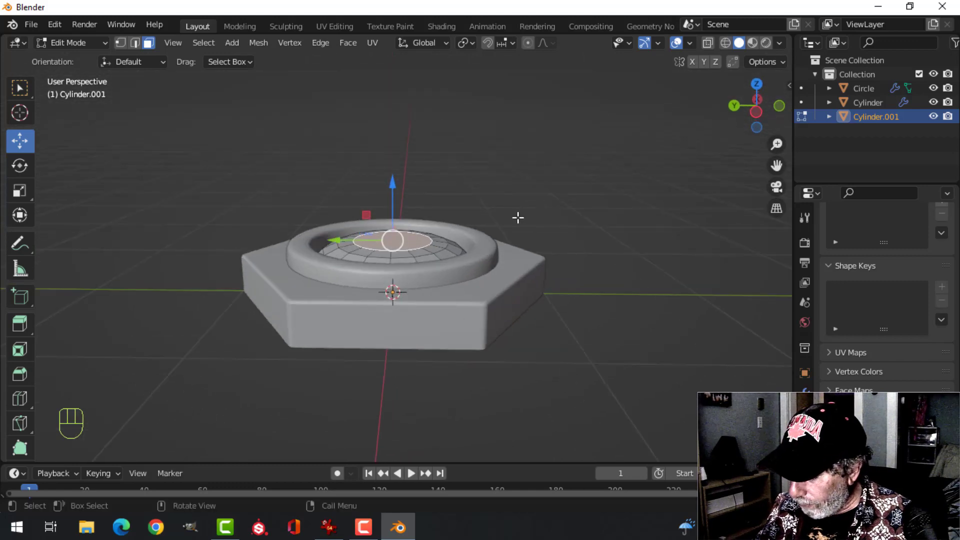
key("KP_1")
scroll(496, 227, "up", 3)
scroll(486, 277, "down", 3)
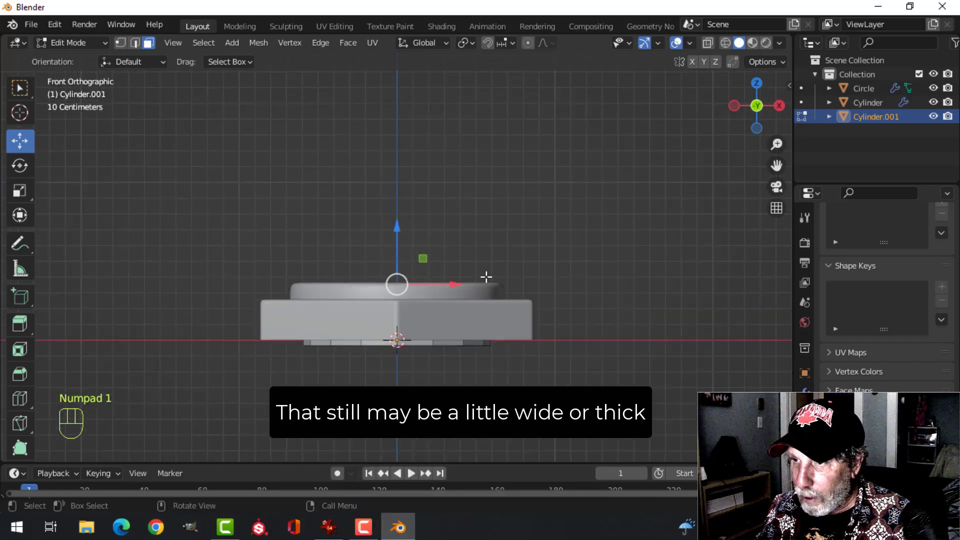
key("e")
left_click_drag(402, 226, 406, 131)
scroll(468, 163, "down", 2)
key("s")
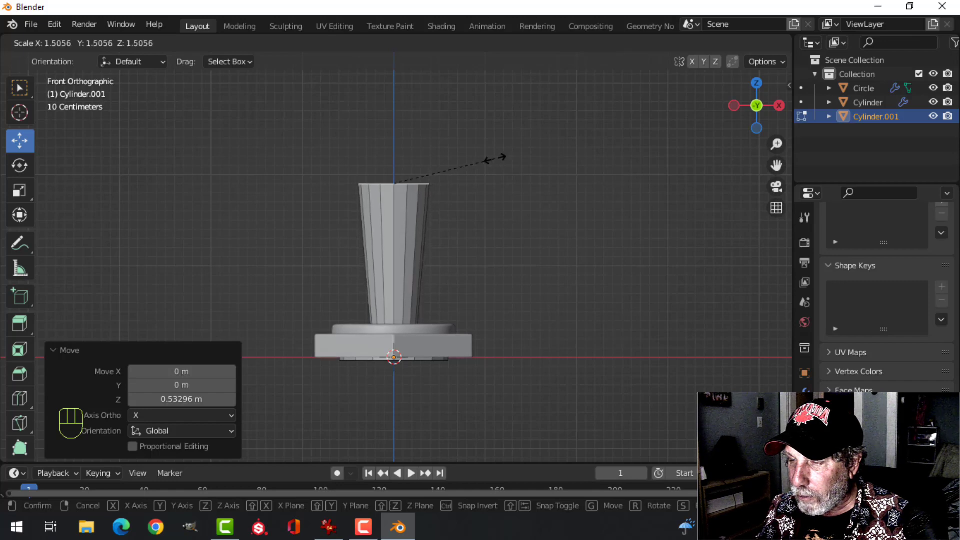
left_click(495, 158)
- Extrude the shaft's end face upward by about 0.48 m
middle_click_drag(475, 169, 472, 251)
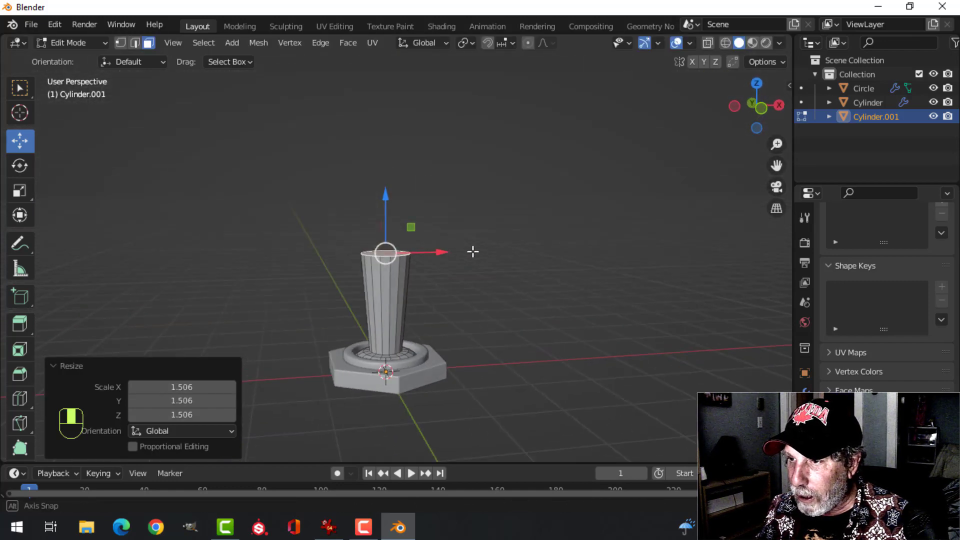
key("e")
left_click_drag(394, 206, 391, 169)
scroll(443, 197, "up", 3)
middle_click_drag(467, 206, 459, 247)
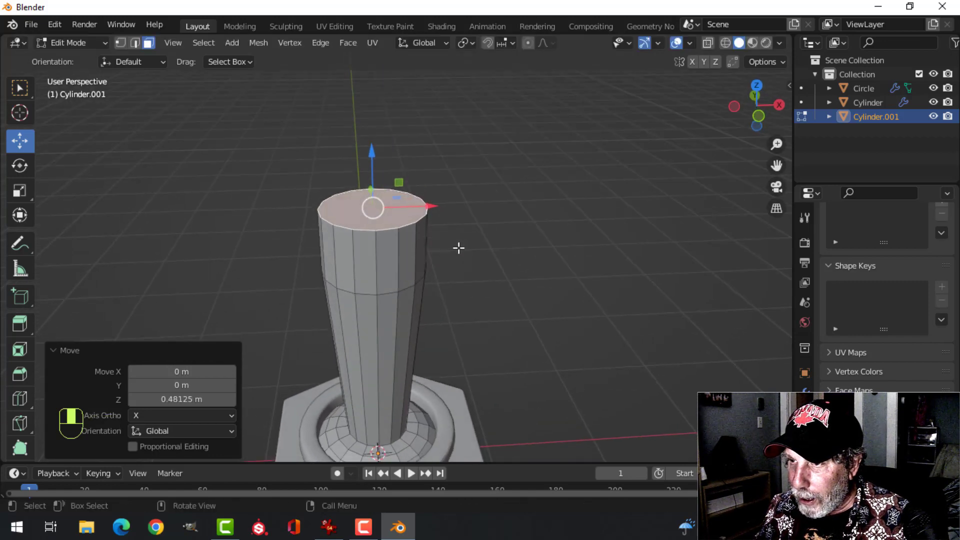
- Round the lever's tip by beveling its top face with 5 segments
scroll(475, 236, "up", 1)
key("ctrl+b")
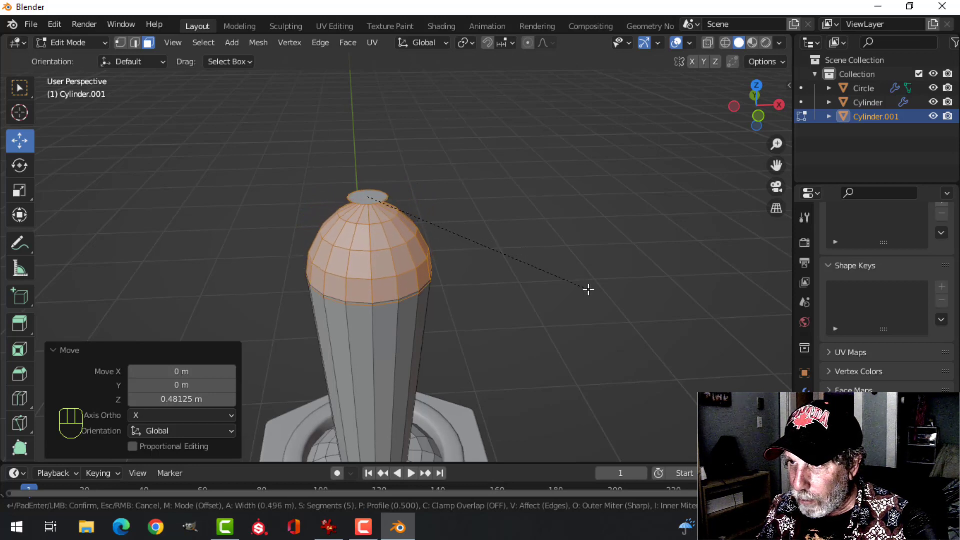
left_click(560, 263)
middle_click_drag(549, 263, 472, 203)
key("alt+a")
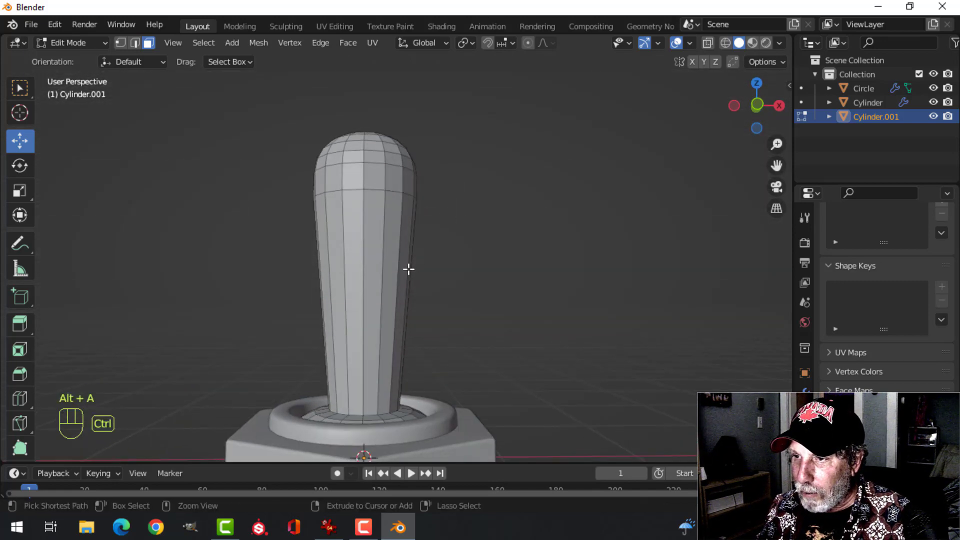
- Add an edge loop around the shaft, slid slightly above its middle
key("ctrl+r")
left_click(408, 268)
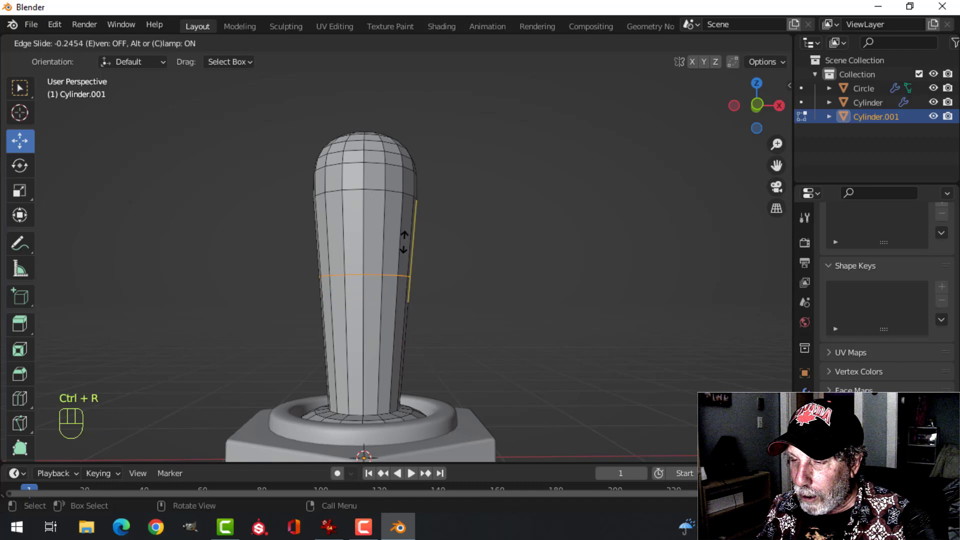
left_click(404, 242)
middle_click_drag(404, 242, 461, 247)
key("alt+a")
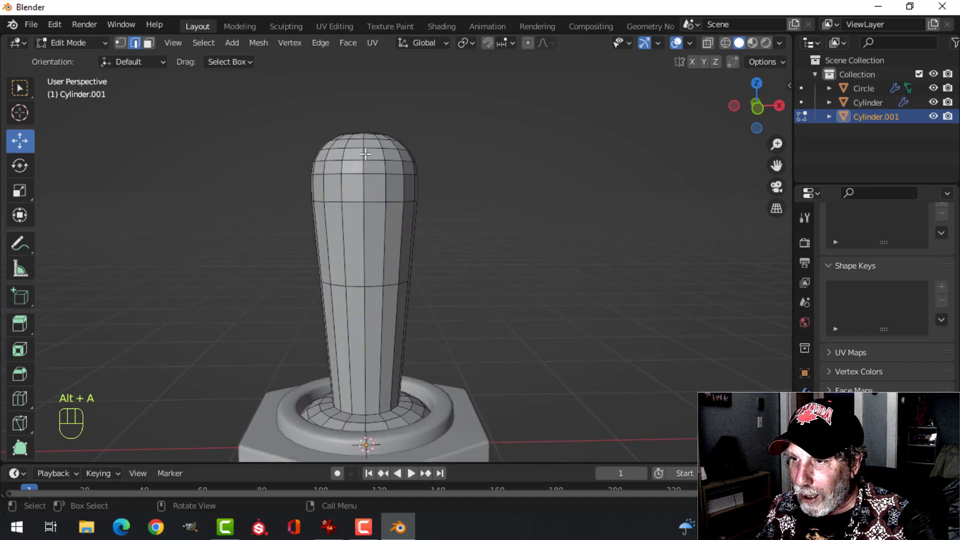
- Extrude the lever's faces from the tip down to the shaft's middle edge loop in place and fatten them outward by 0.0217 m
scroll(425, 274, "down", 3)
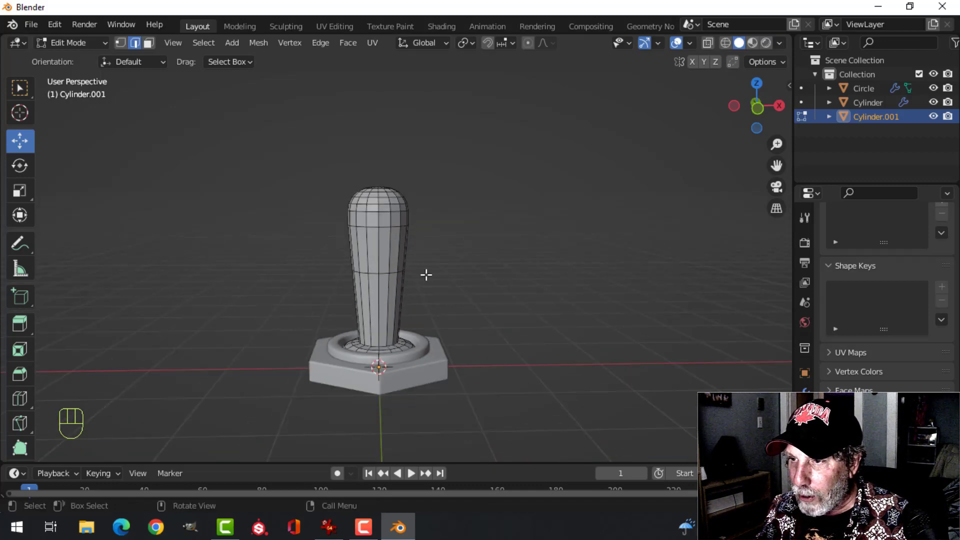
middle_click_drag(425, 274, 440, 326)
scroll(440, 326, "up", 5)
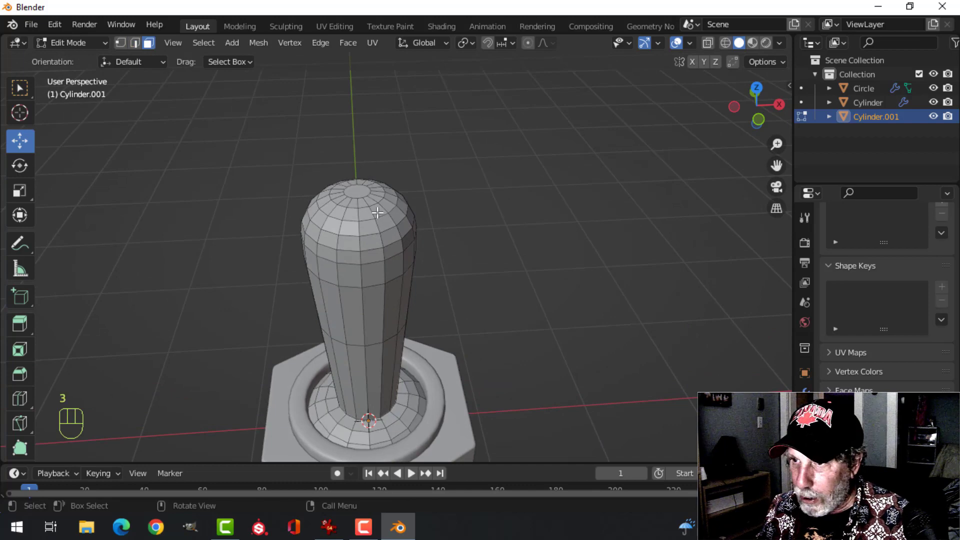
scroll(452, 210, "up", 2)
middle_click_drag(452, 209, 489, 240, "shift")
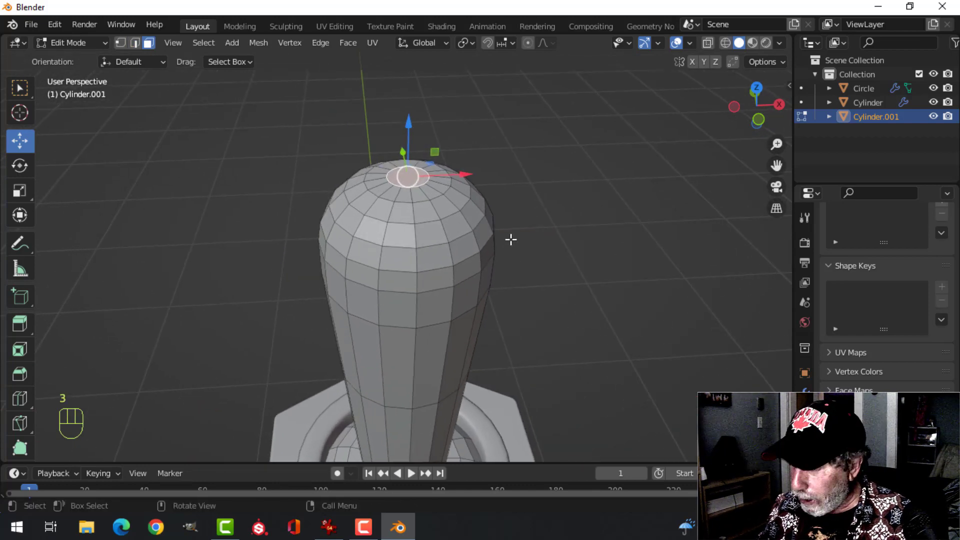
middle_click_drag(510, 239, 513, 223)
key("ctrl+KP_Add")
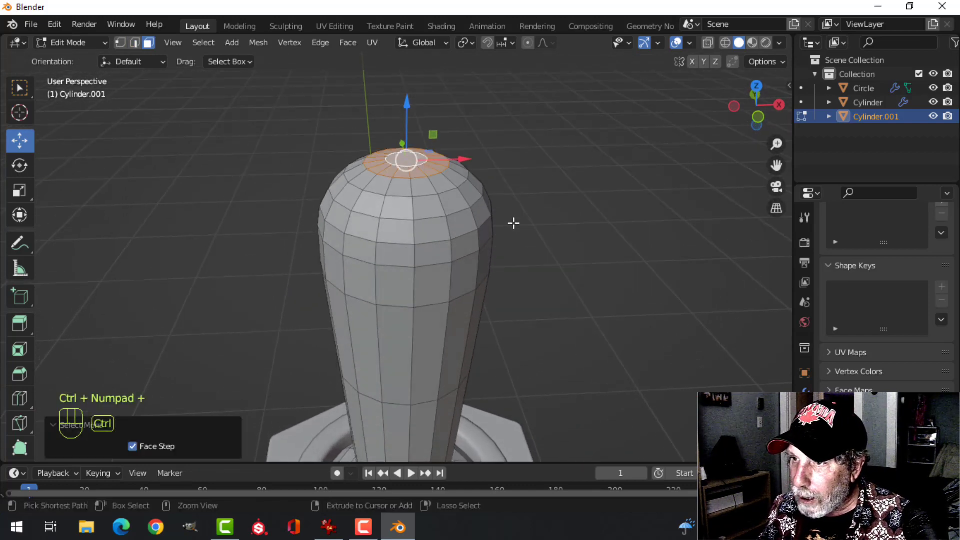
key("ctrl+KP_Add")
key("ctrl+KP_Add")
key("ctrl+KP_Add")
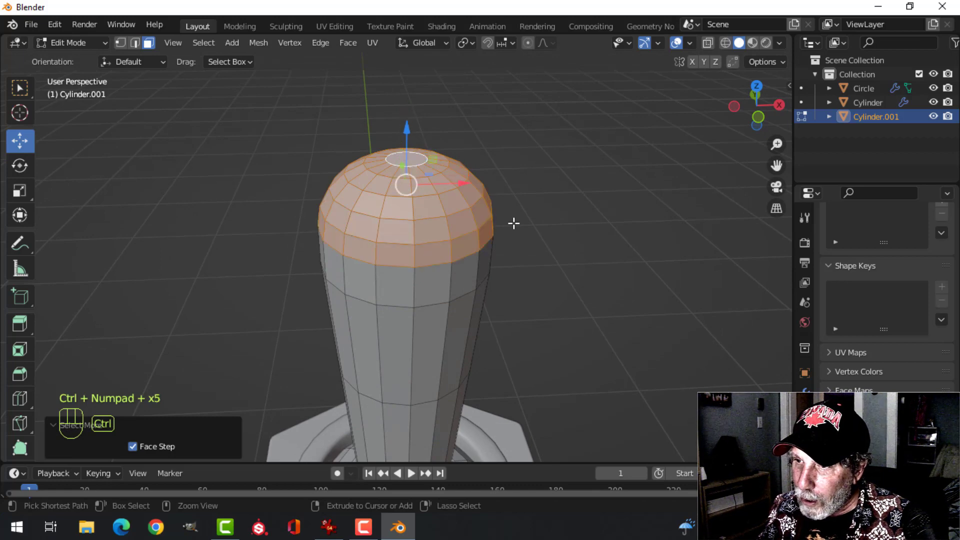
scroll(505, 245, "down", 2)
mouse_move(505, 246)
middle_mouse_down()
mouse_move(473, 242)
mouse_move(467, 268)
mouse_move(470, 232)
mouse_move(492, 257)
middle_mouse_up()
scroll(471, 227, "up", 2)
key("e")
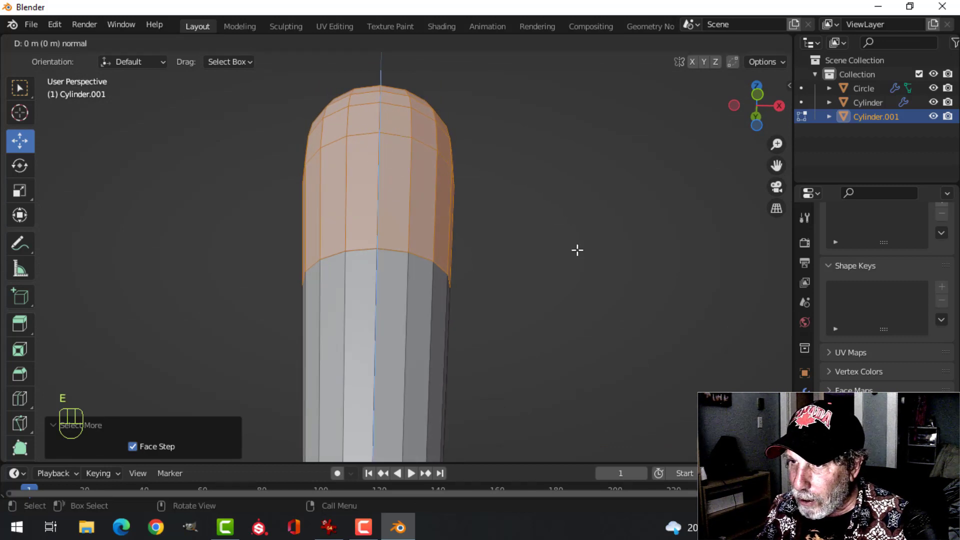
right_click(578, 250)
key("alt+s")
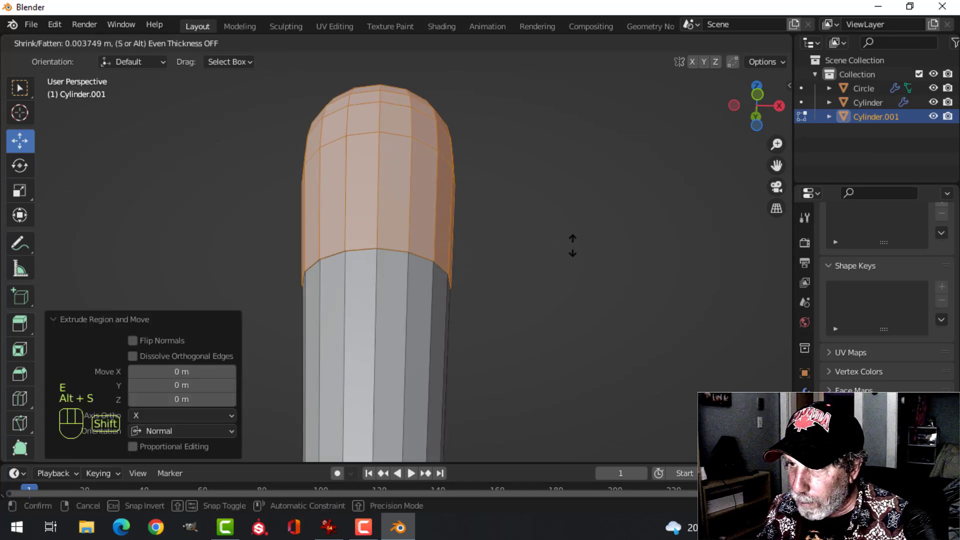
left_click(568, 230)
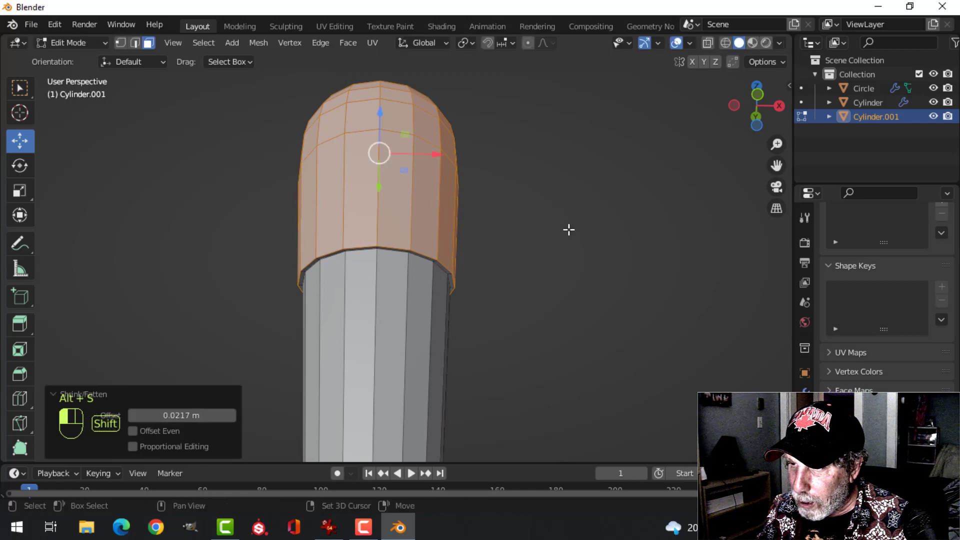
middle_click_drag(569, 230, 523, 246)
key("alt+a")
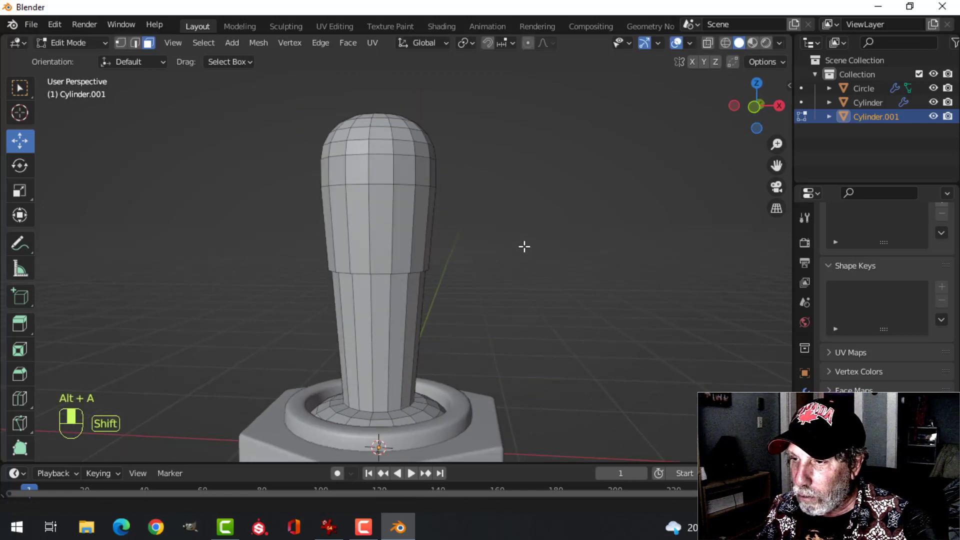
- Add two edge loops around the lever, one slid close below and one close above the cap's lower rim
scroll(490, 290, "up", 2)
key("ctrl+r")
left_click(400, 318)
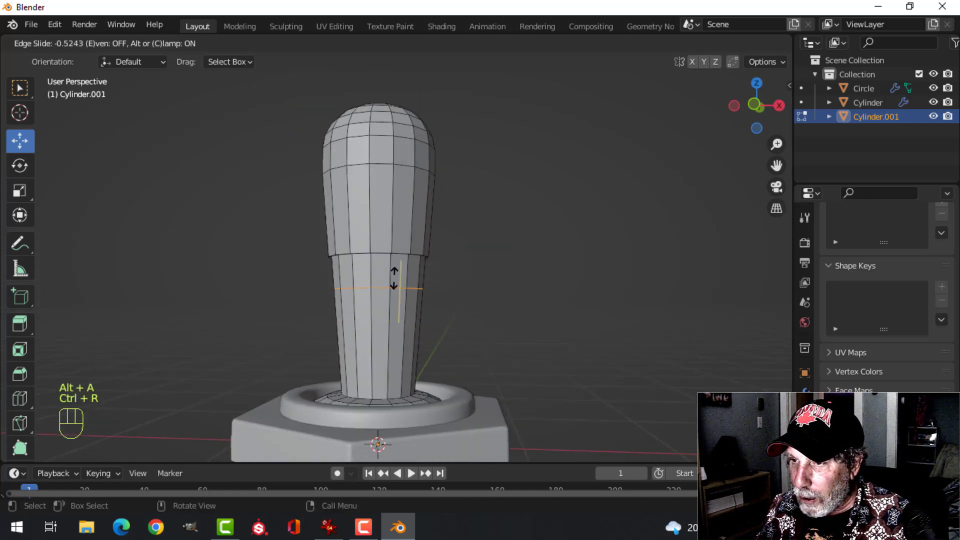
left_click(393, 249)
key("ctrl+r")
left_click(393, 233)
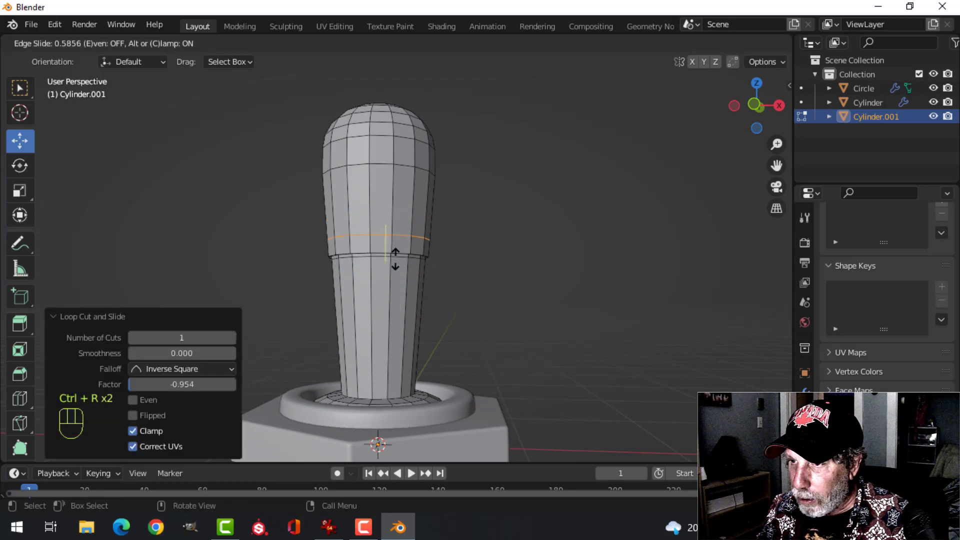
left_click(395, 271)
- Apply a level 1 Subdivision Surface modifier to the lever and shade it smooth
key("Tab")
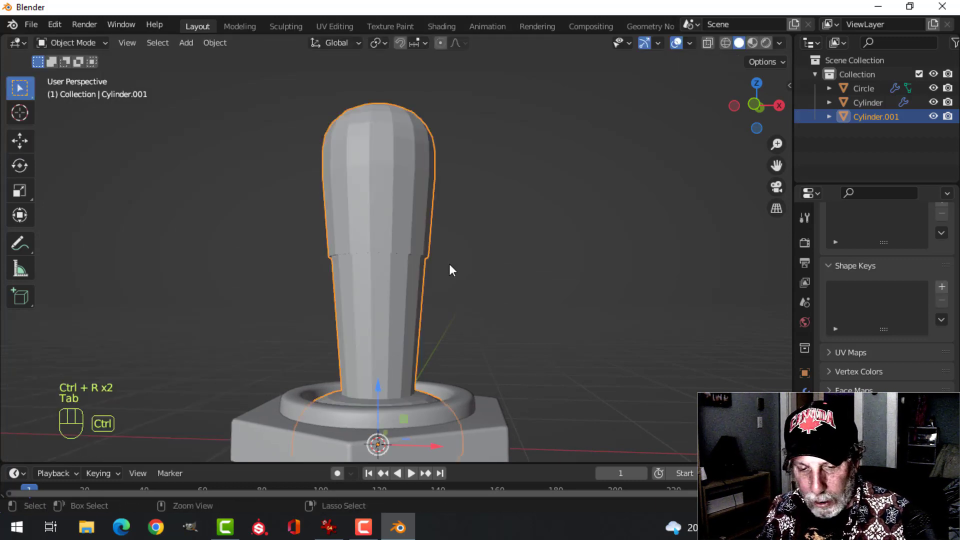
key("ctrl+1")
right_click(380, 202)
left_click(380, 202)
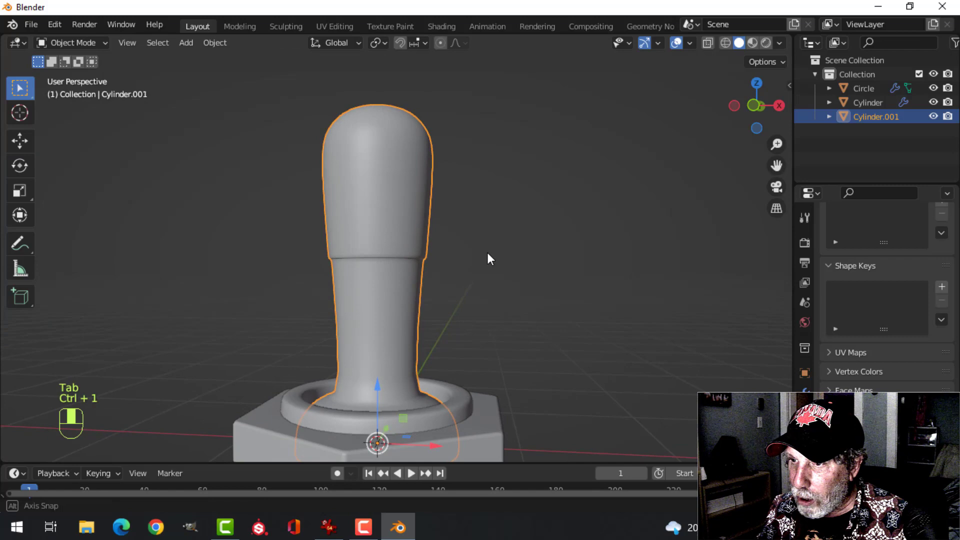
- Add an edge loop around the lower shaft, slid down close to the domed base with a factor of about 0.845
key("Tab")
key("ctrl+r")
left_click(410, 300)
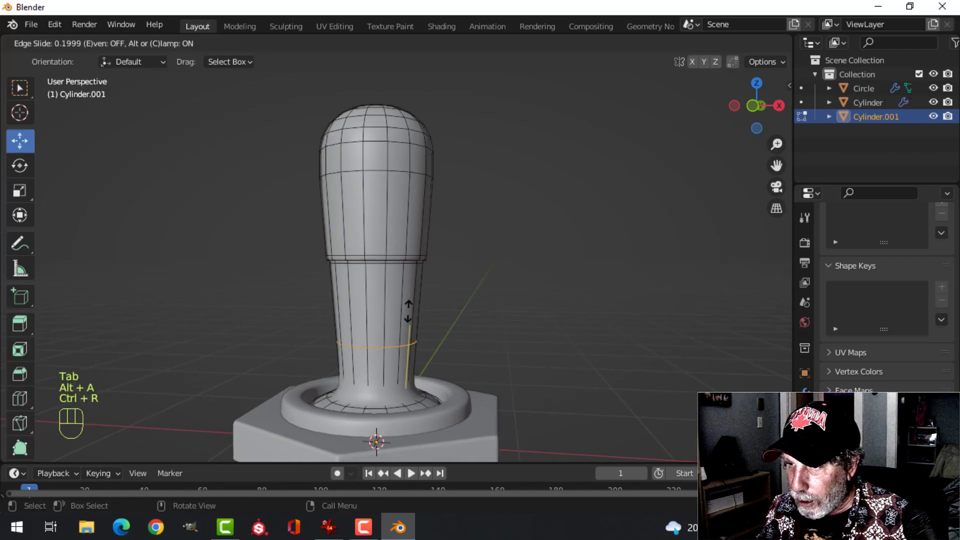
left_click(413, 352)
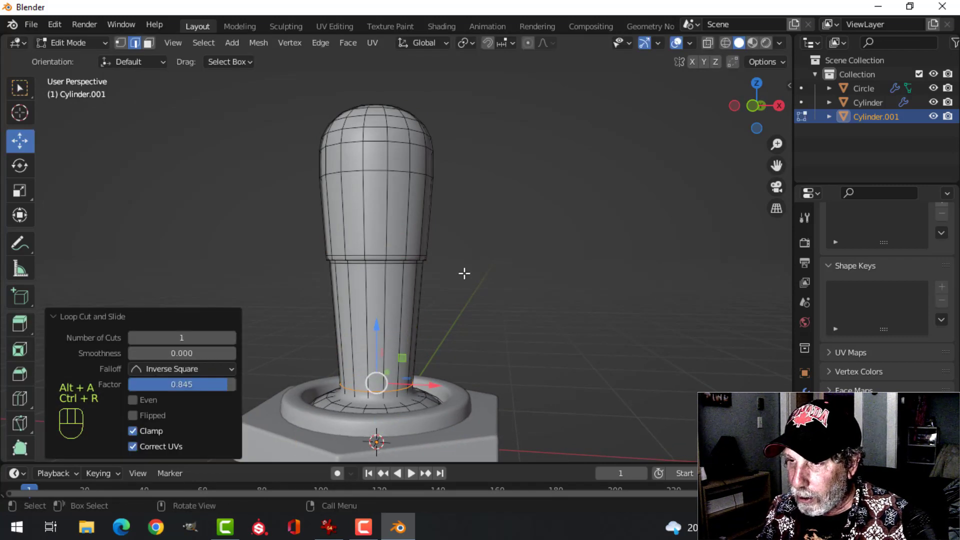
key("Tab")
scroll(465, 263, "down", 5)
key("alt+a")
middle_click_drag(467, 251, 404, 268)
scroll(404, 268, "up", 4)
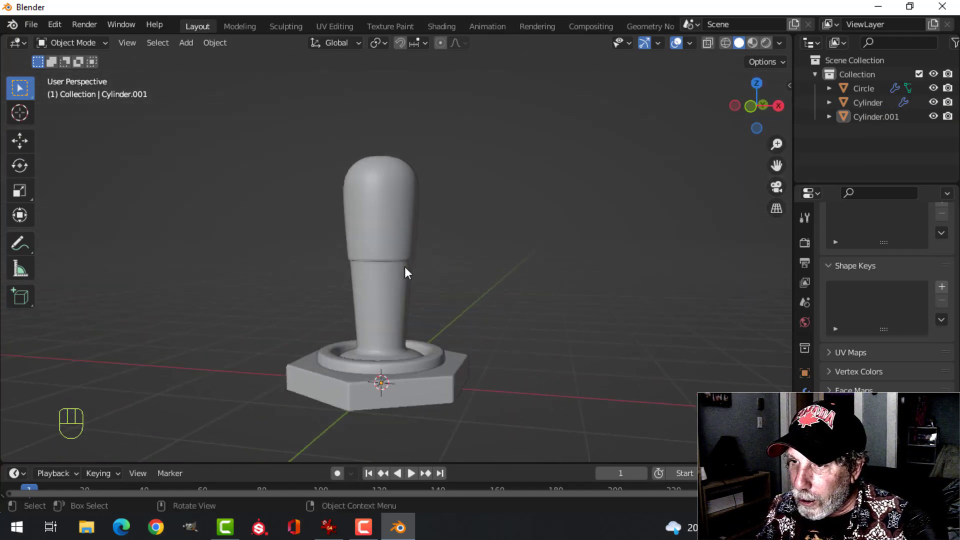
- Select the whole shaft and cap above the domed base and scale them to about 0.8, locking the Z axis
left_click(398, 257)
key("KP_1")
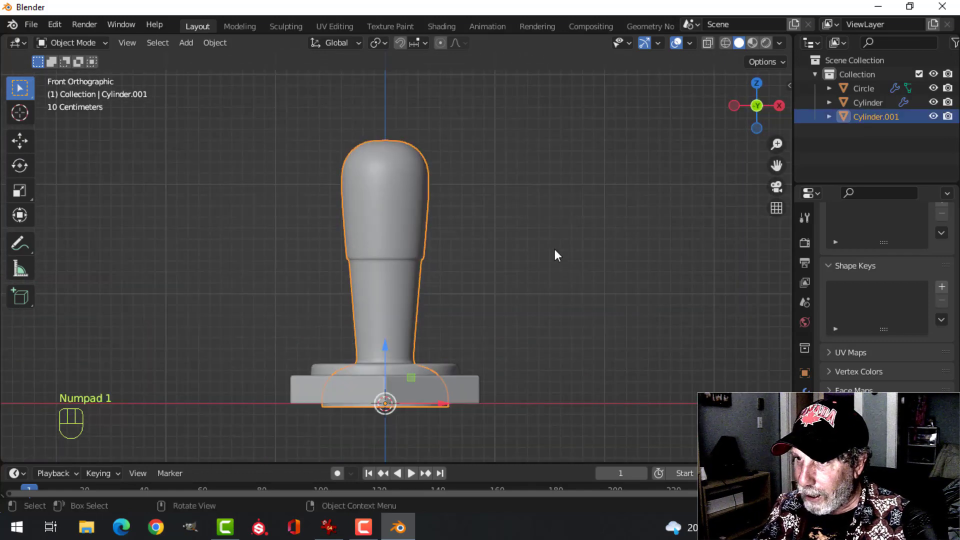
key("Tab")
key("alt+a")
middle_click_drag(554, 249, 460, 302)
key("z")
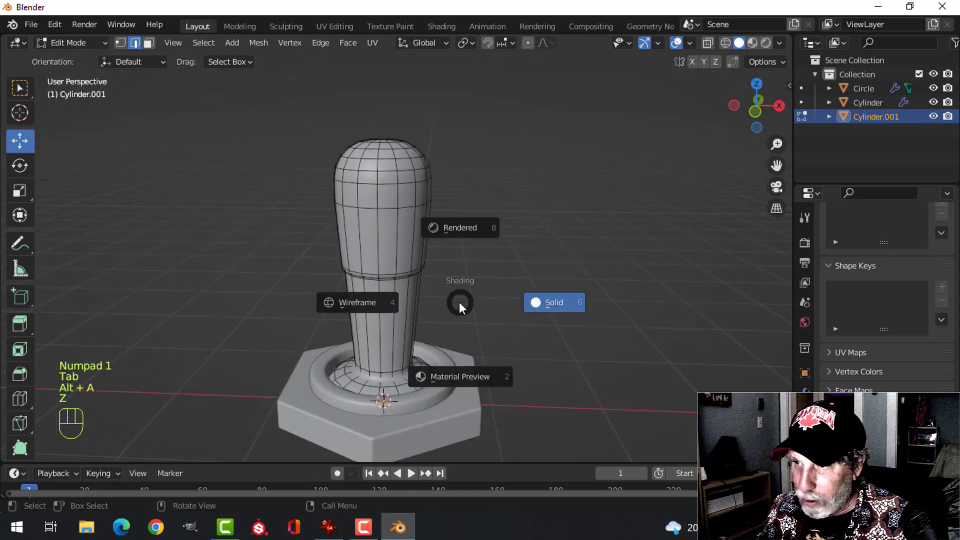
left_click(380, 298)
key("KP_1")
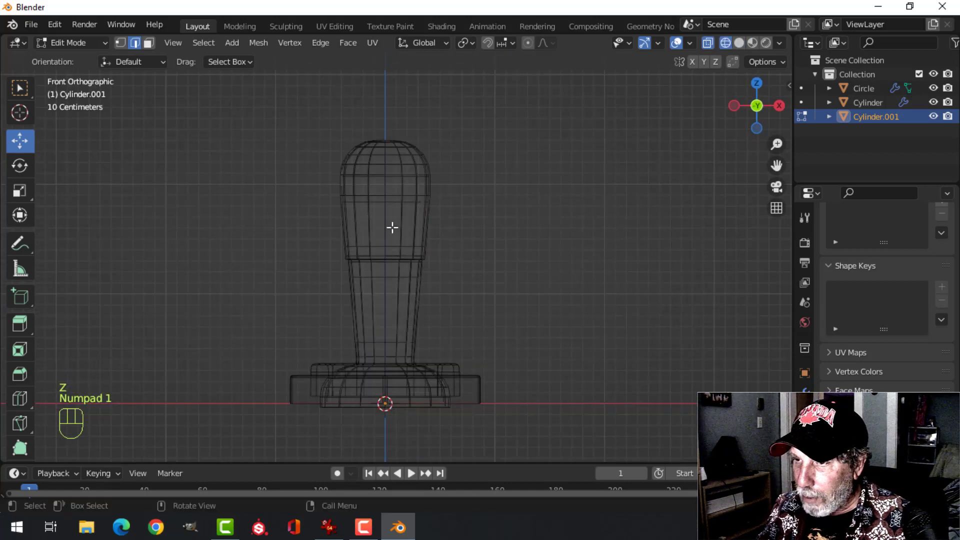
key("Tab")
key("Tab")
key("b")
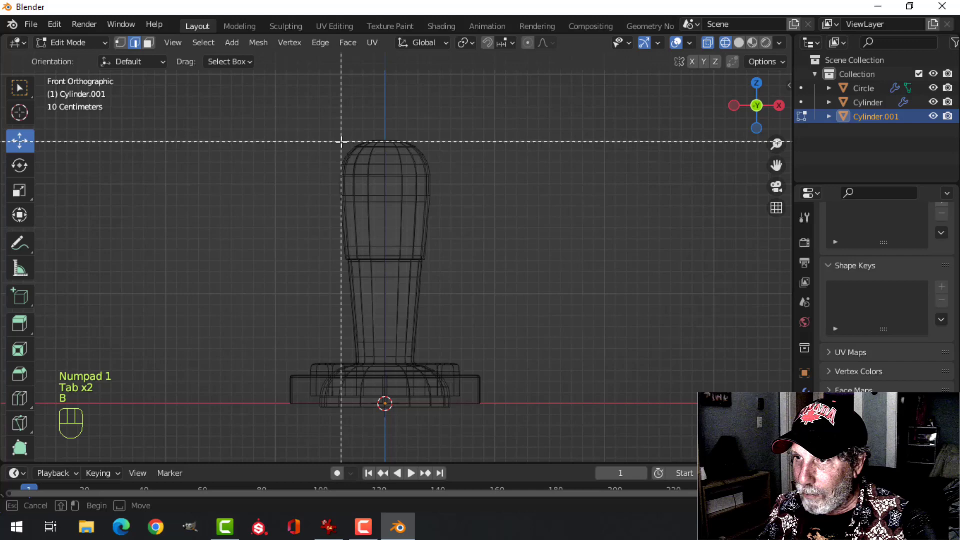
mouse_move(356, 184)
left_mouse_down()
mouse_move(438, 332)
mouse_move(478, 358)
left_mouse_up()
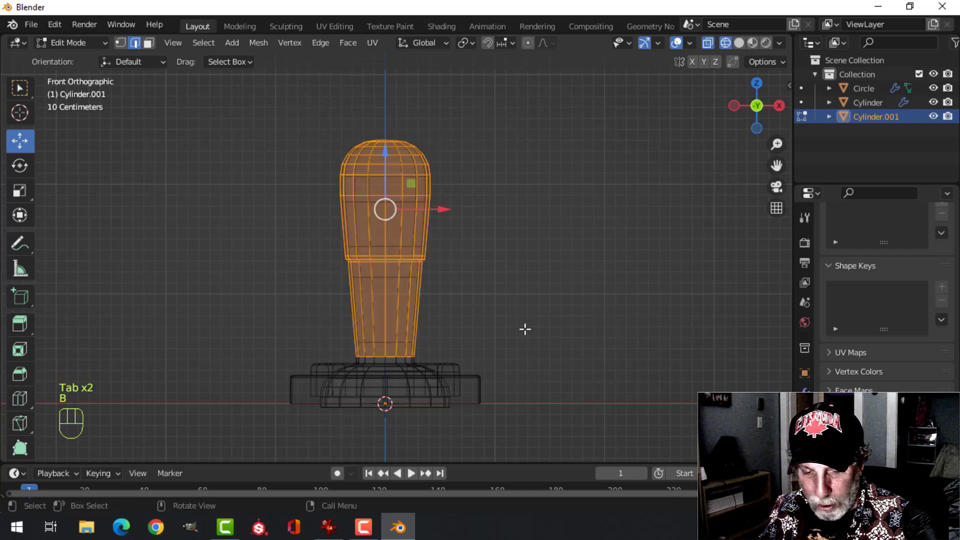
key("z")
left_click(598, 329)
mouse_move(481, 350)
middle_mouse_down()
mouse_move(476, 369)
mouse_move(493, 274)
middle_mouse_up()
scroll(476, 369, "up", 3)
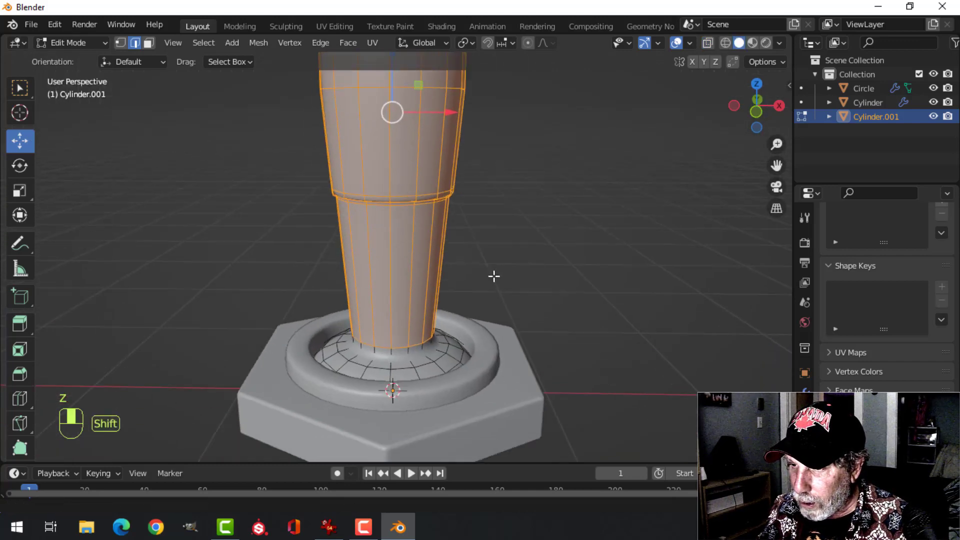
key("ctrl+KP_Add")
scroll(501, 279, "down", 3)
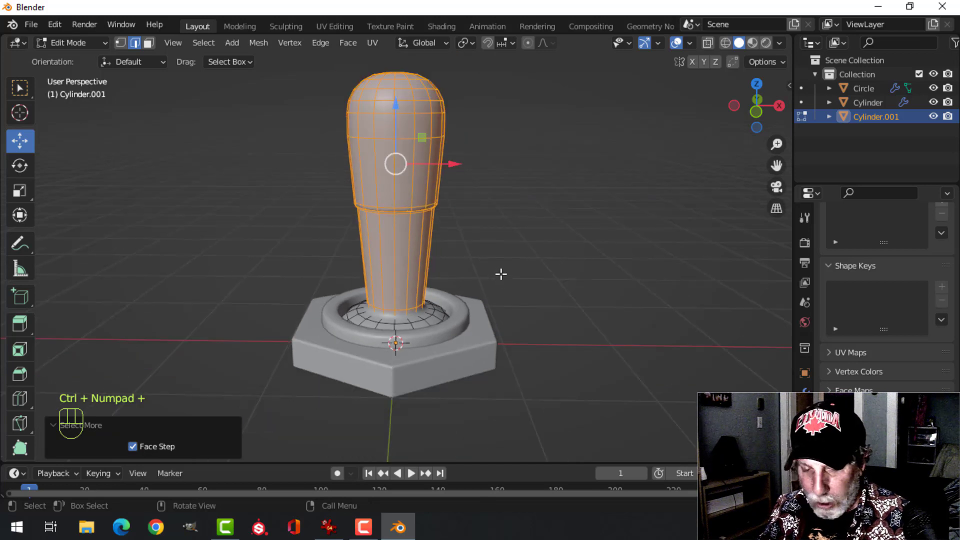
key("s")
key("shift+z")
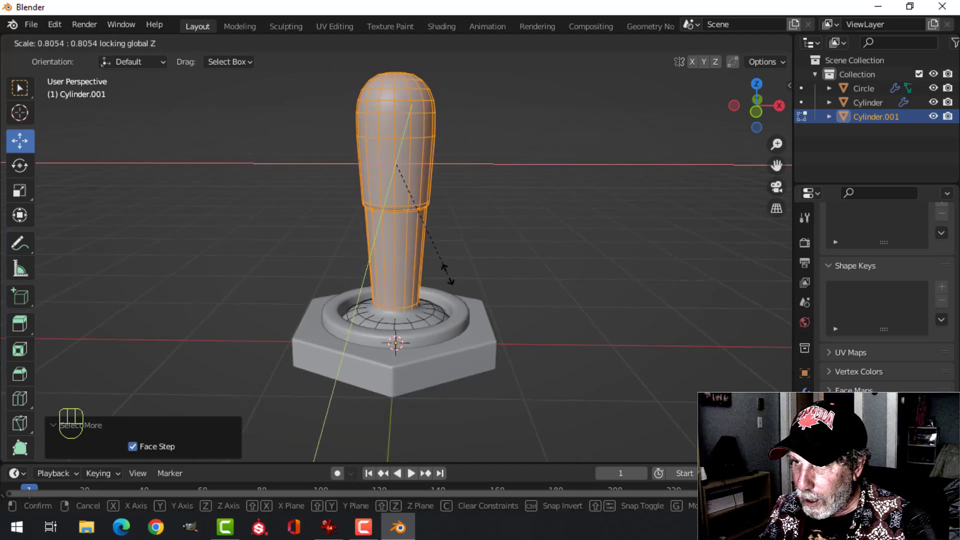
left_click(447, 274)
key("alt+a")
- Move the edge loops at the cap's lower rim slightly up along Z to shorten the cap
key("KP_1")
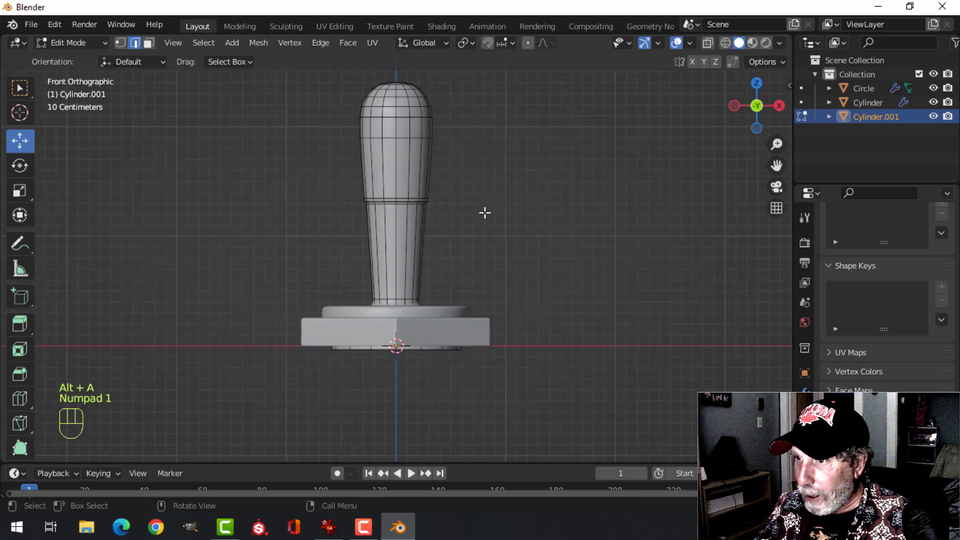
key("z")
left_click(368, 213)
key("b")
left_click_drag(317, 165, 433, 221)
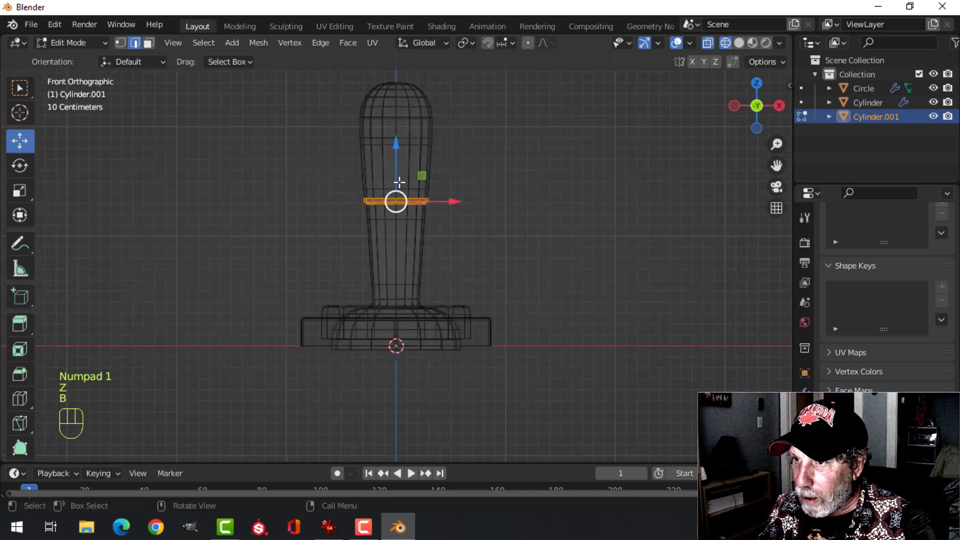
left_click_drag(399, 182, 400, 151)
key("alt+a")
key("z")
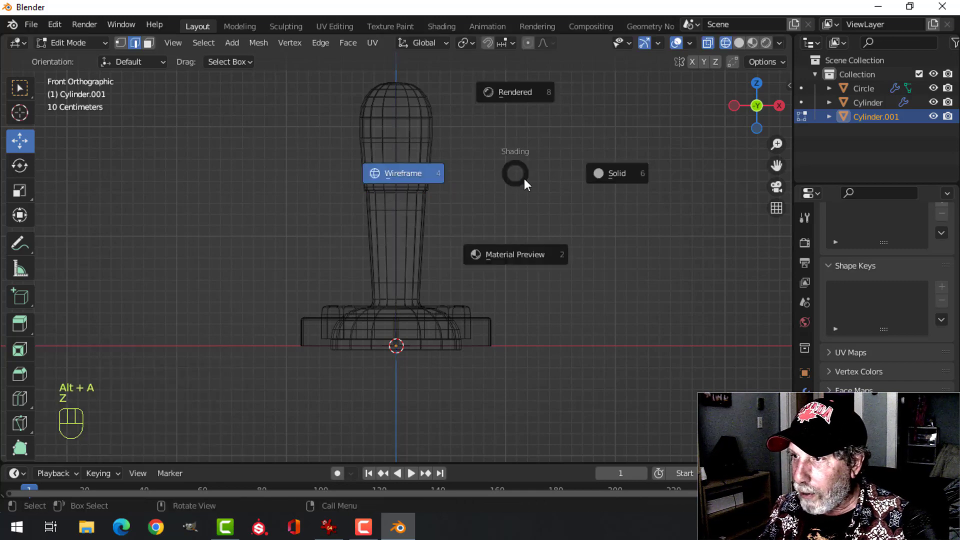
left_click(615, 172)
key("Tab")
- Add an edge loop around the shaft below the cap, slid up close to the cap's rim
scroll(525, 181, "down", 4)
key("alt+a")
mouse_move(526, 182)
middle_mouse_down()
mouse_move(418, 228)
mouse_move(332, 219)
mouse_move(380, 182)
mouse_move(405, 247)
mouse_move(433, 206)
middle_mouse_up()
scroll(433, 206, "up", 3)
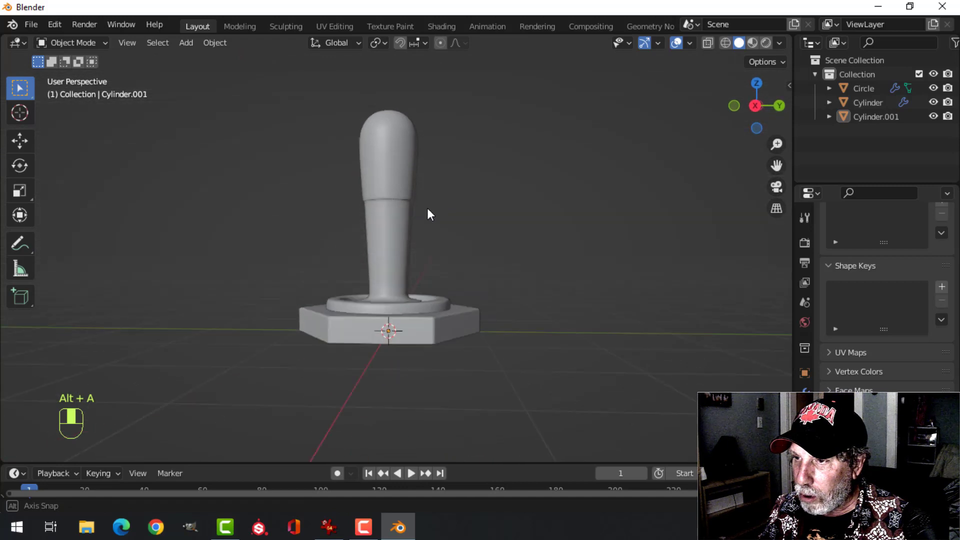
left_click(370, 232)
key("Tab")
middle_click(428, 248, "alt")
key("alt+a")
key("ctrl+r")
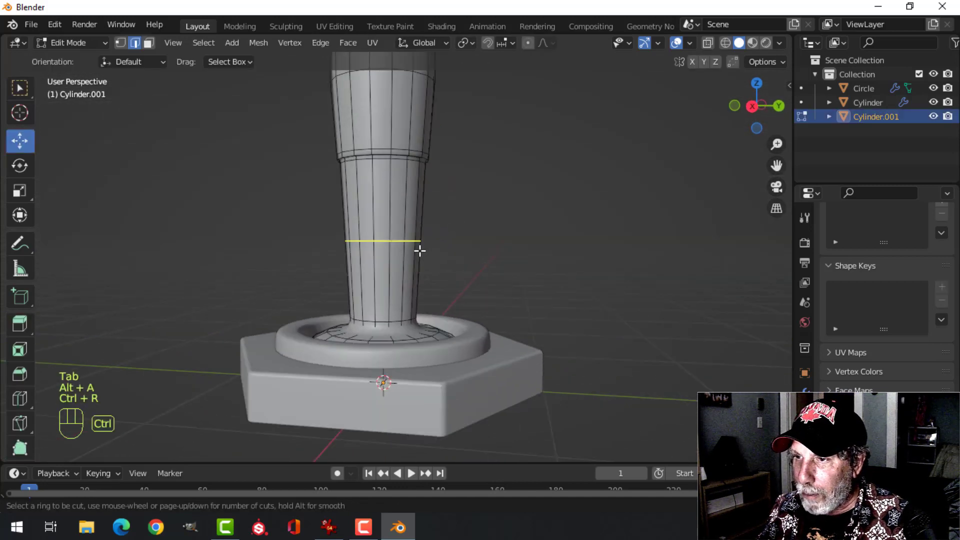
left_click(420, 247)
left_click(409, 183)
key("Tab")
scroll(453, 190, "down", 5)
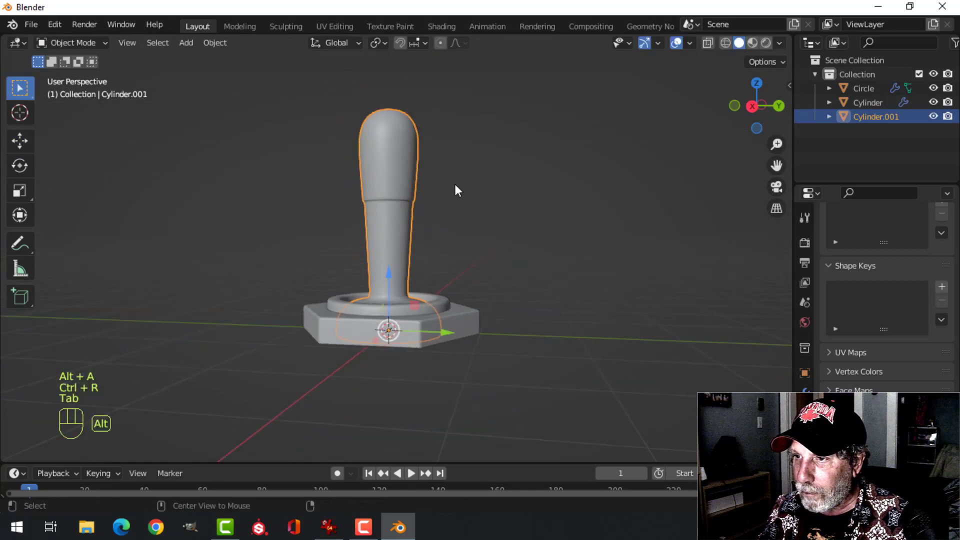
key("alt+a")
middle_click_drag(456, 184, 409, 250)
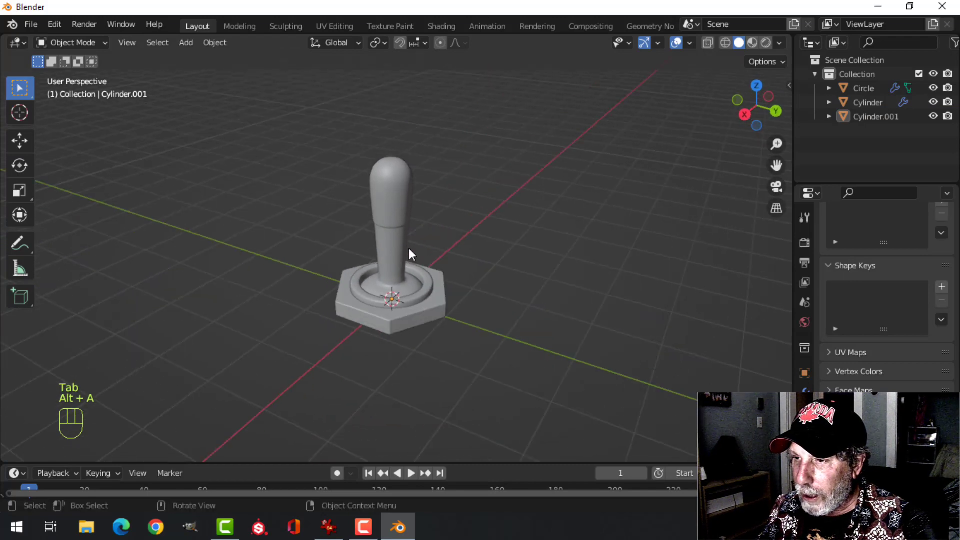
- Raise the lever object slightly along Z within the collar ring
left_click(409, 250)
middle_click_drag(478, 246, 460, 230)
key("alt+a")
left_click(399, 273)
scroll(410, 270, "up", 3)
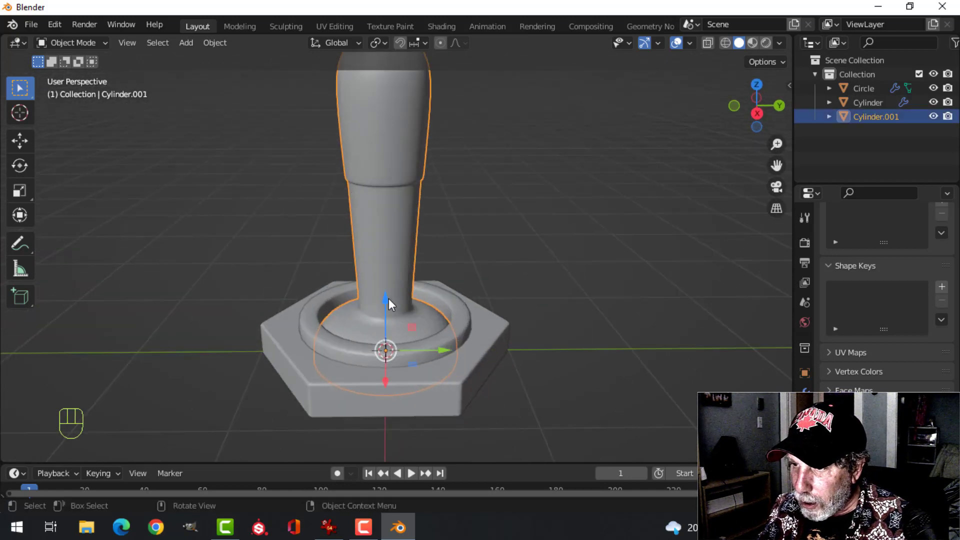
left_click_drag(389, 298, 386, 292)
key("alt+a")
middle_click_drag(472, 275, 483, 229)
scroll(482, 230, "down", 2)
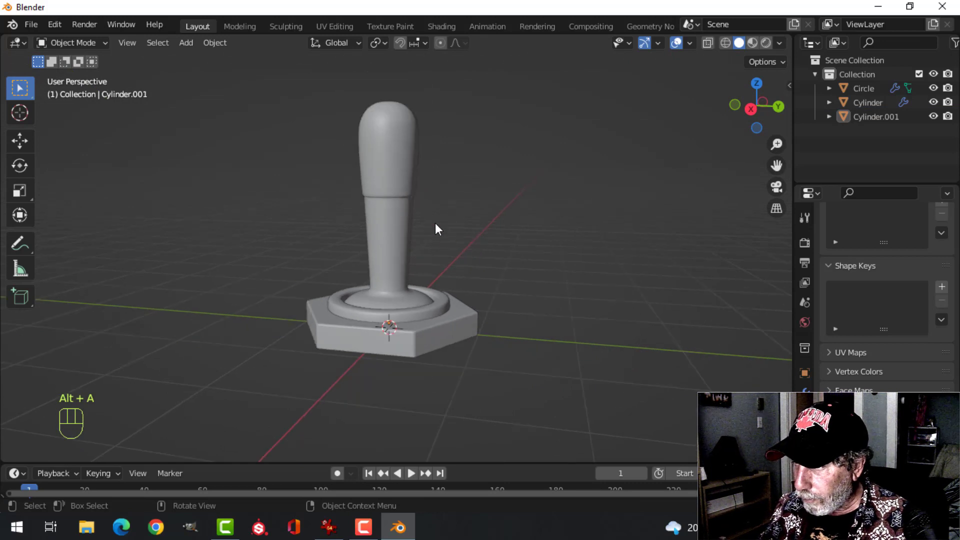
- Move the lever, collar ring and hex nut into a new collection named SWITCH1
left_click(392, 245)
middle_click_drag(395, 247, 446, 295)
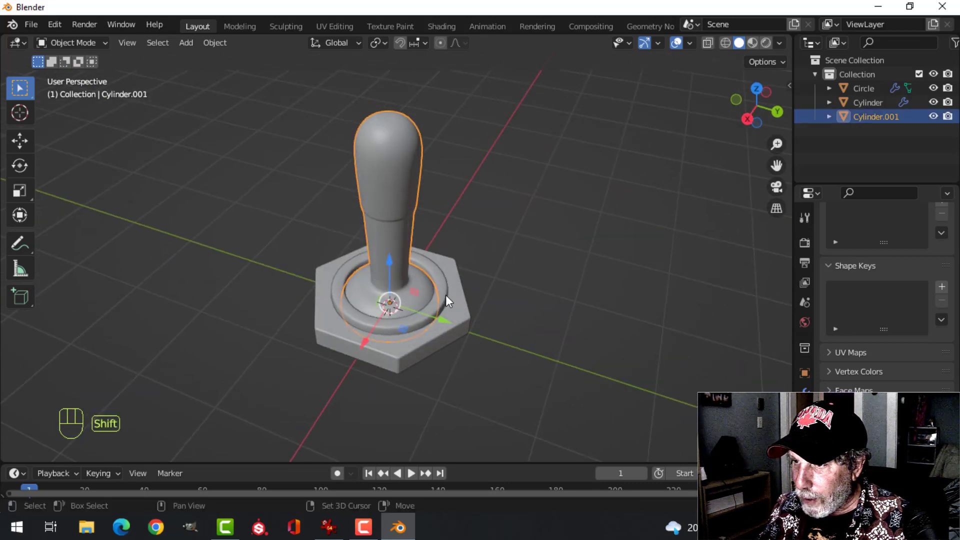
left_click(446, 295, "shift")
left_click(463, 294, "shift")
key("m")
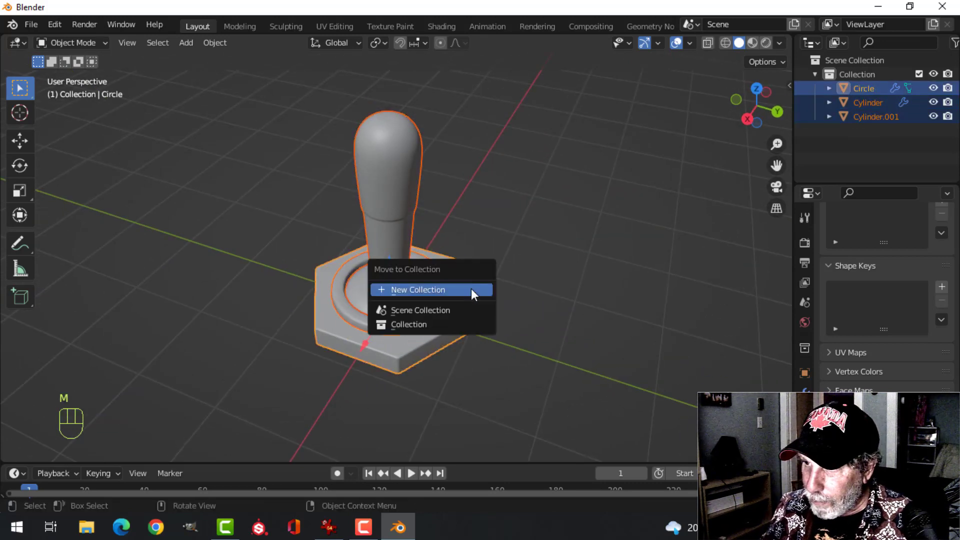
left_click(472, 288)
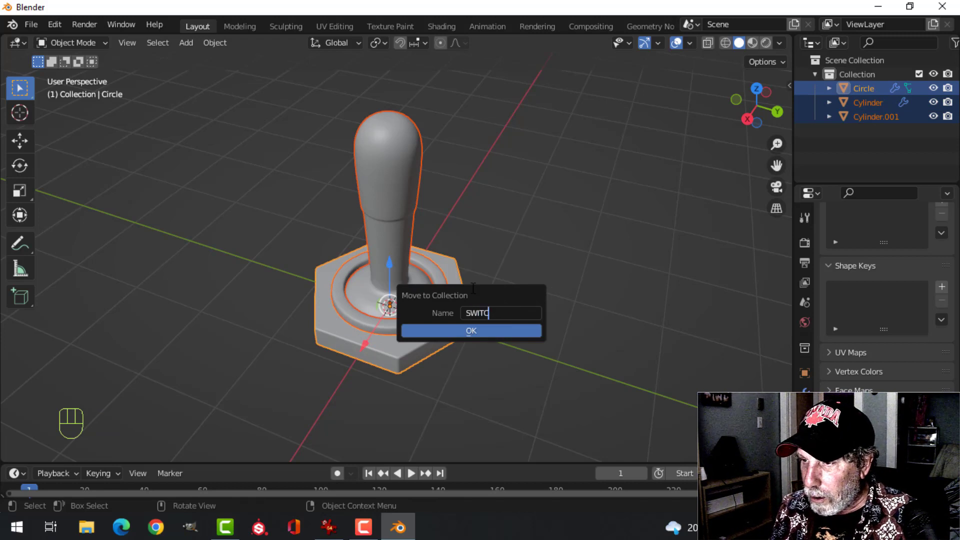
left_click(469, 335)
- Add a plane mesh under the switch and scale its geometry up by about 1.743 in top view
key("KP_7")
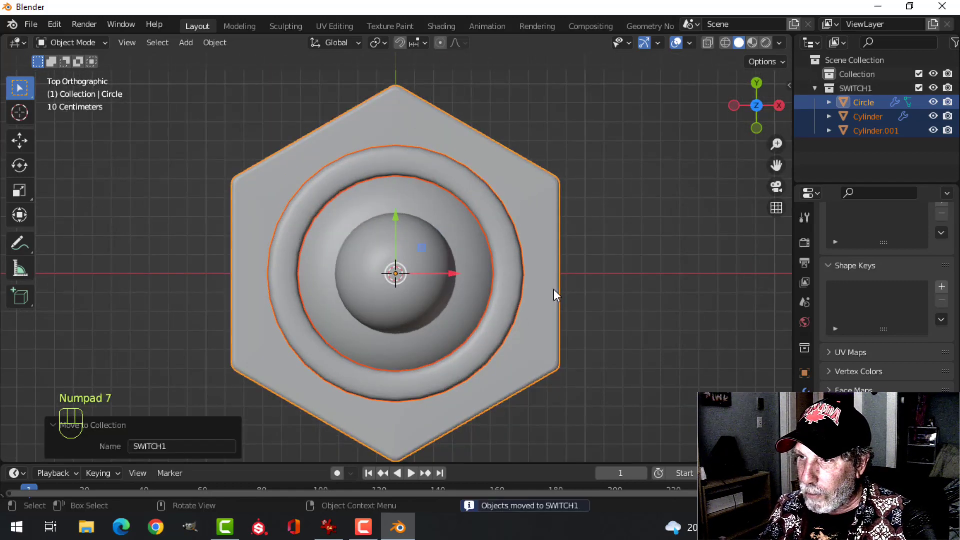
scroll(554, 289, "down", 8)
key("shift+a")
mouse_move(508, 226)
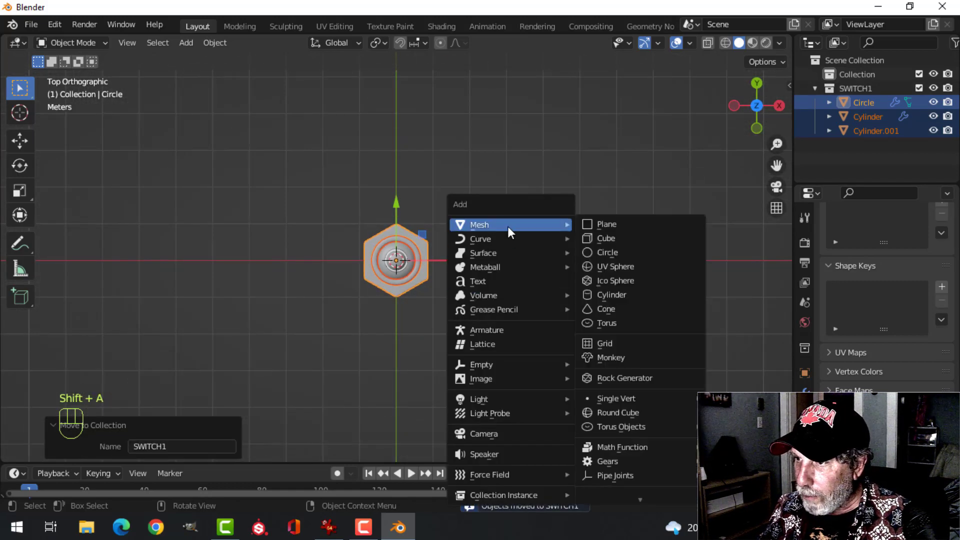
left_click(592, 229)
key("Tab")
key("s")
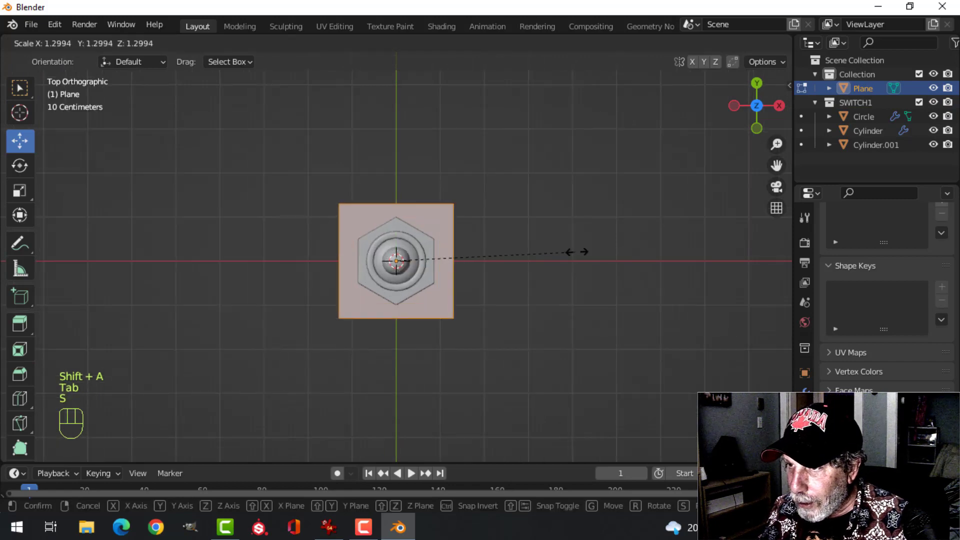
left_click(637, 262)
- Stretch the plane into a rectangle by scaling it about 1.934 along X and 1.105 along Y
middle_click_drag(532, 265, 499, 270, "shift")
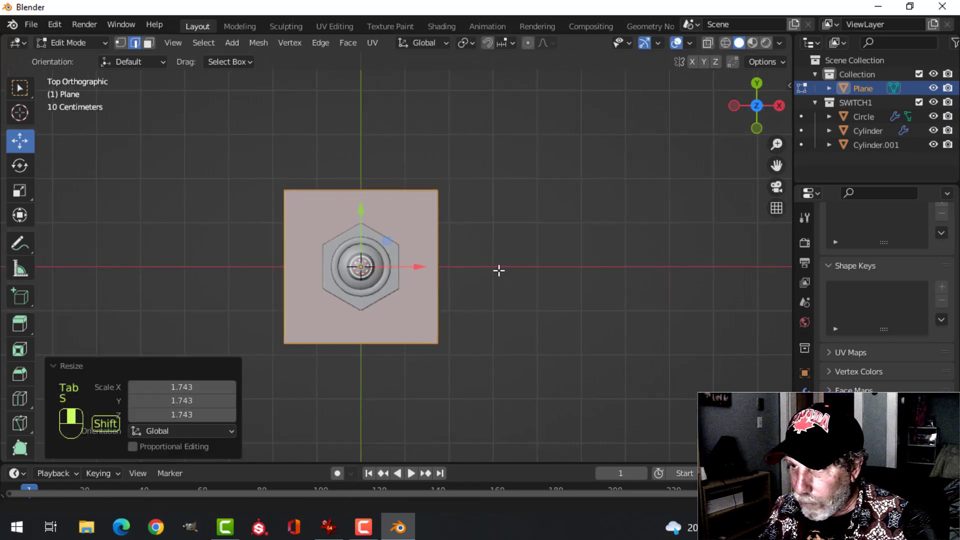
key("s")
key("x")
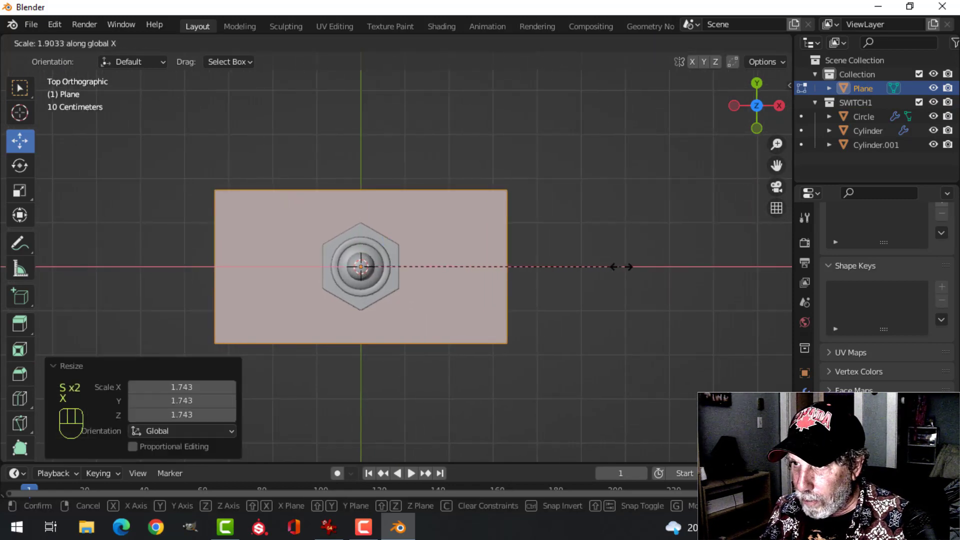
left_click(625, 266)
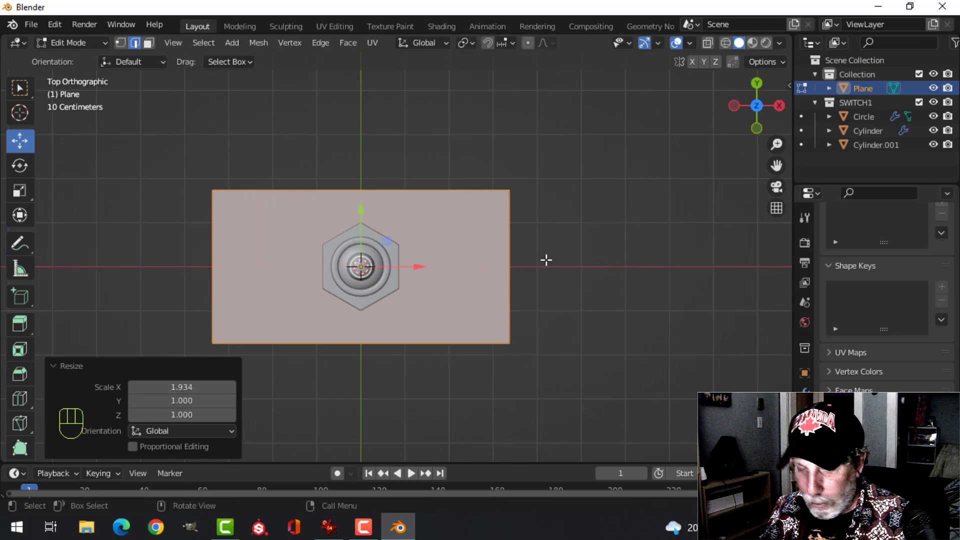
key("s")
key("y")
left_click(567, 277)
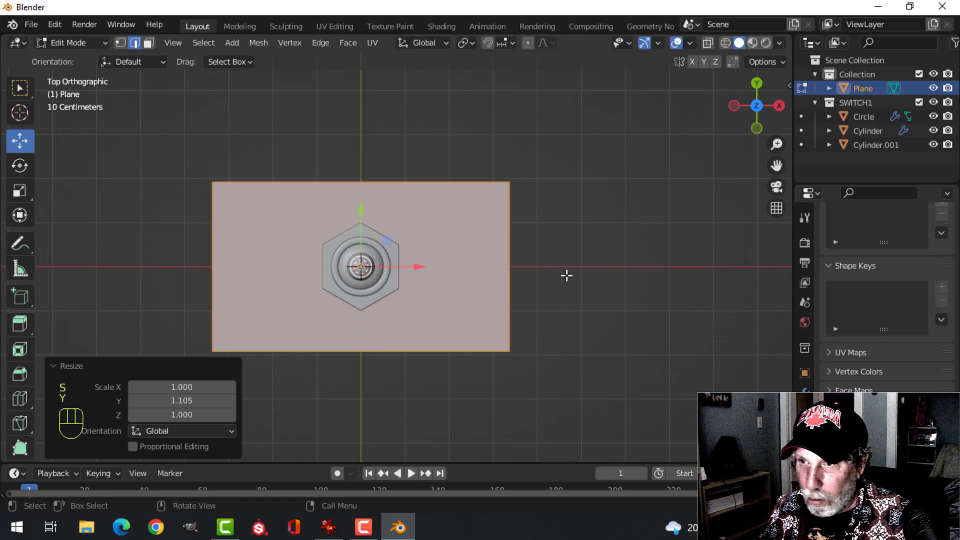
- Round the rectangular plane's four corners with a vertex bevel about 0.211 m wide and 4 segments
key("1")
middle_click_drag(441, 241, 509, 240, "shift")
key("shift+ctrl+b")
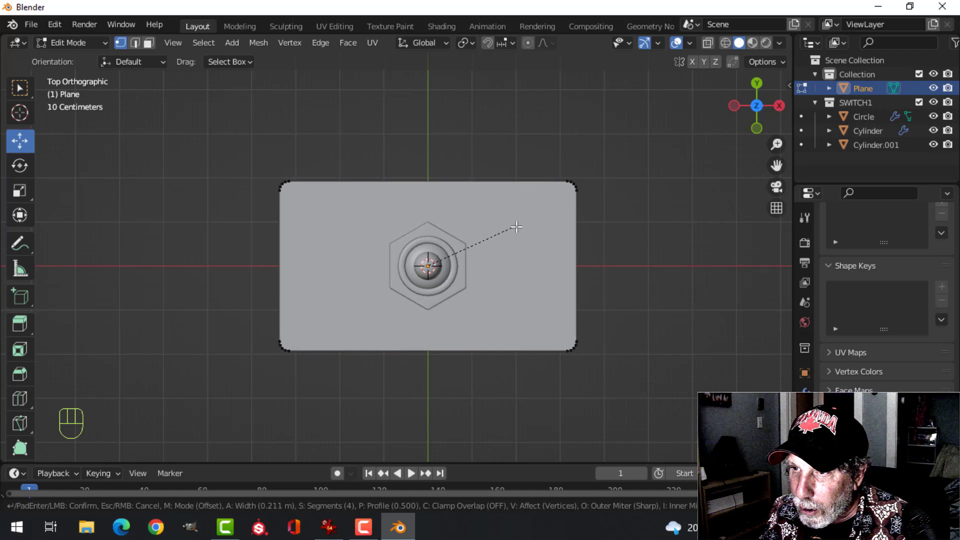
left_click(518, 226)
- Extrude the whole rounded plane downward by about 0.173 m and delete the bottom face
key("a")
middle_click_drag(615, 294, 514, 217)
key("e")
left_click(521, 227)
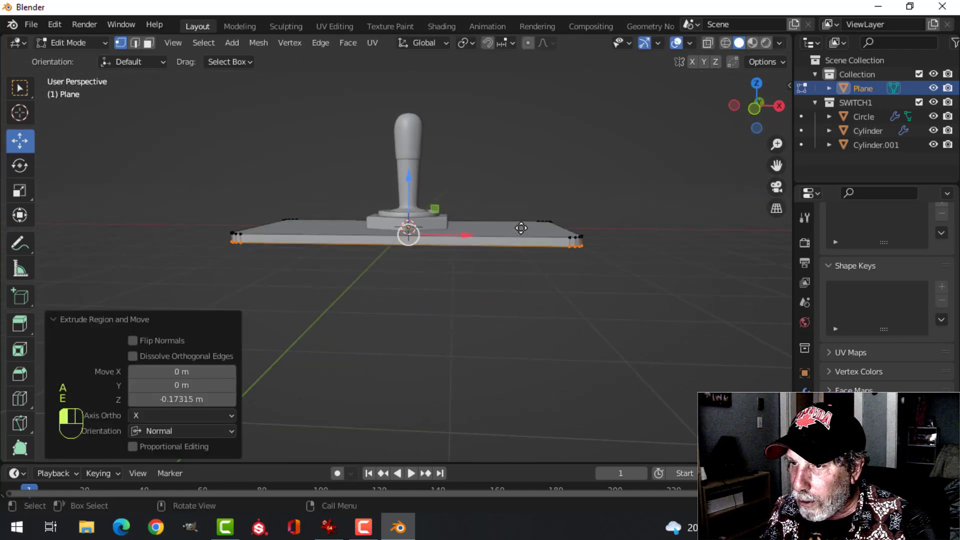
key("x")
left_click(505, 228)
middle_click_drag(505, 227, 521, 273)
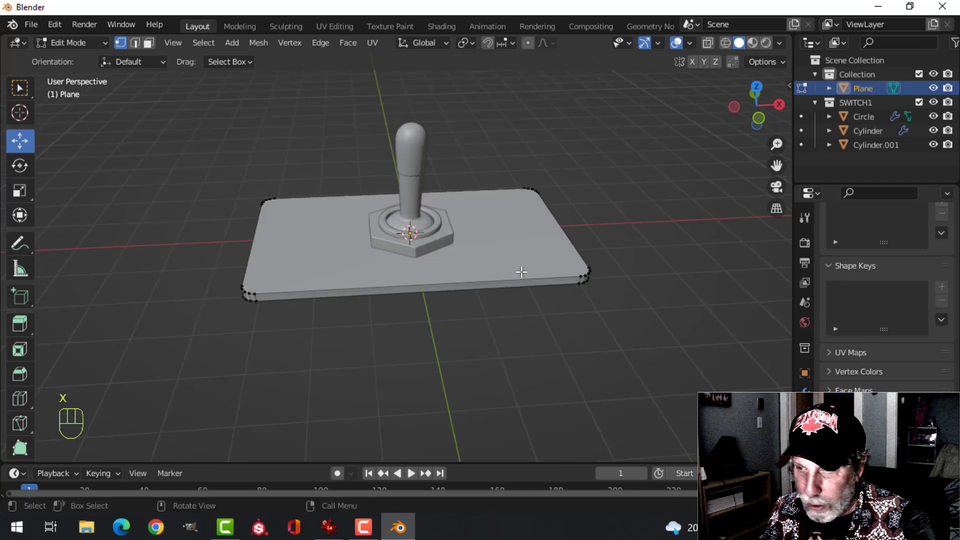
key("a")
middle_click_drag(574, 251, 501, 250)
key("ctrl+shift+b")
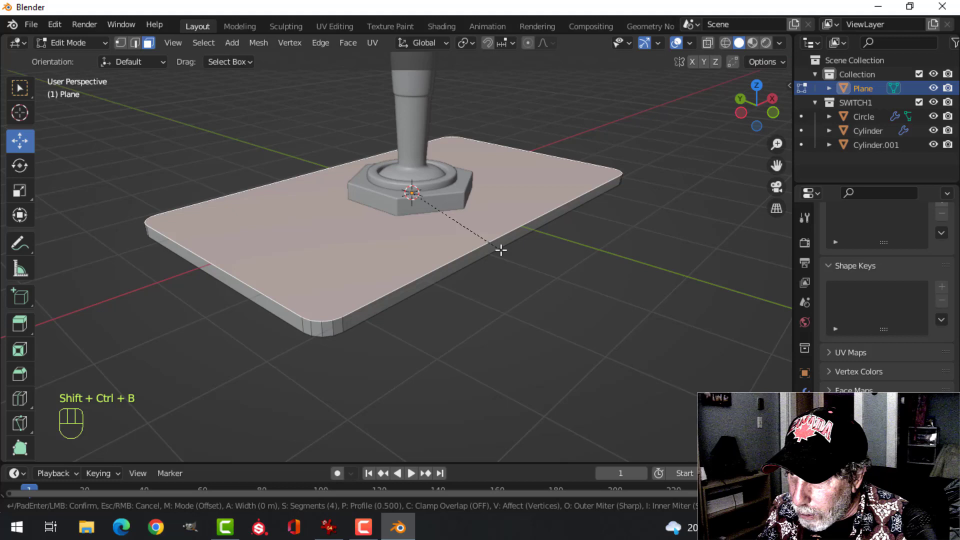
key("Escape")
- Merge all of the plate's vertices by distance and recalculate its normals to the outside
key("a")
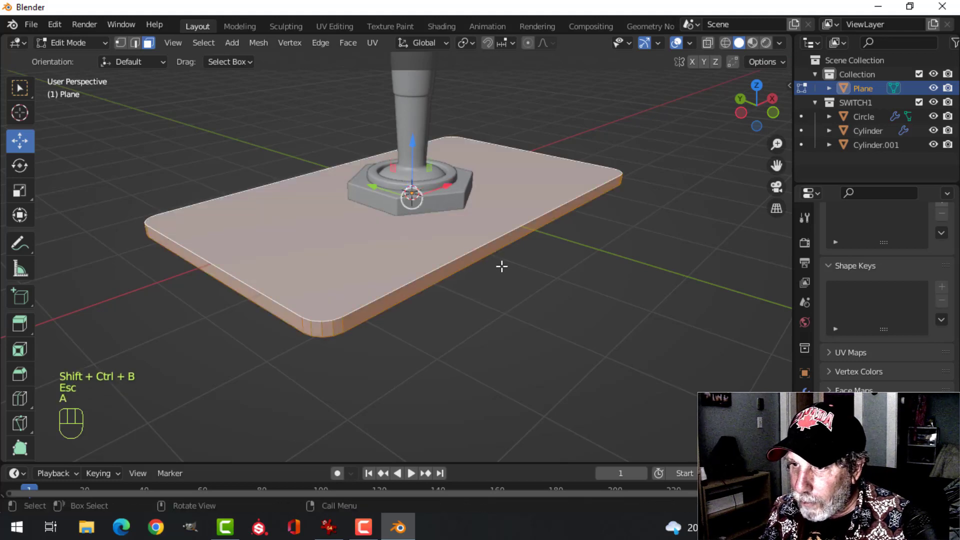
key("m")
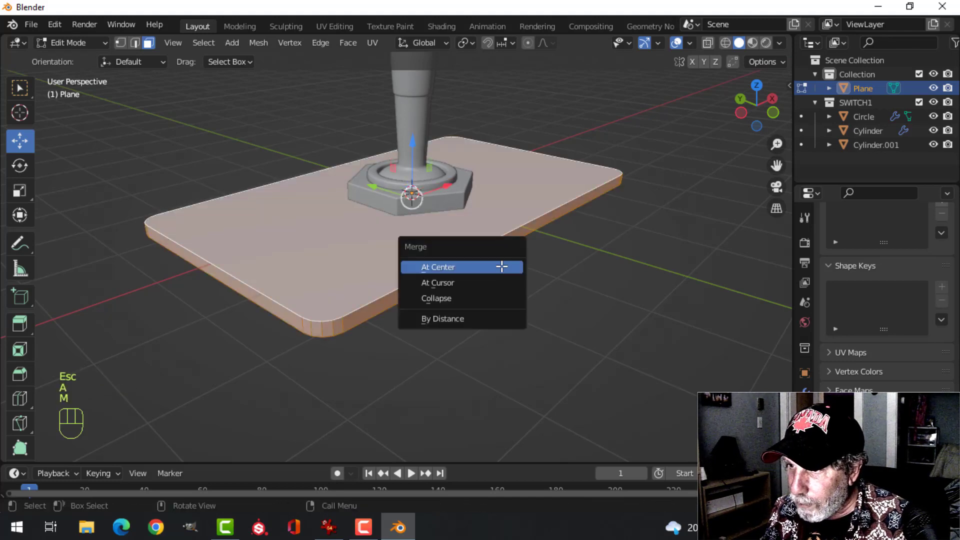
left_click(485, 316)
key("alt+a")
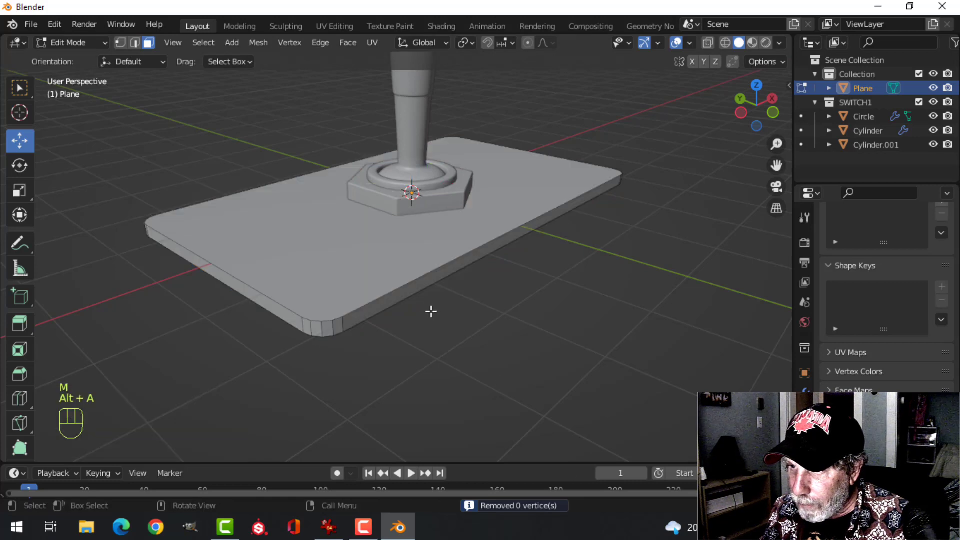
key("a")
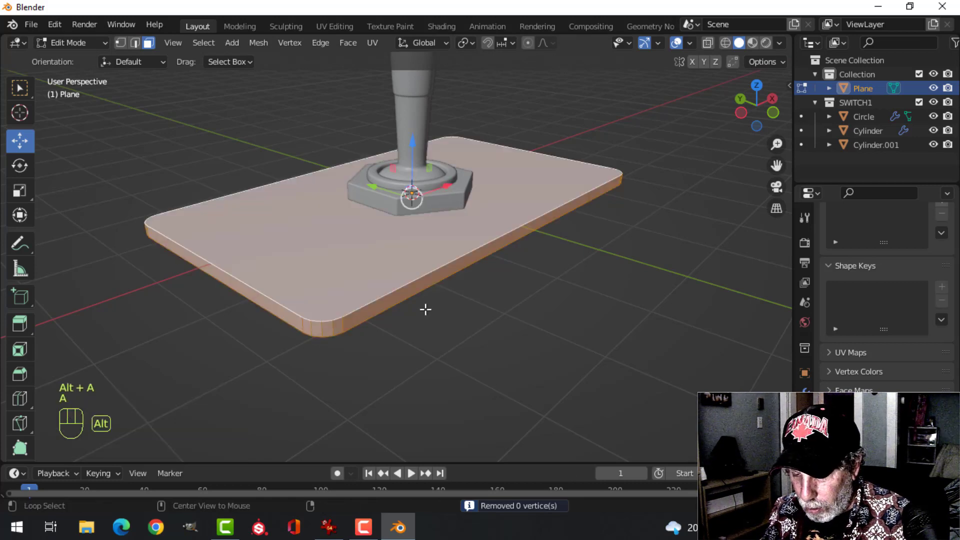
key("alt+n")
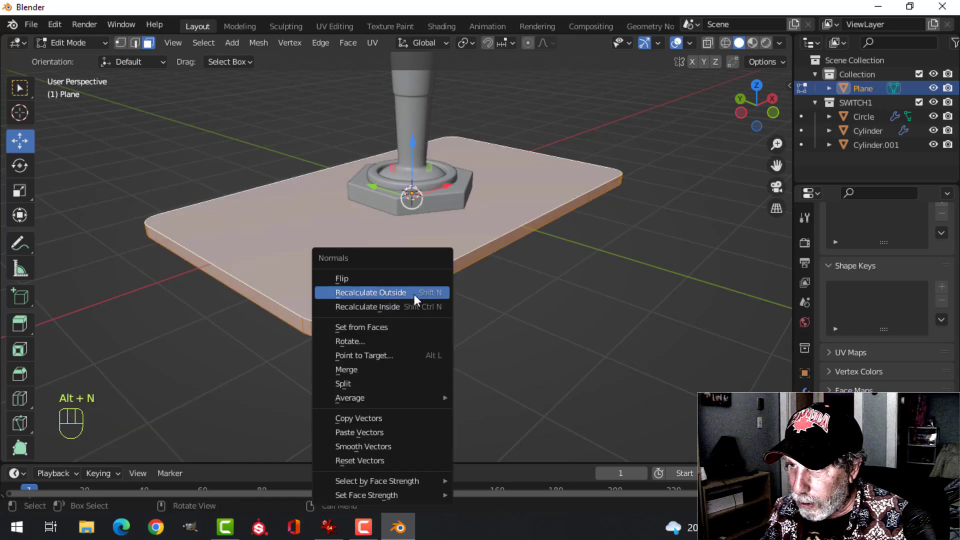
left_click(414, 294)
key("alt+a")
- Bevel the edges around the plate's top face by about 0.053 m with 2 segments
key("3")
left_click(373, 267)
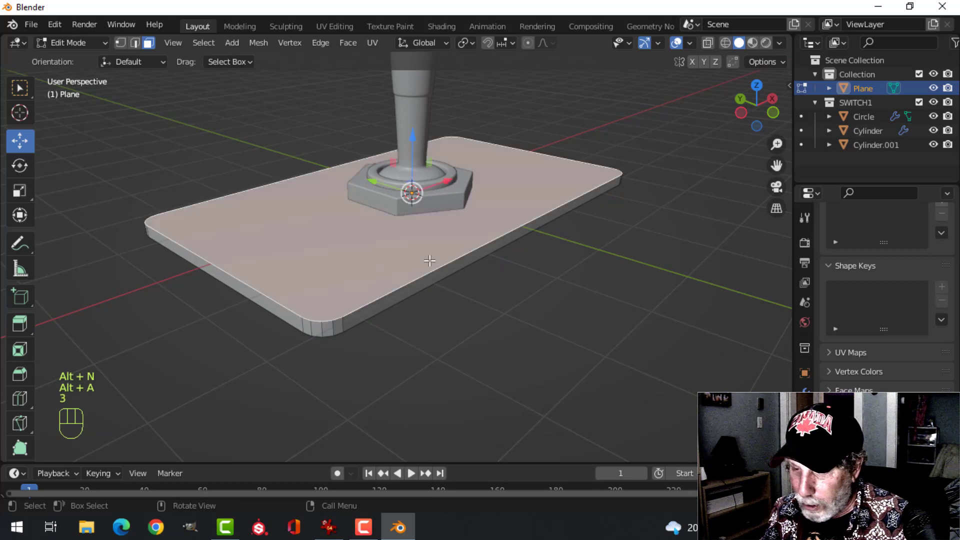
key("ctrl+b")
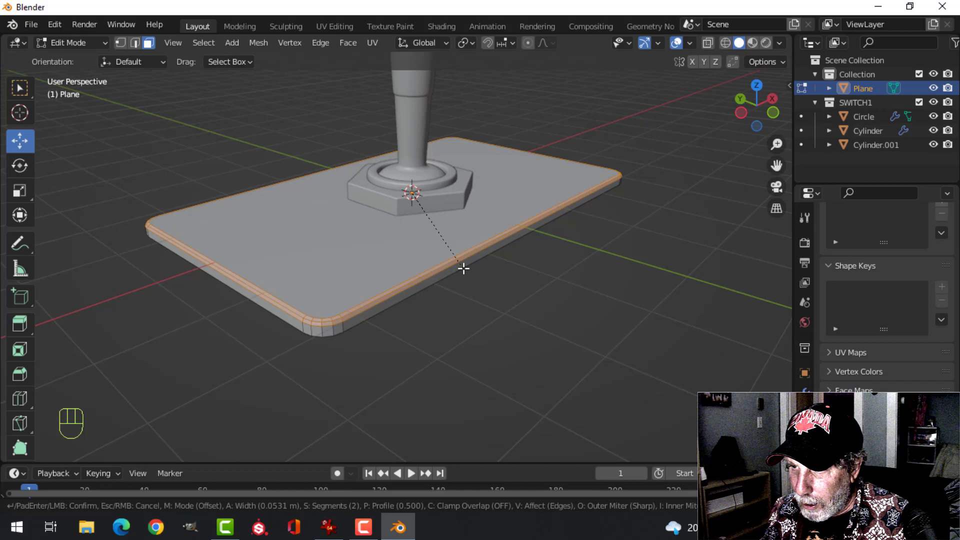
left_click(464, 268)
- Leave mesh editing and apply Shade Smooth to the base plate
key("Tab")
right_click(383, 244)
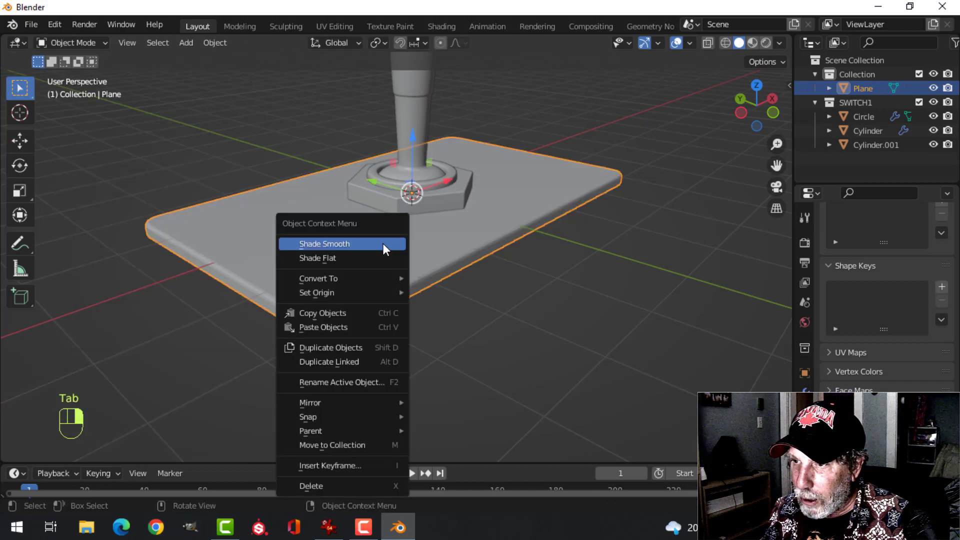
left_click(383, 244)
- Add a Weighted Normal modifier to the base plate and enable Auto Smooth for its normals
left_click(805, 391)
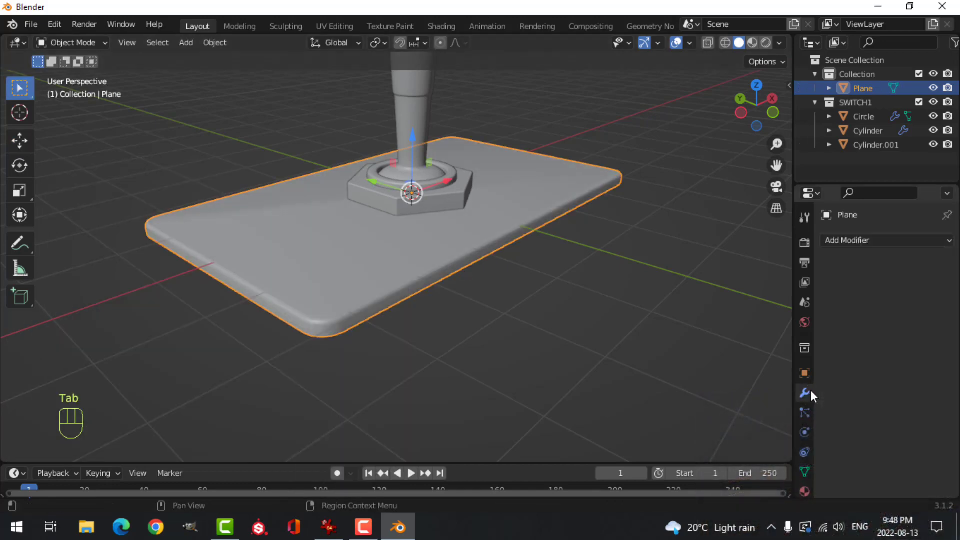
left_click(856, 241)
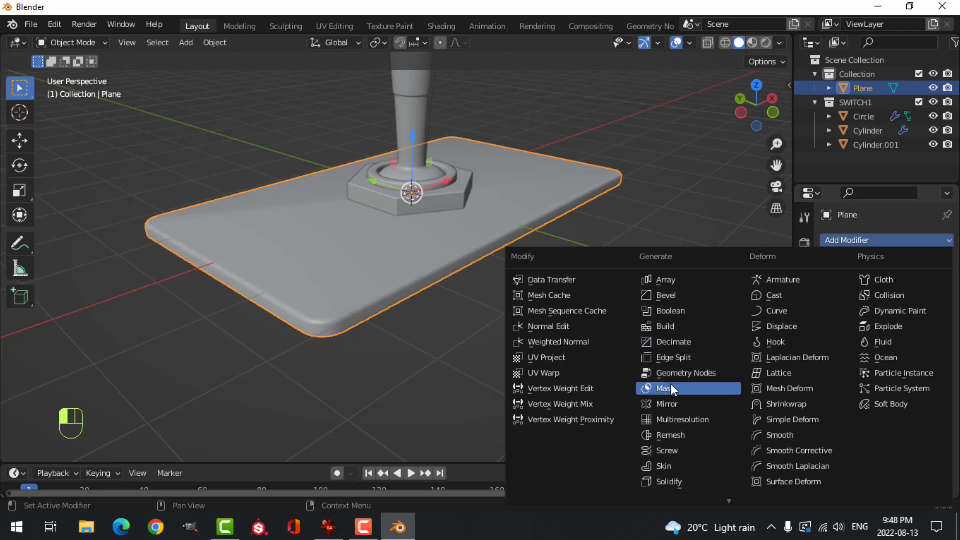
left_click(591, 343)
left_click(805, 472)
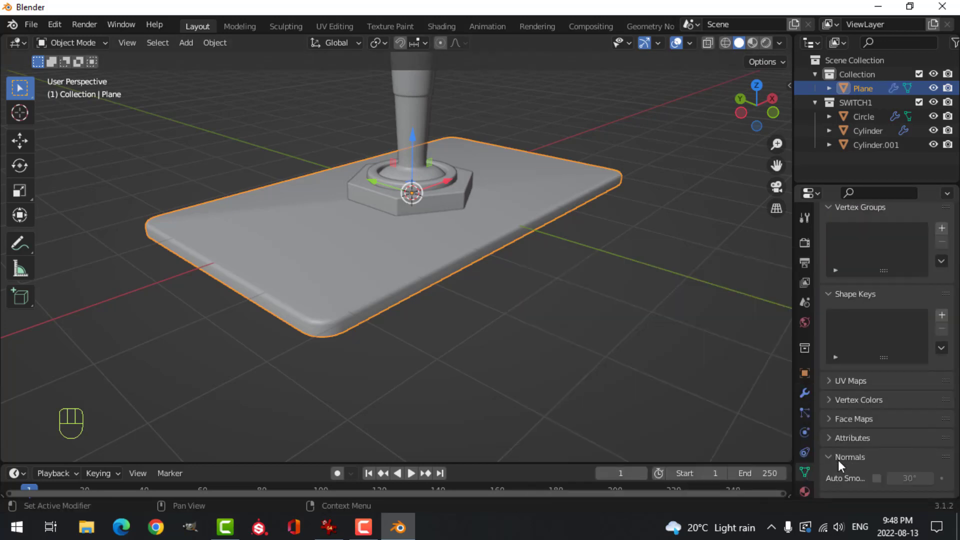
scroll(850, 450, "down", 3)
left_click(877, 421)
key("alt+a")
- Move the SWITCH1 lever, collar ring and hex nut together by about -2.19 m along X in top view
middle_click_drag(656, 262, 505, 249)
scroll(490, 250, "up", 4)
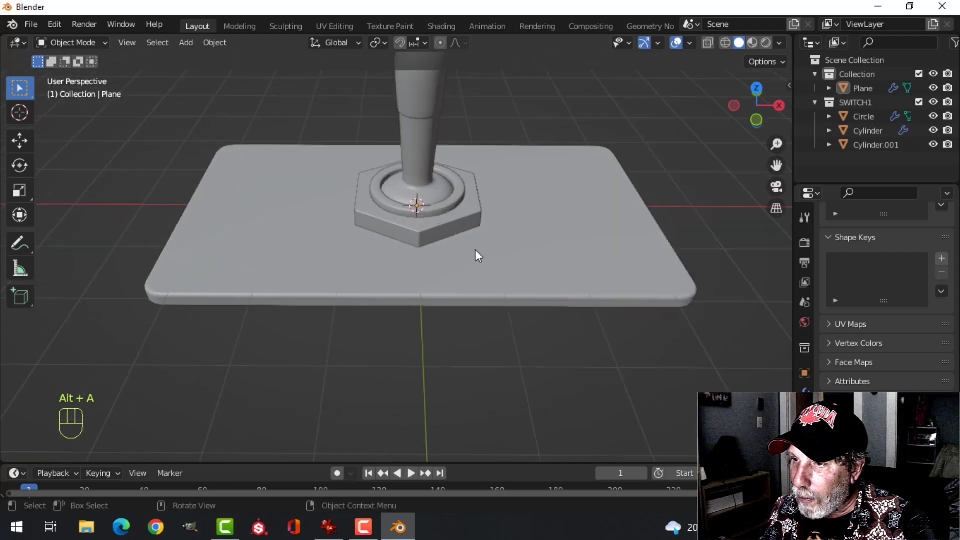
left_click(433, 199)
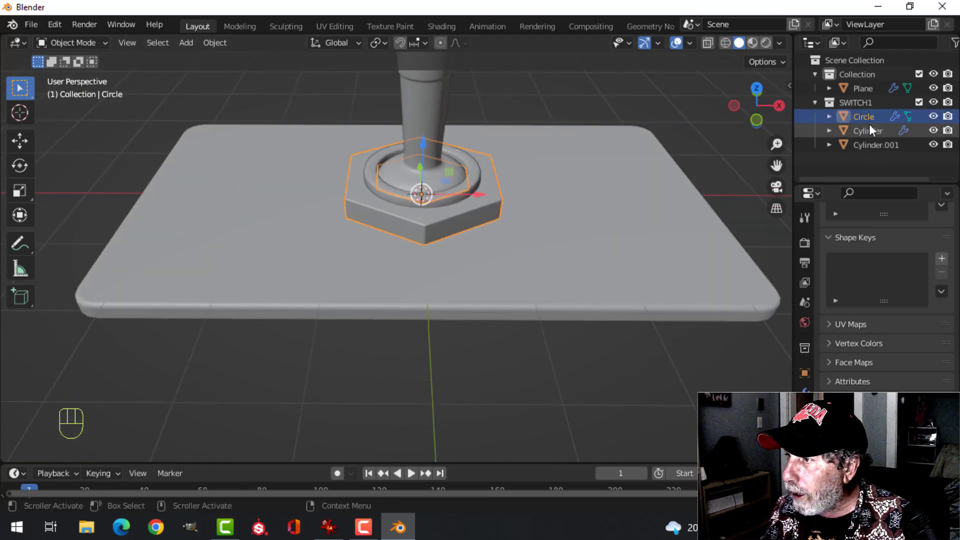
left_click(815, 102)
key("alt+a")
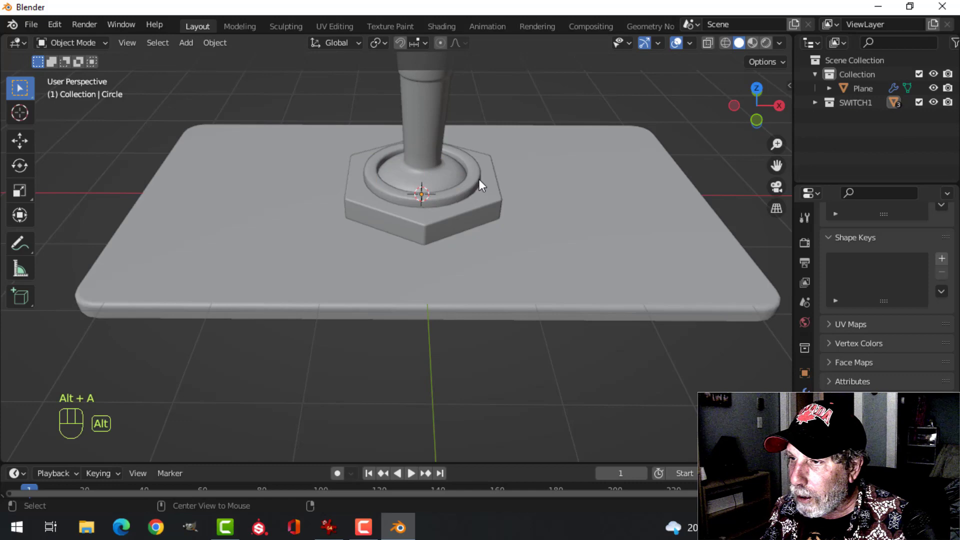
left_click(440, 134, "shift")
left_click(461, 175, "shift")
left_click(488, 178, "shift")
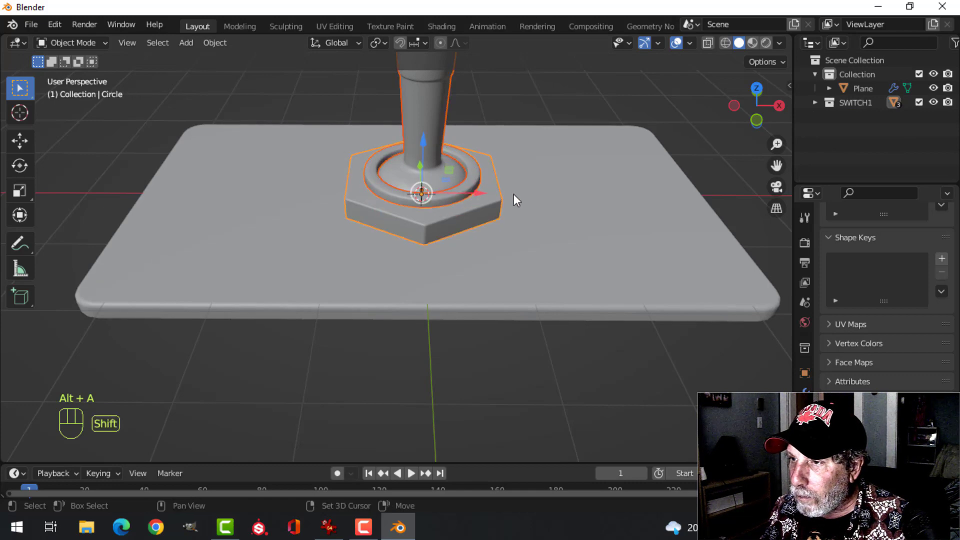
scroll(520, 194, "down", 3)
key("KP_7")
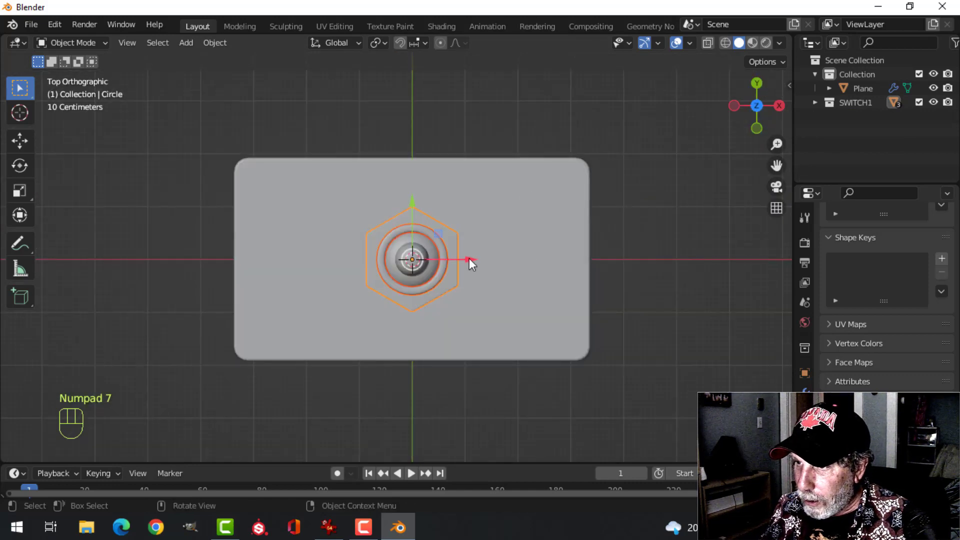
left_click_drag(469, 259, 348, 268)
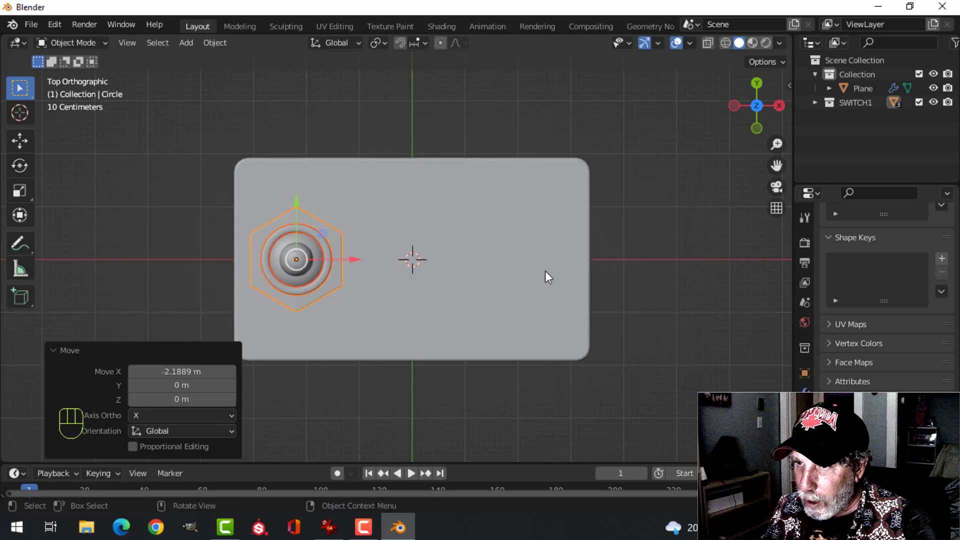
- Duplicate the switch about 2.2 m along X and move the copy into a new collection named SWITCH2
key("shift+d")
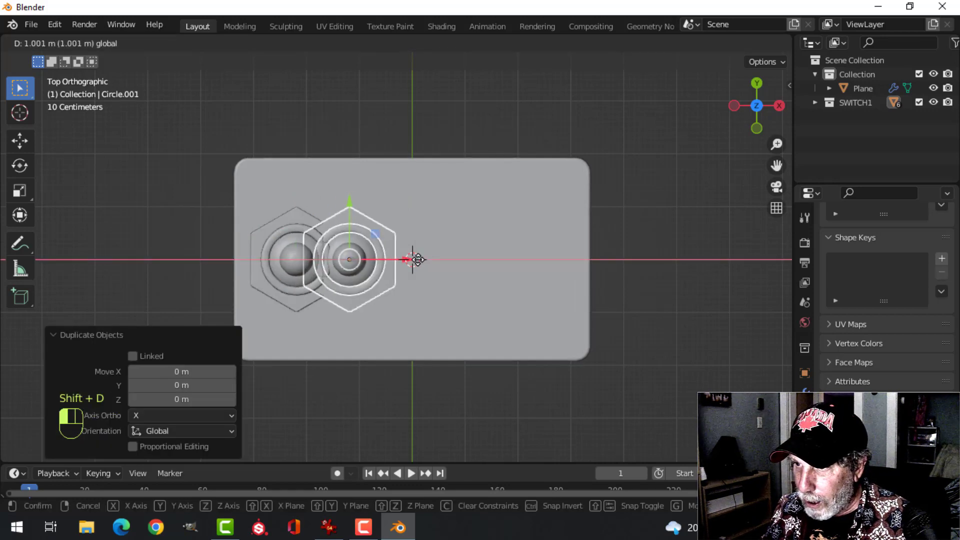
left_click(480, 263)
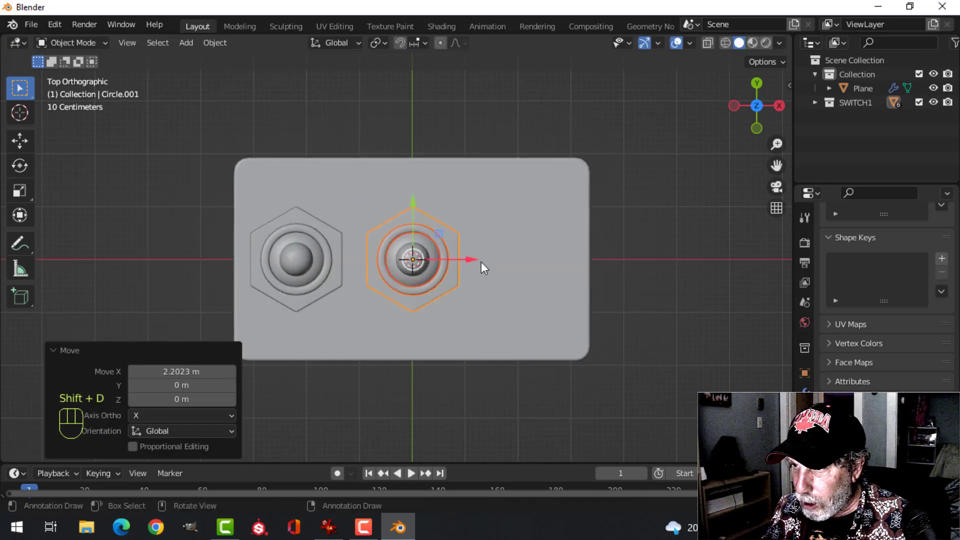
key("m")
left_click(509, 259)
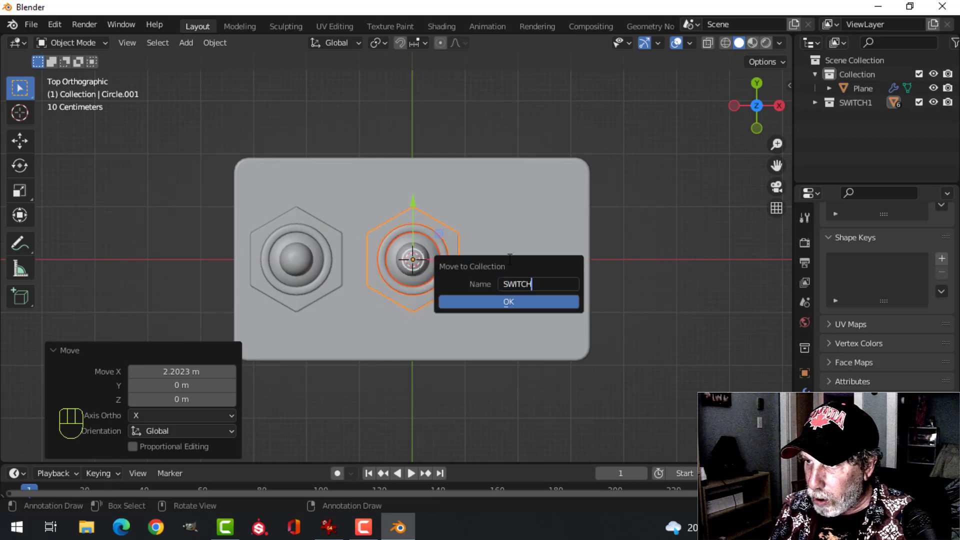
left_click(507, 302)
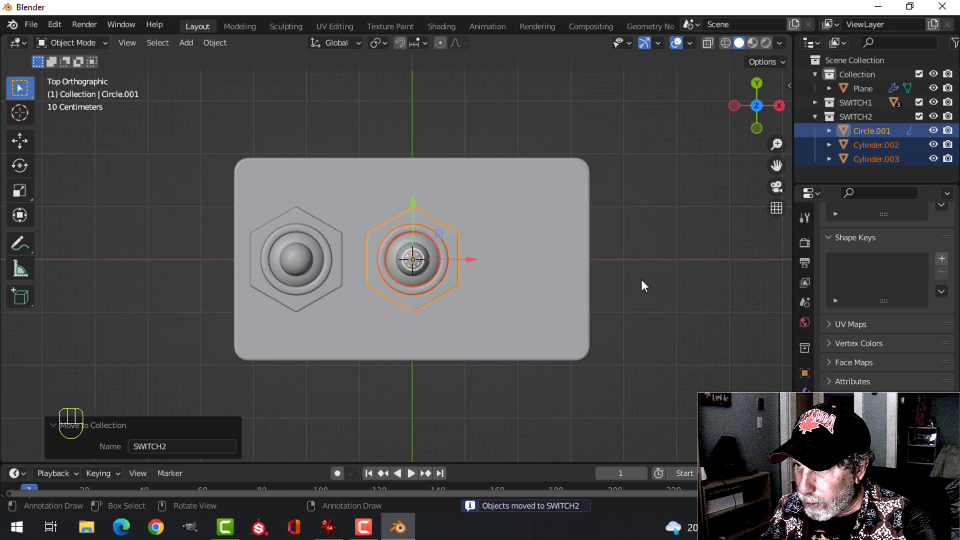
- Duplicate the middle switch about 2.14 m along X and move the copy into a new collection named SWITCH3
key("shift+d")
left_click(597, 278)
left_click_drag(470, 256, 582, 269)
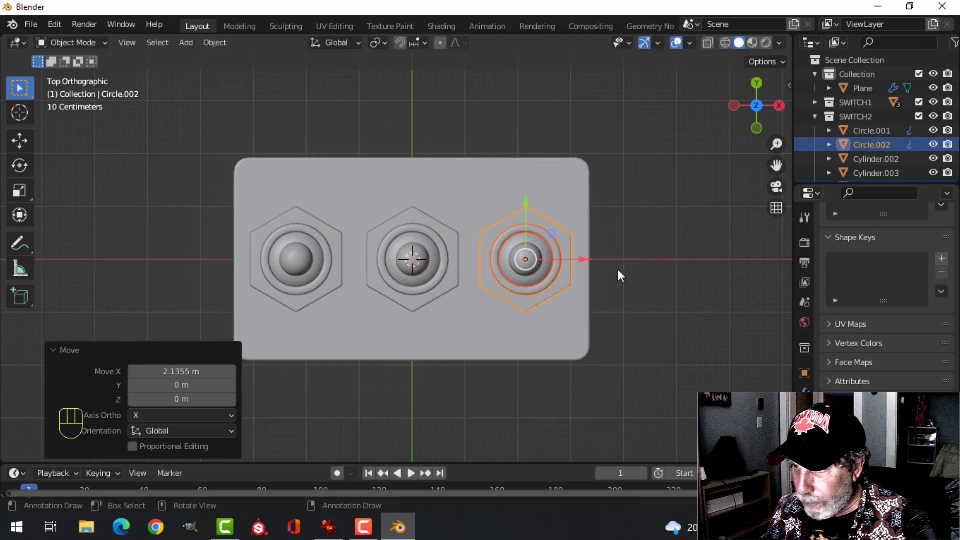
key("m")
left_click(617, 269)
type("SWITCH3")
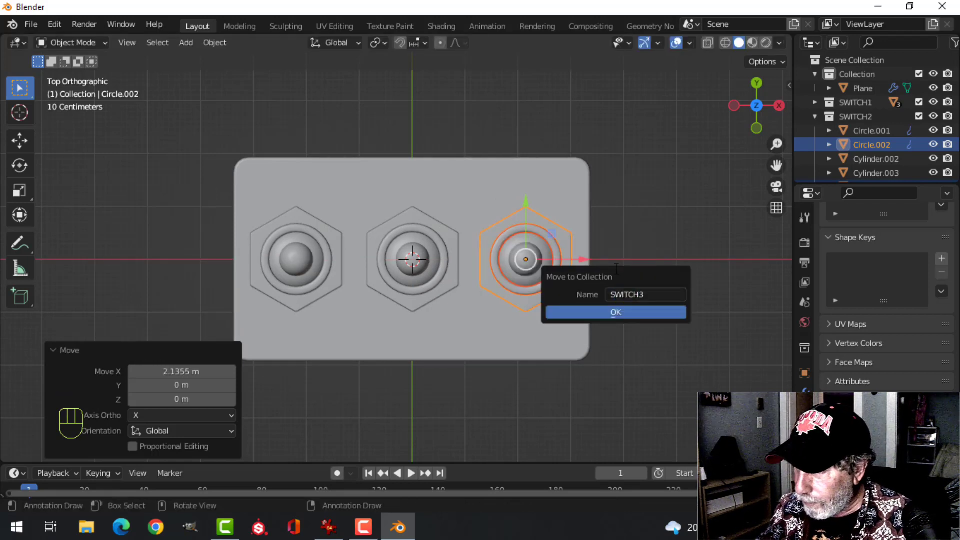
left_click(616, 313)
- Rotate the SWITCH3 lever in right view so that it tilts toward the negative Y direction
middle_click_drag(616, 313, 524, 221)
key("alt+a")
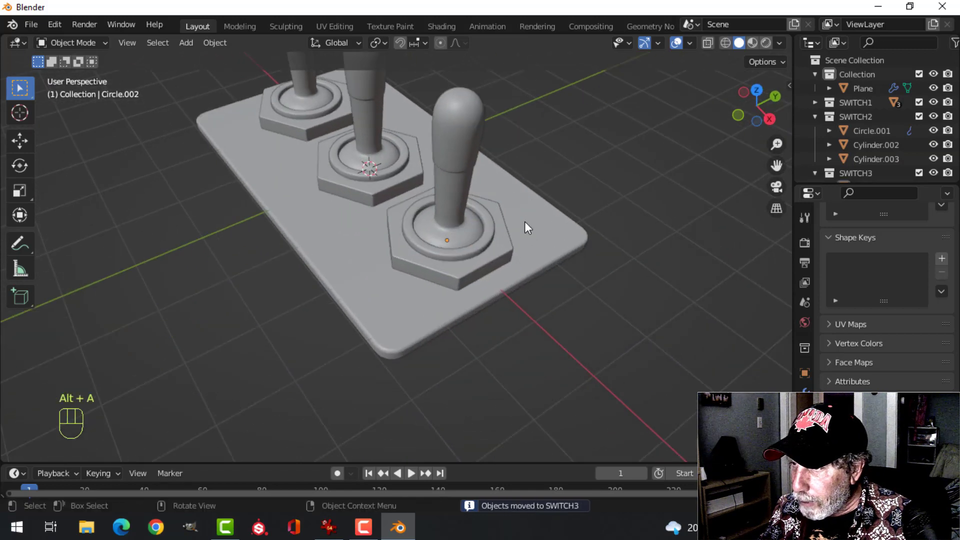
key("KP_3")
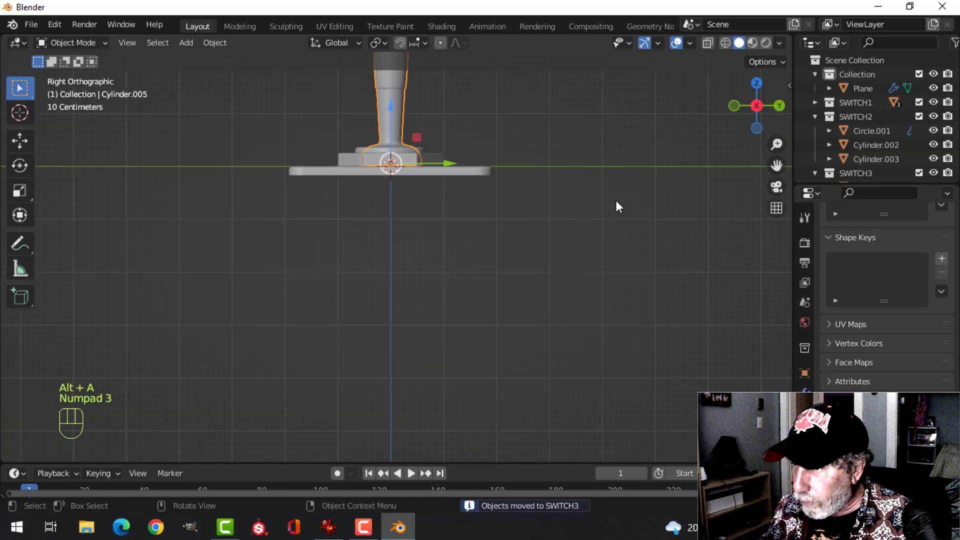
scroll(575, 185, "up", 1)
middle_click_drag(575, 185, 506, 275, "shift")
scroll(488, 232, "up", 3)
middle_click_drag(488, 232, 526, 270, "shift")
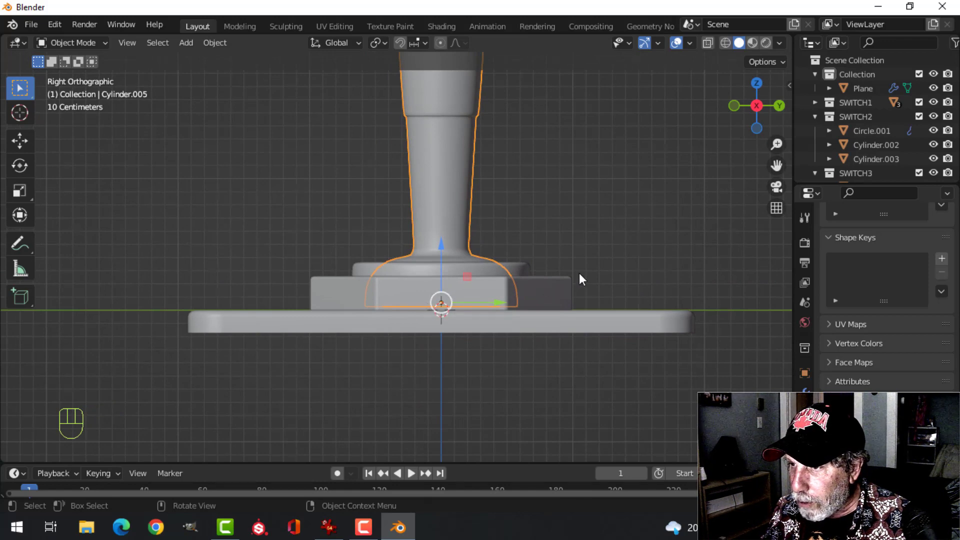
key("r")
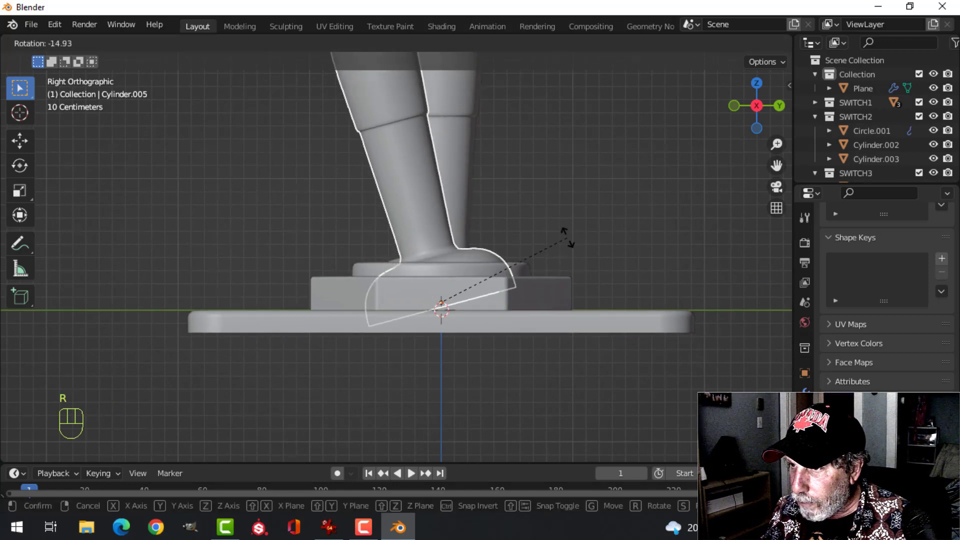
left_click(569, 263)
- Select the levers of all three switches and lower them slightly along Z within their collar rings
middle_click_drag(569, 263, 487, 230)
key("alt+a")
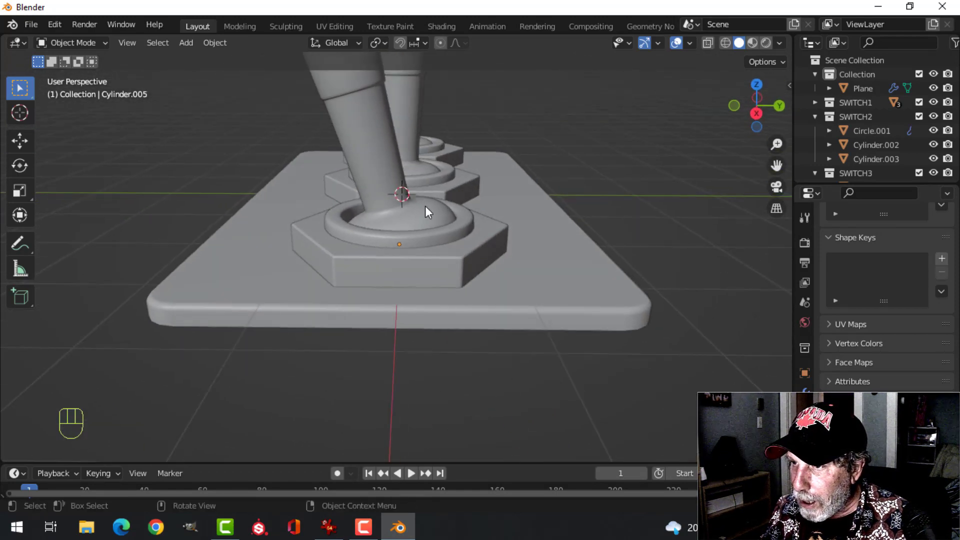
left_click(399, 121, "shift")
middle_click_drag(399, 122, 276, 146)
left_click(225, 103, "shift")
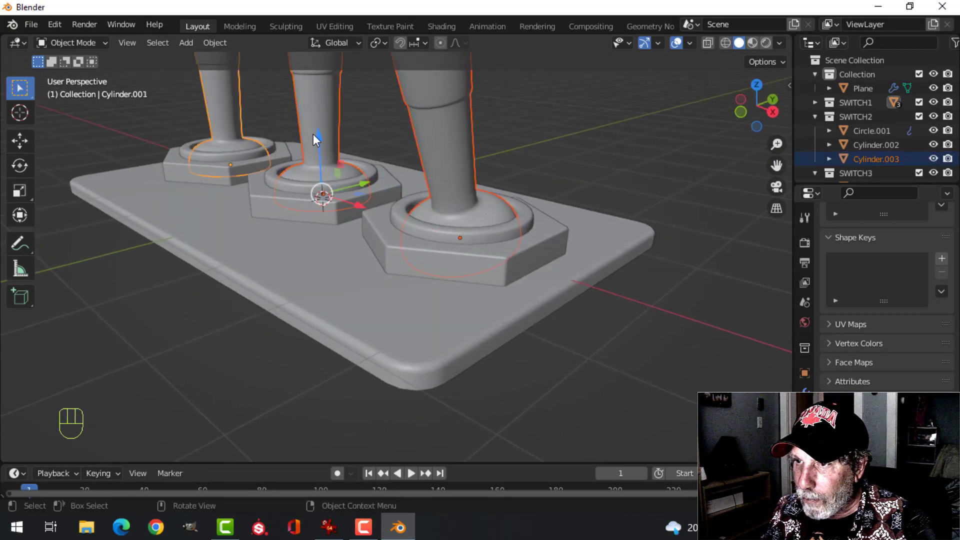
key("g")
key("z")
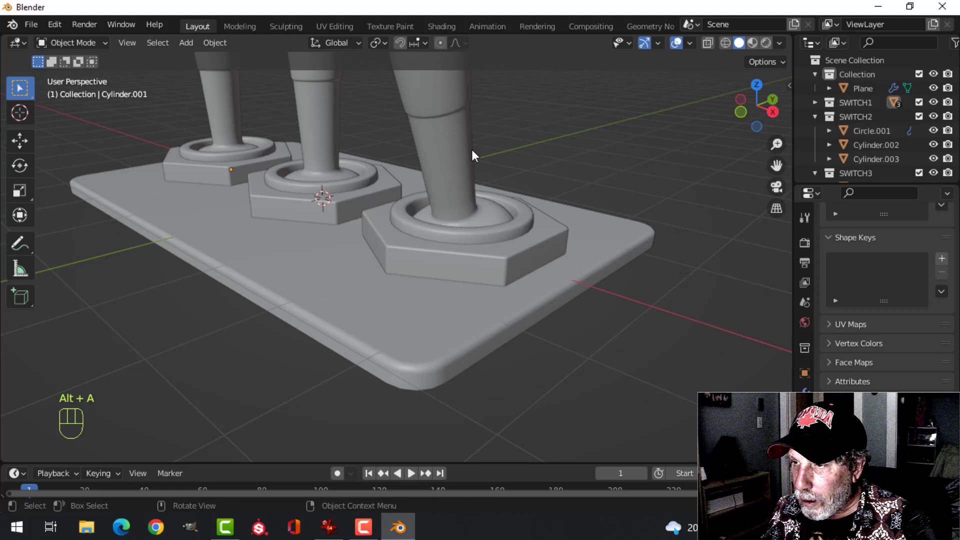
- Rotate the middle switch's lever about 17 degrees in right view so that it tilts toward the positive Y direction
middle_click_drag(473, 150, 394, 163)
left_click(396, 118)
middle_click_drag(396, 118, 467, 152)
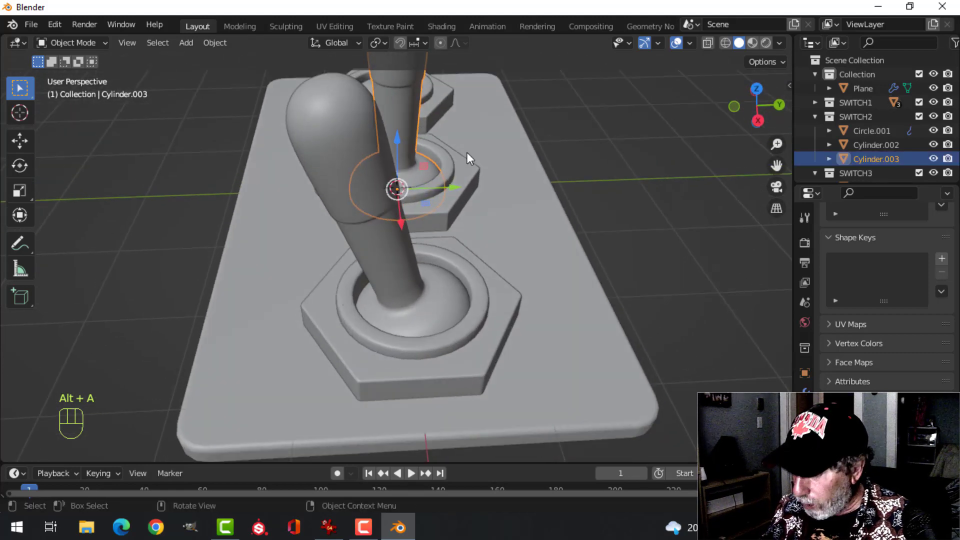
key("KP_3")
key("r")
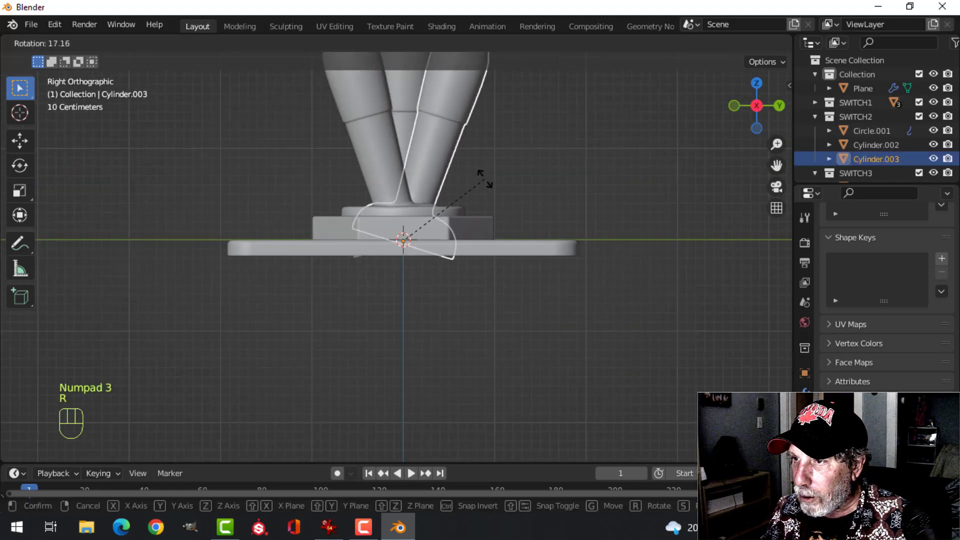
left_click(487, 183)
middle_click_drag(488, 183, 464, 232)
key("alt+a")
scroll(406, 215, "down", 5)
scroll(389, 226, "up", 3)
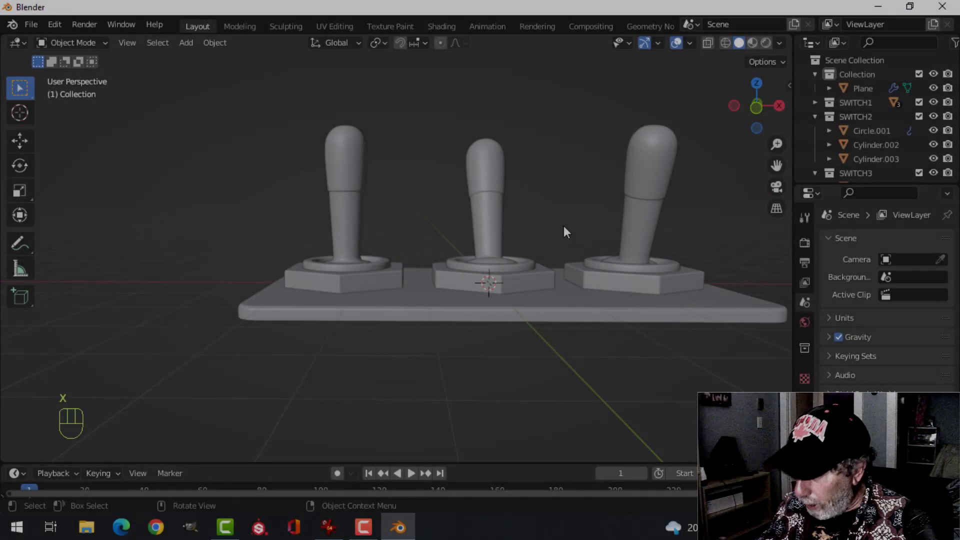
- Add a plane in front view and rotate its mesh 90 degrees about X so that it stands upright
key("KP_1")
key("shift+a")
mouse_move(518, 225)
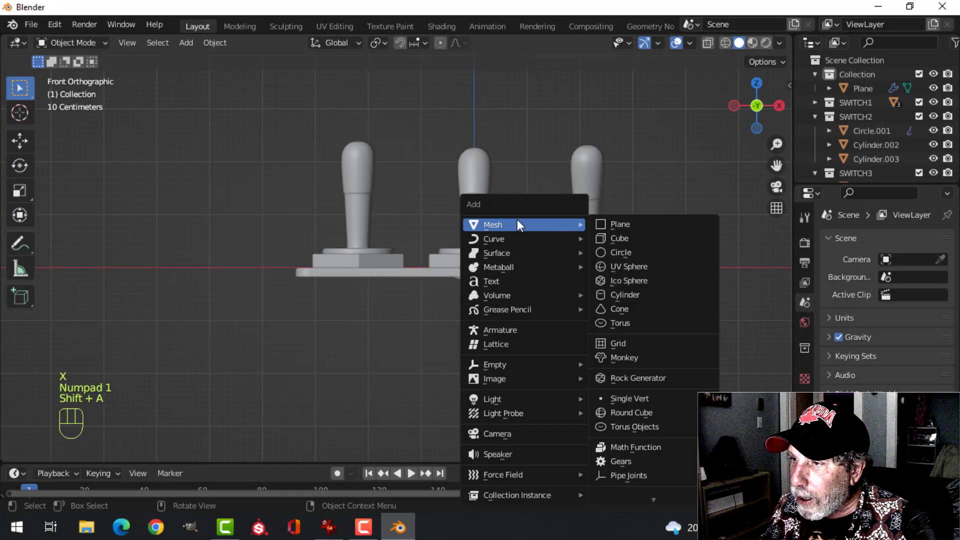
left_click(621, 224)
key("Tab")
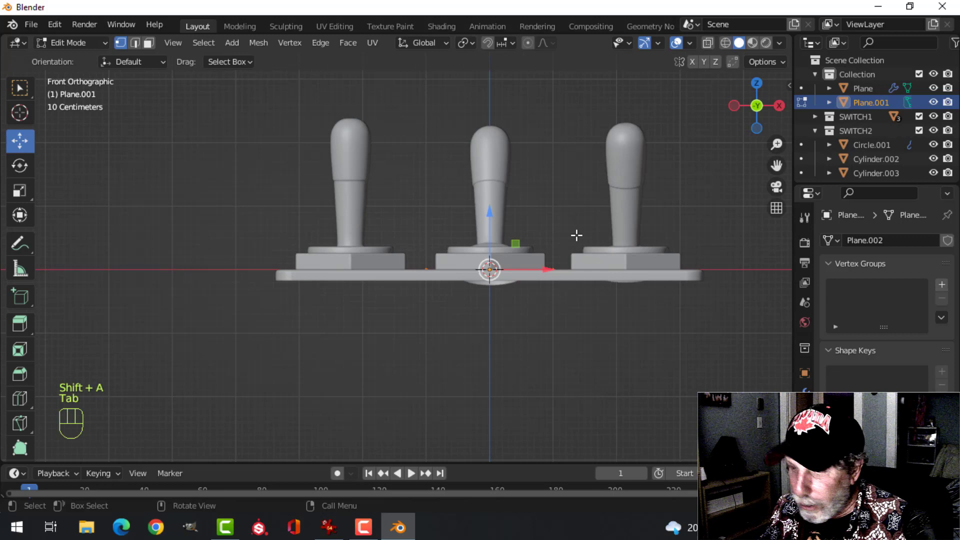
key("r")
key("x")
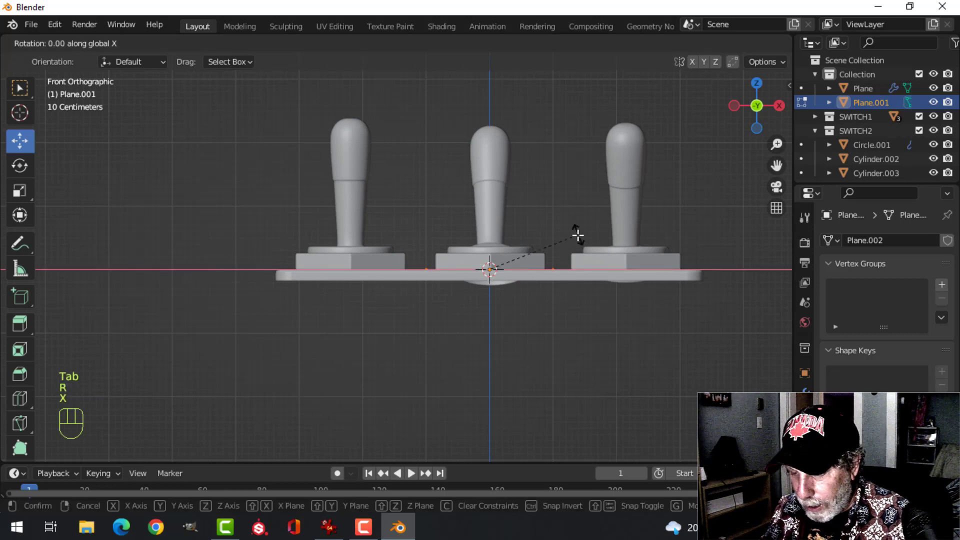
key("9")
key("0")
key("Return")
- Raise the upright plane about 0.91 m along Z and scale it along X by about 3.19
left_click_drag(488, 218, 478, 158)
middle_click_drag(568, 180, 527, 180, "shift")
key("s")
key("x")
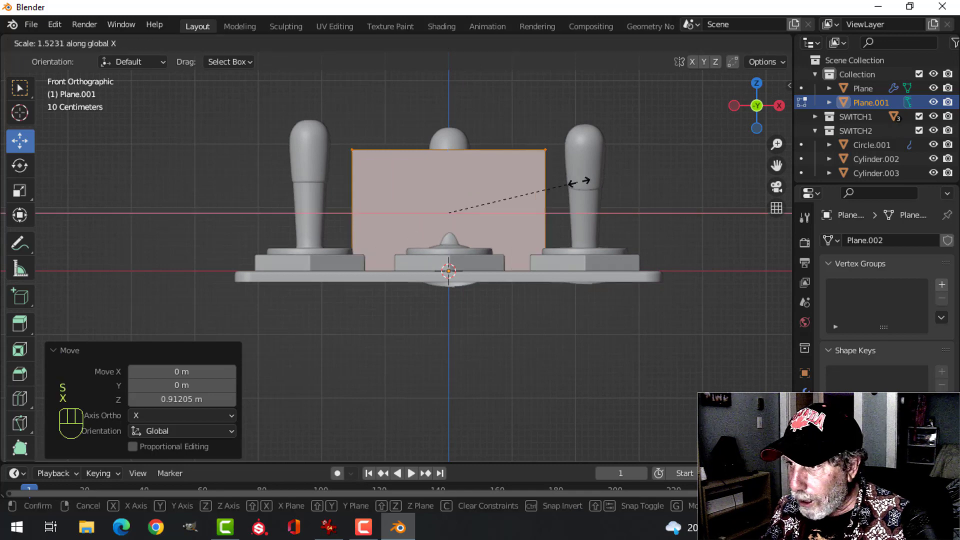
left_click(723, 169)
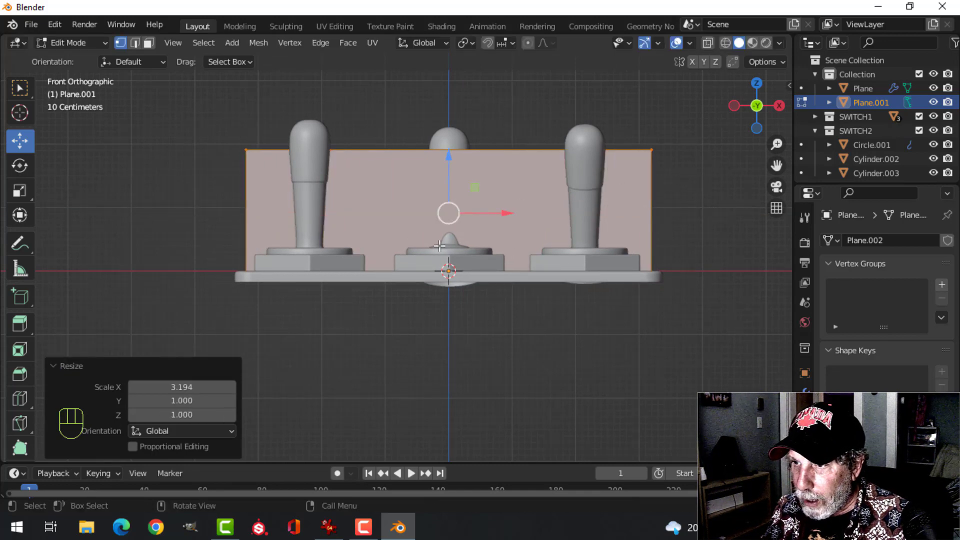
- Delete the upright plane's bottom edge so that only an open three-sided outline remains
middle_click_drag(440, 246, 454, 243)
key("2")
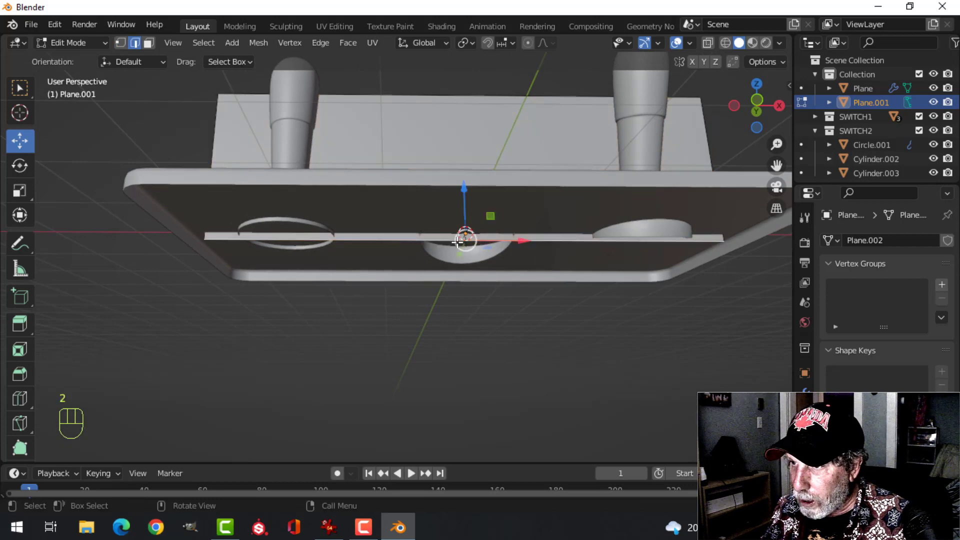
key("x")
left_click(460, 240)
middle_click_drag(450, 195, 238, 189)
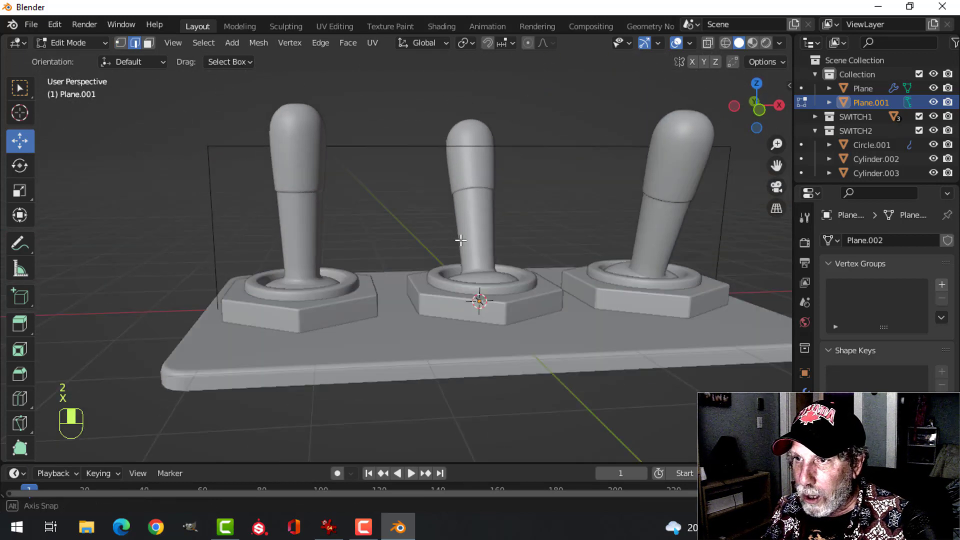
- Bevel the outline's two upper corner vertices with 4 segments and a width of about 0.33 m
key("1")
left_click(207, 145)
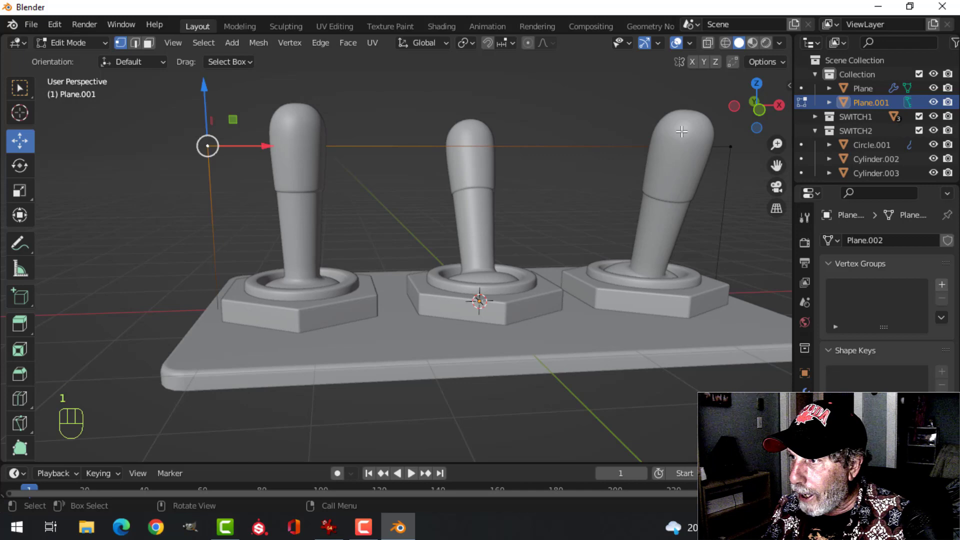
left_click(731, 146, "shift")
middle_click_drag(731, 146, 524, 195)
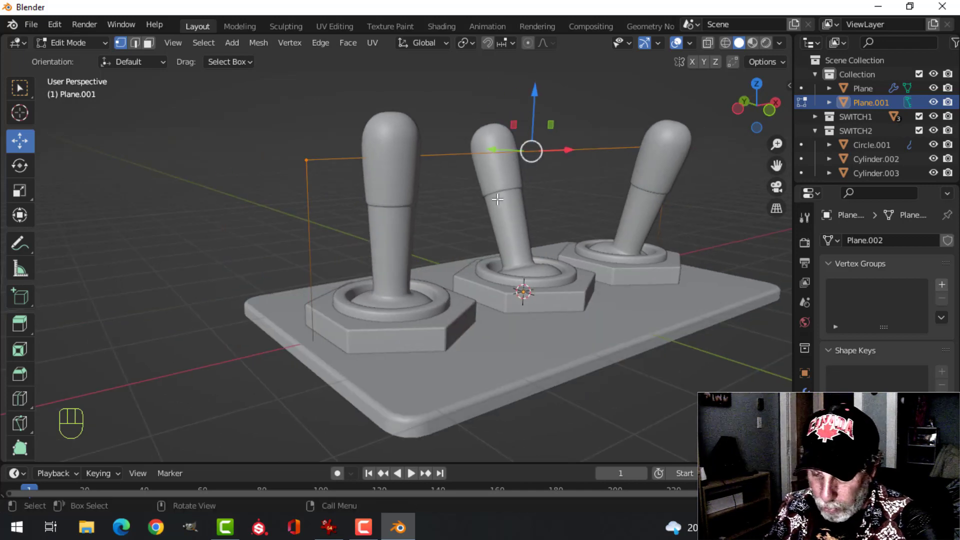
key("ctrl+shift+b")
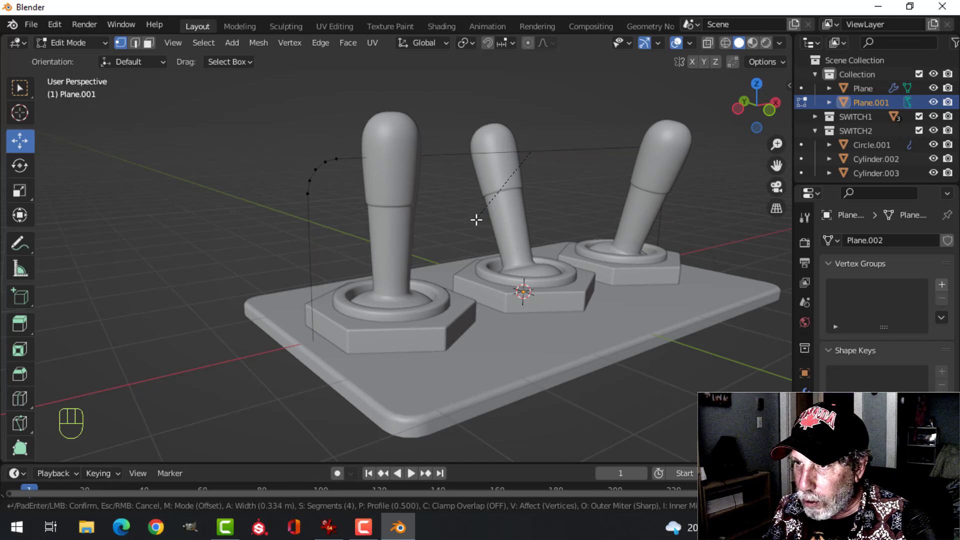
left_click(476, 221)
key("Tab")
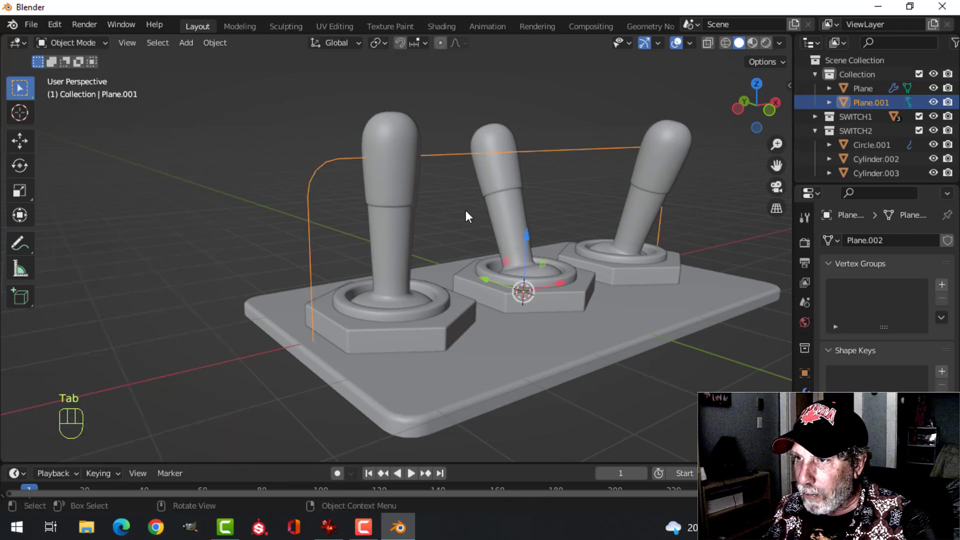
- Convert the outline to a curve and set its round bevel depth to about 0.11 m to form a guard bar
right_click(437, 155)
mouse_move(415, 189)
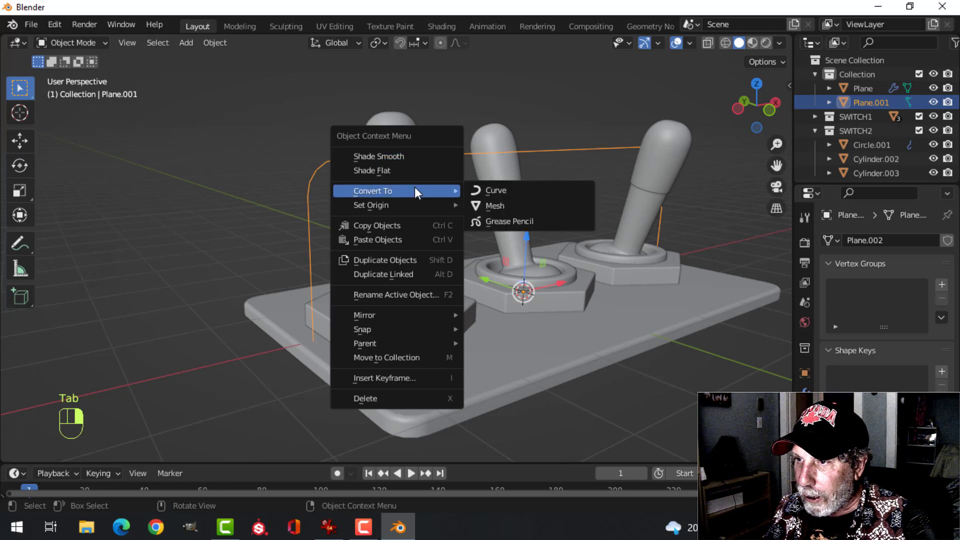
left_click(495, 191)
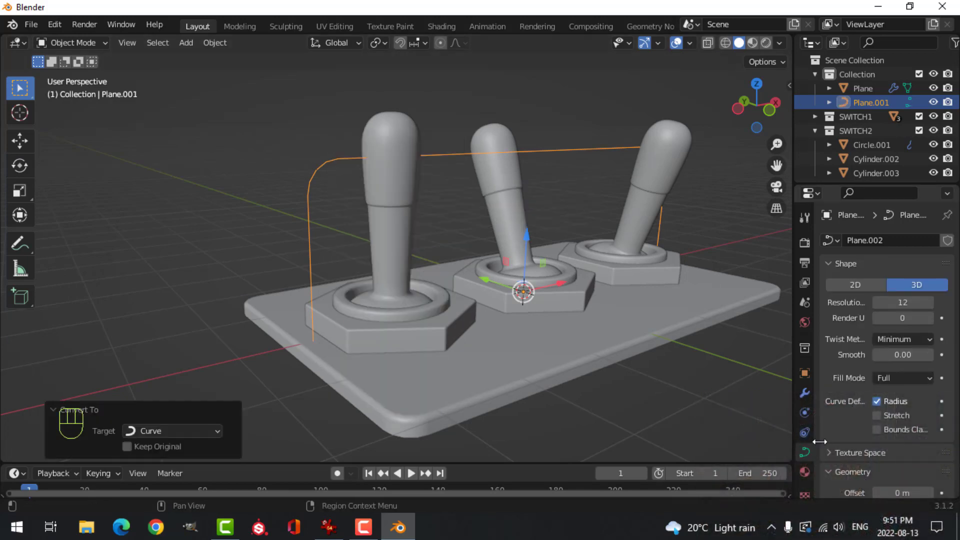
scroll(863, 392, "down", 3)
scroll(862, 391, "down", 3)
scroll(869, 367, "down", 6)
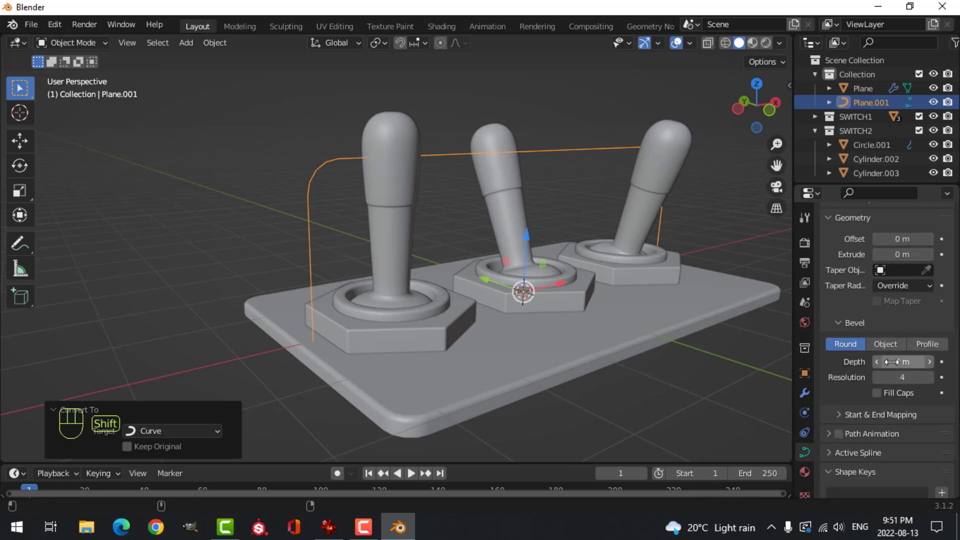
left_click_drag(892, 361, 948, 361, "shift")
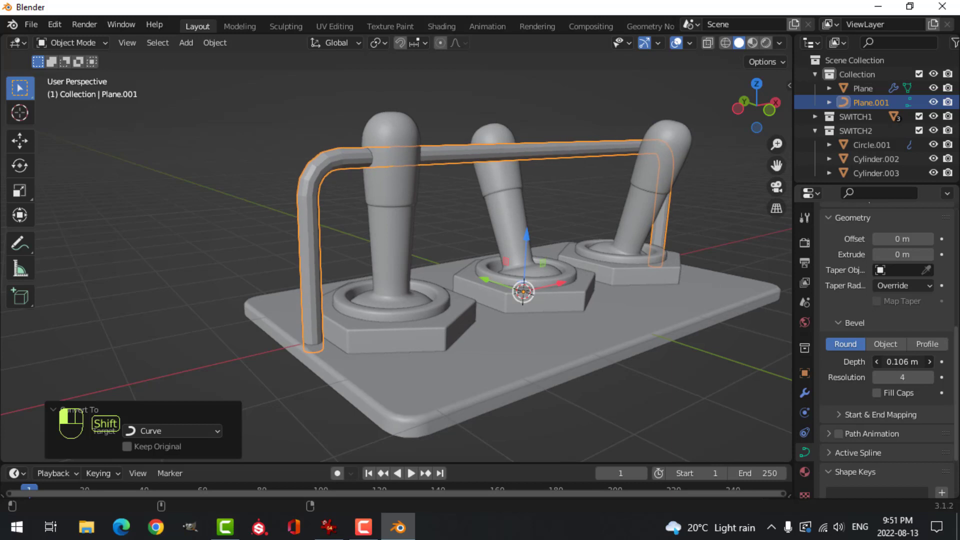
- Shade the guard bar smooth and give it a level 1 subdivision surface
right_click(436, 149)
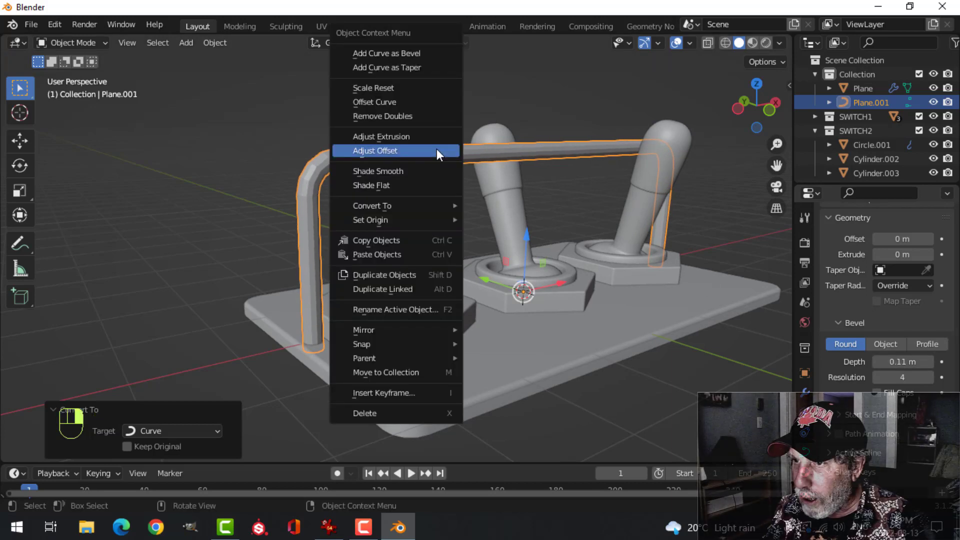
left_click(406, 168)
middle_click_drag(611, 226, 571, 224)
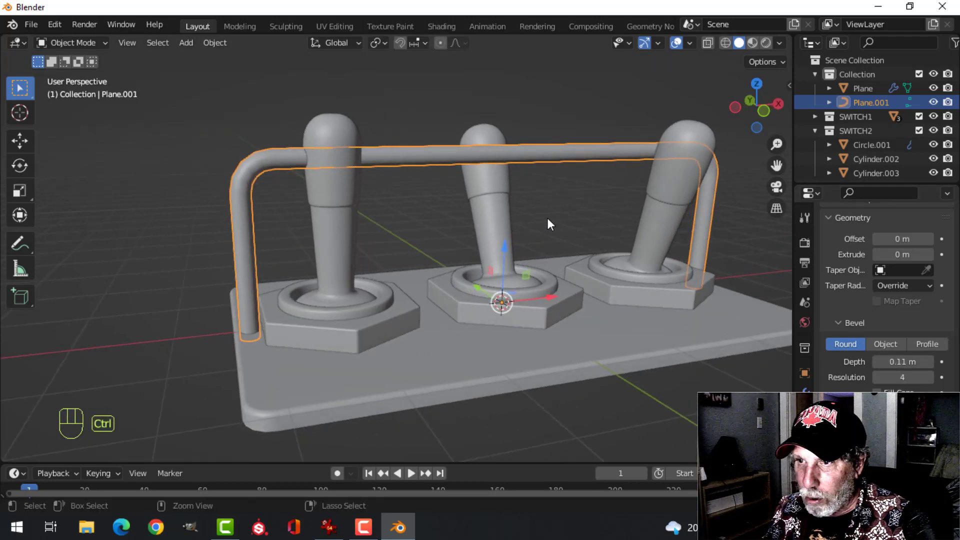
key("ctrl+1")
- Select the guard bar's upper curve points in front view and lower them slightly along Z
key("KP_1")
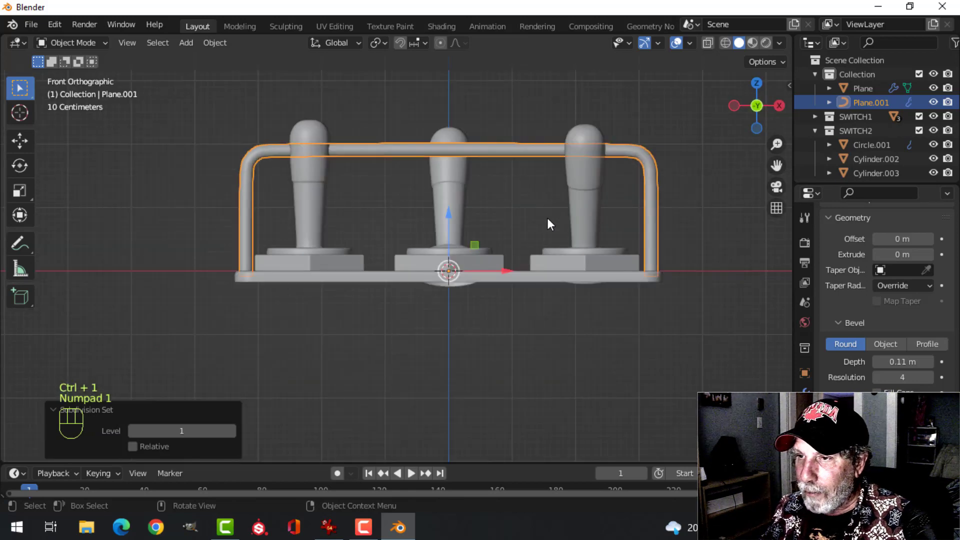
key("Tab")
key("alt+a")
key("b")
left_click_drag(197, 103, 686, 218)
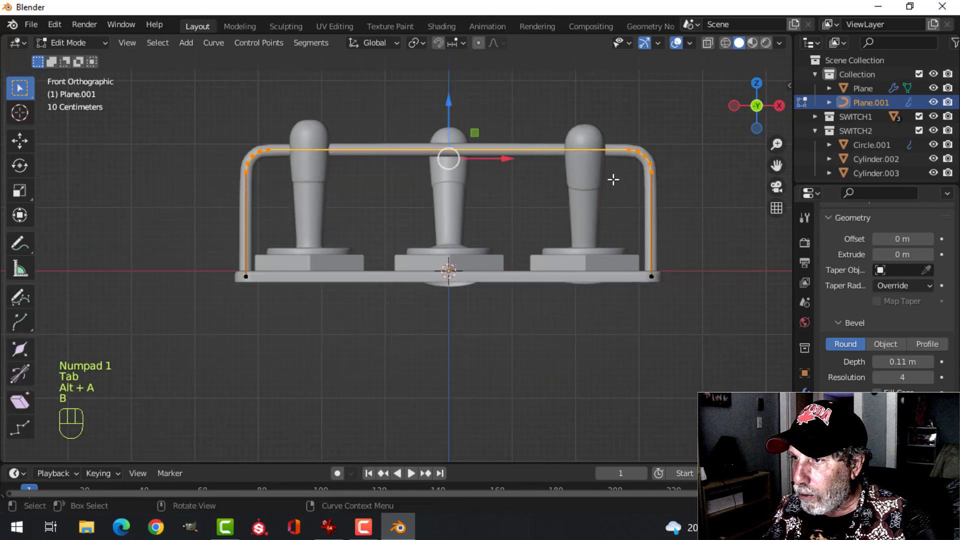
left_click_drag(454, 104, 450, 111)
- Move all of the guard bar's curve points about 1.27 m along Y to the base plate's rear edge
key("alt+a")
middle_click_drag(450, 111, 542, 132)
key("a")
left_click_drag(490, 104, 395, 108)
middle_click_drag(395, 108, 465, 206)
scroll(465, 206, "down", 3)
scroll(382, 197, "up", 4)
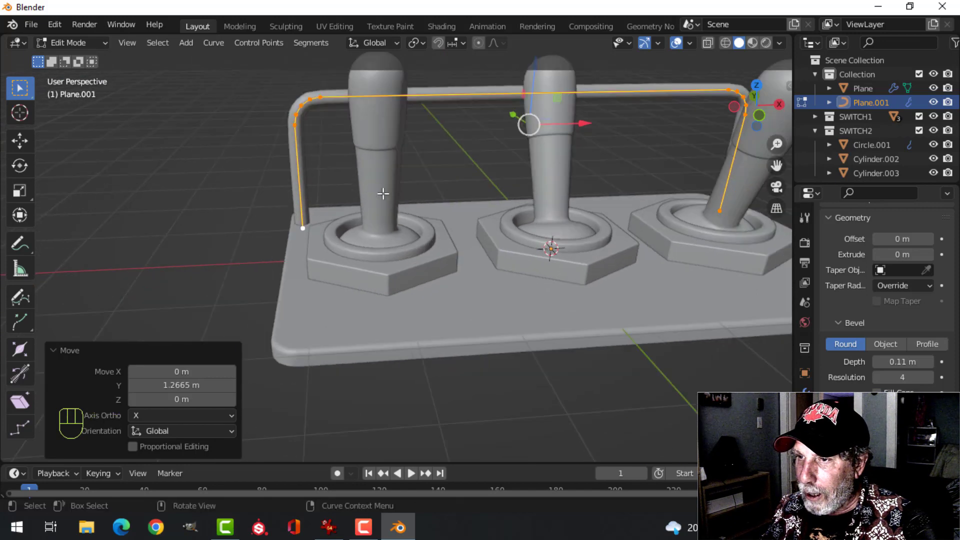
- Duplicate the vertical segment of the guard bar's leg beside SWITCH1 and separate it into its own object
middle_click_drag(381, 197, 392, 224, "shift")
key("alt+a")
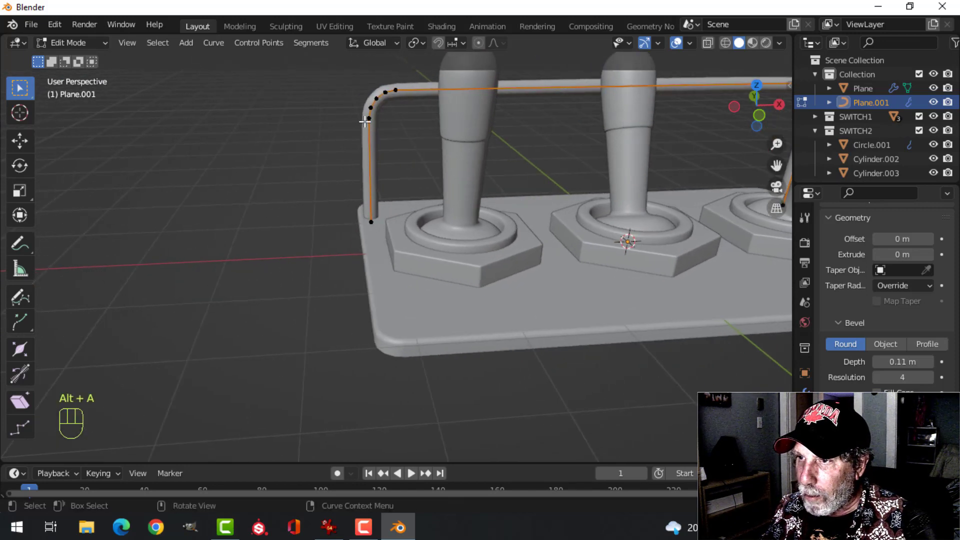
scroll(380, 207, "down", 2)
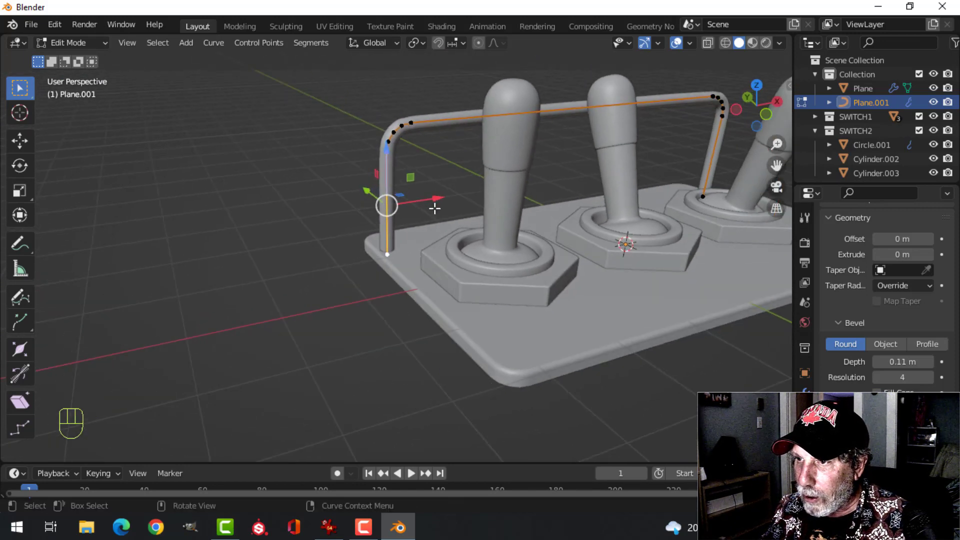
scroll(387, 206, "up", 3)
middle_click_drag(387, 206, 442, 239, "shift")
key("shift+d")
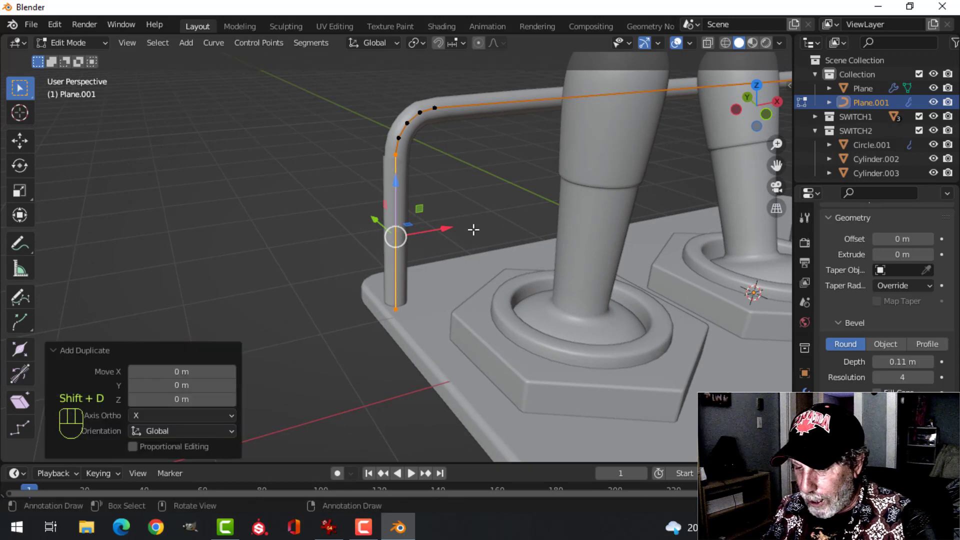
key("p")
left_click(474, 230)
- Thicken the separated leg segment into a sleeve with a bevel depth of about 0.157 m
key("Tab")
left_click(391, 190)
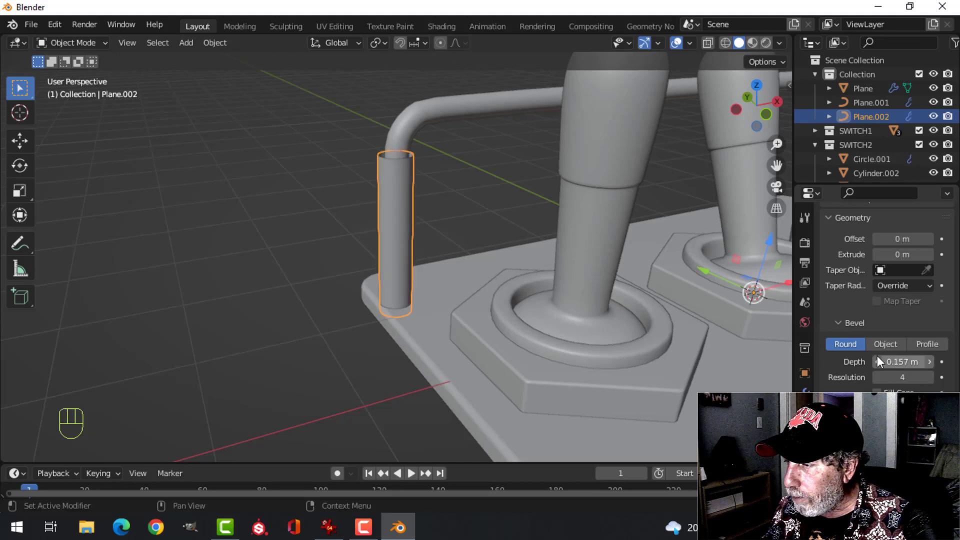
scroll(882, 270, "up", 5)
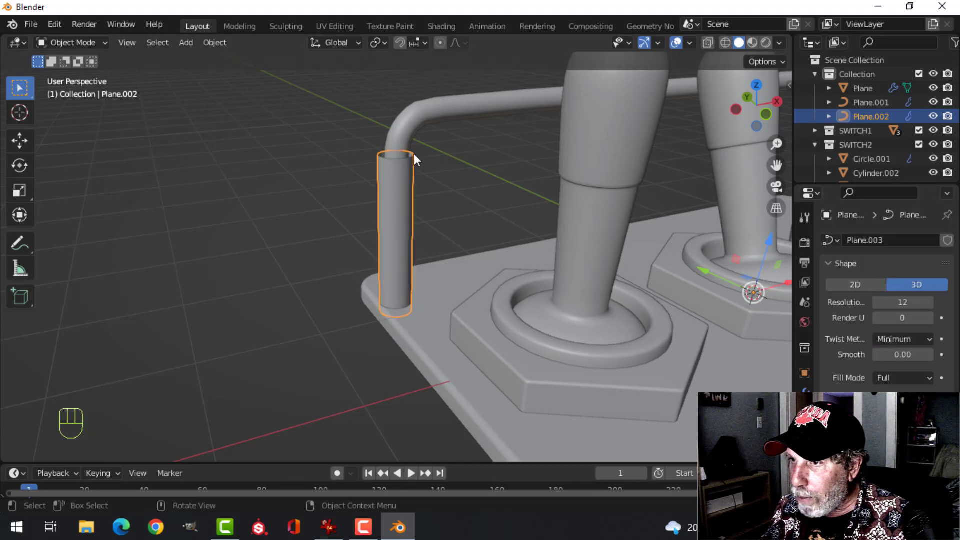
- Lower the sleeve's top point about 1.15 m along Z and set the curve's preview resolution to 4
key("Tab")
left_click_drag(400, 109, 400, 176)
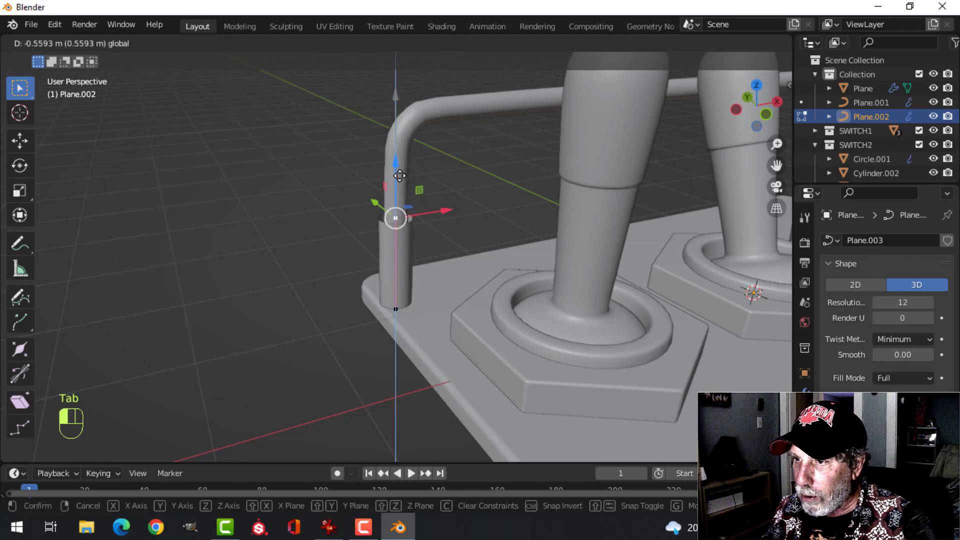
left_click_drag(401, 231, 400, 233)
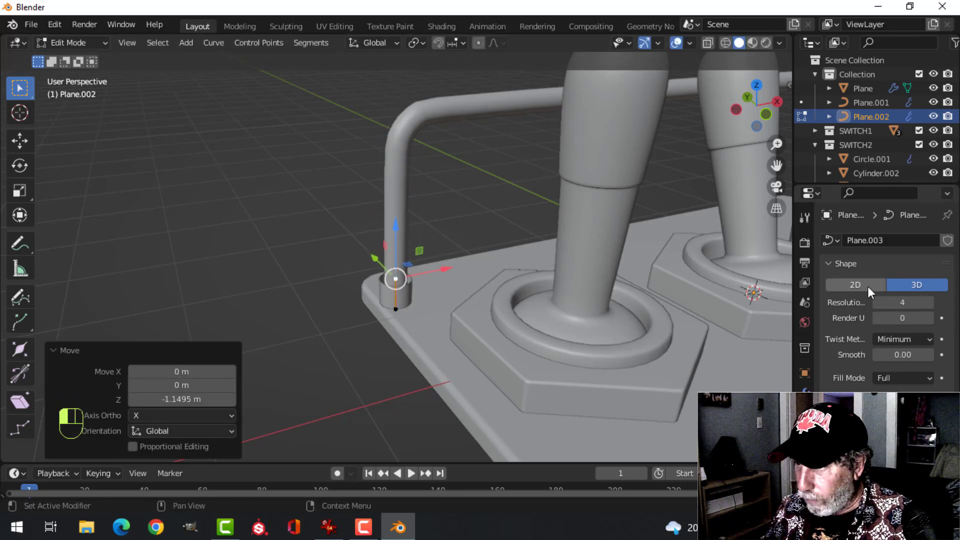
key("Tab")
key("Tab")
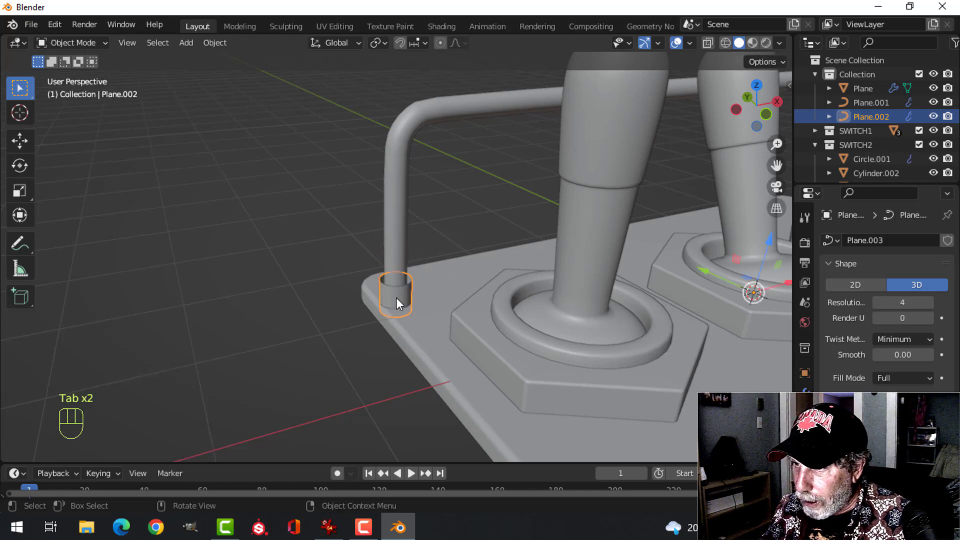
- Convert the short sleeve at the foot of the guard bar to a mesh
right_click(396, 298)
mouse_move(389, 295)
left_click(453, 302)
- Extrude the sleeve's top edge loop and scale it inward to about 0.546 to close the gap around the bar
key("Tab")
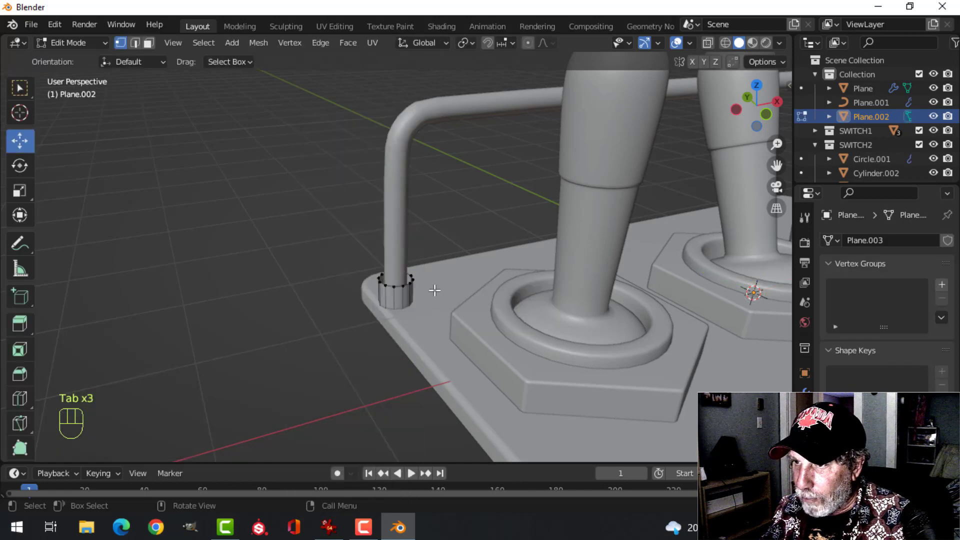
key("2")
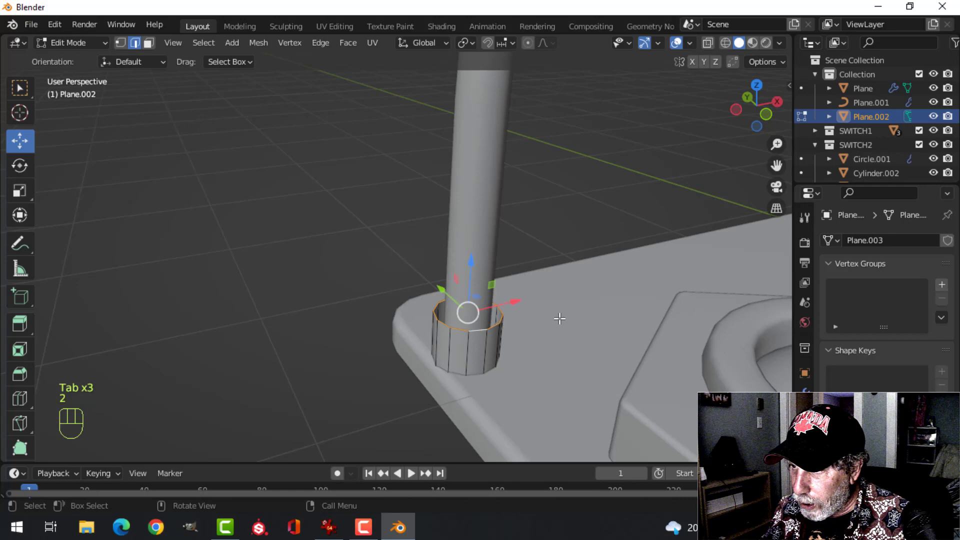
middle_click_drag(560, 318, 568, 279, "shift")
key("e")
left_click(591, 287)
key("s")
left_click(527, 289)
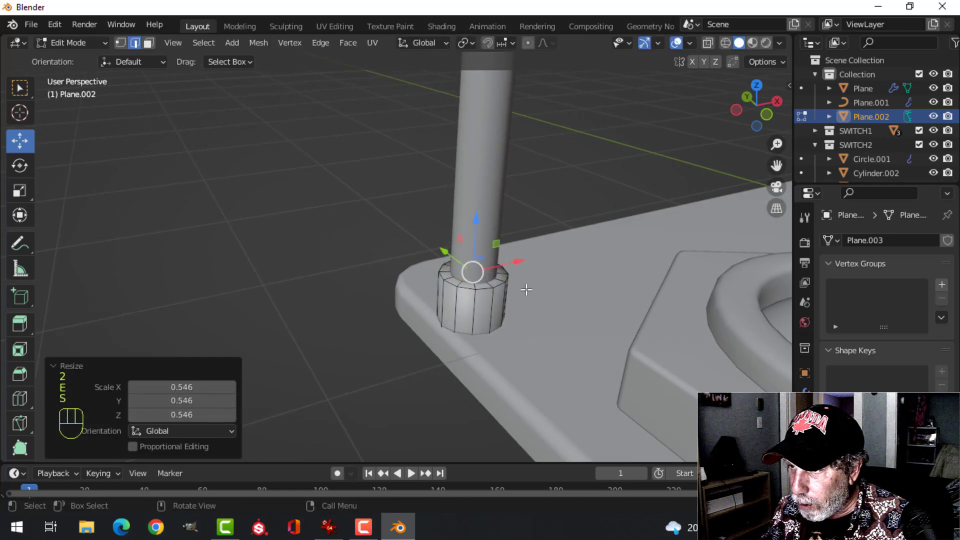
- Bevel the sleeve's upper outer edge loop with four segments and shade the sleeve smooth
key("alt+a")
scroll(550, 318, "up", 5)
key("ctrl+b")
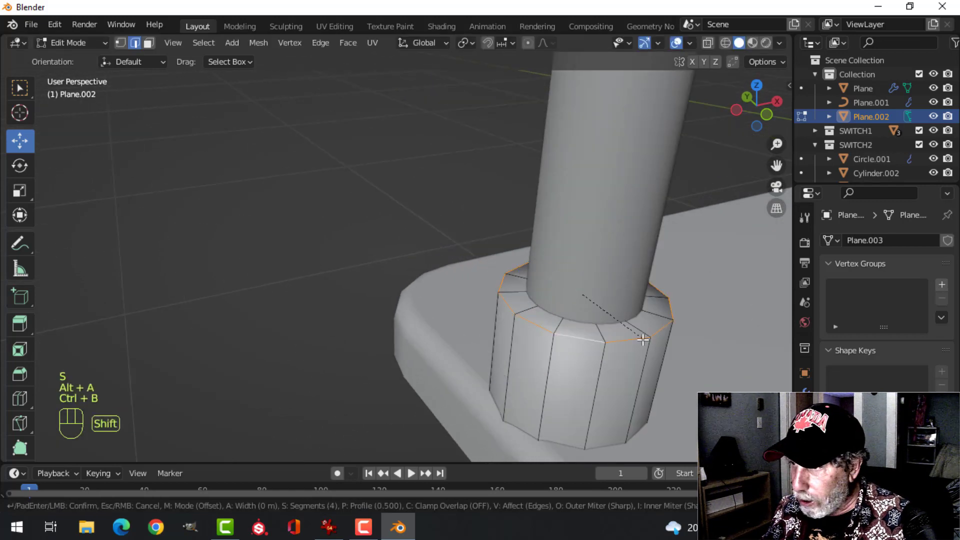
left_click(708, 385)
key("Tab")
right_click(611, 369)
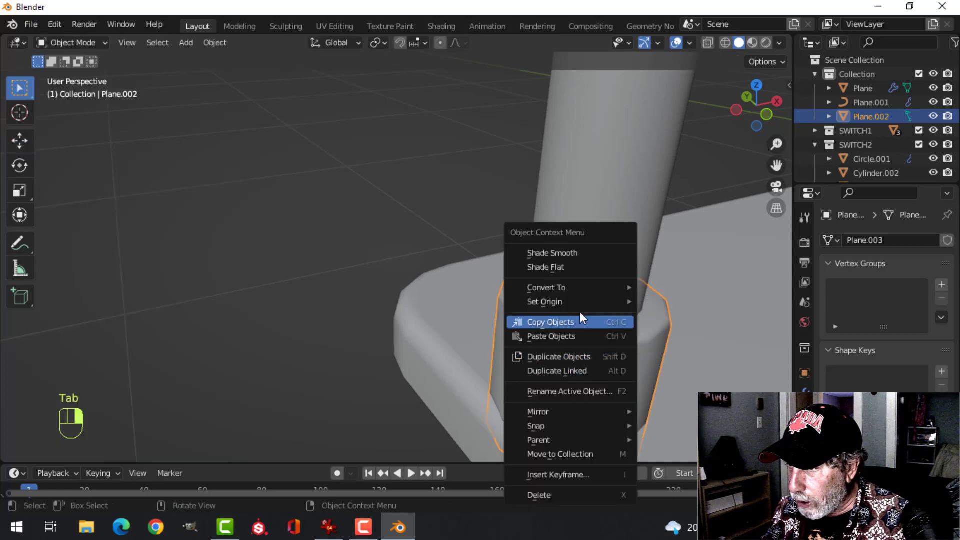
left_click(578, 253)
scroll(601, 304, "down", 6)
key("alt+a")
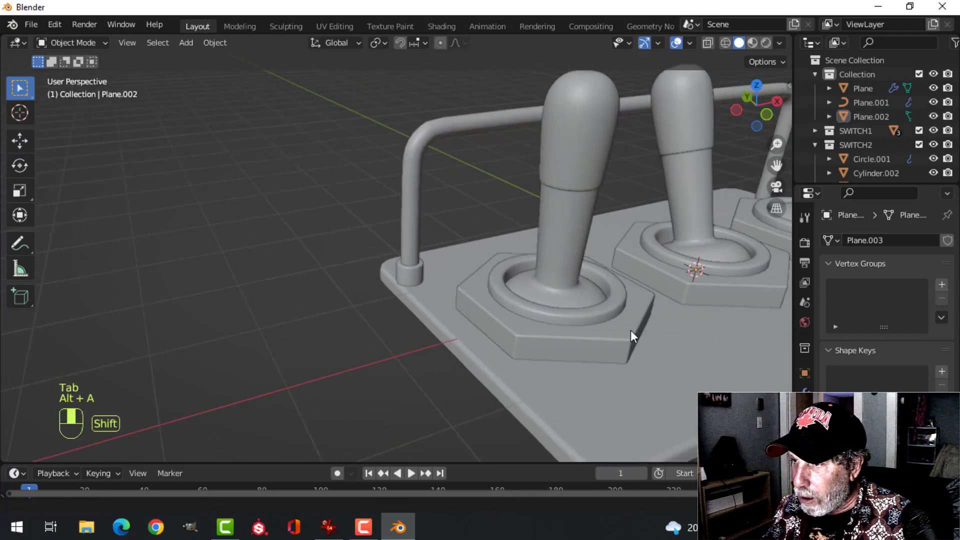
- Add a Mirror modifier to the foot sleeve so the other leg of the guard bar gets one too
left_click(353, 258)
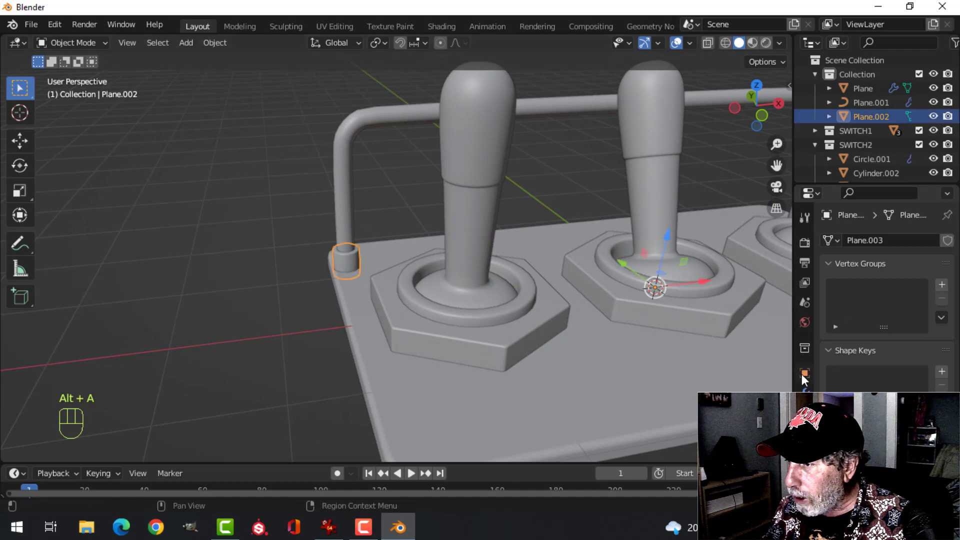
left_click(805, 392)
left_click(851, 241)
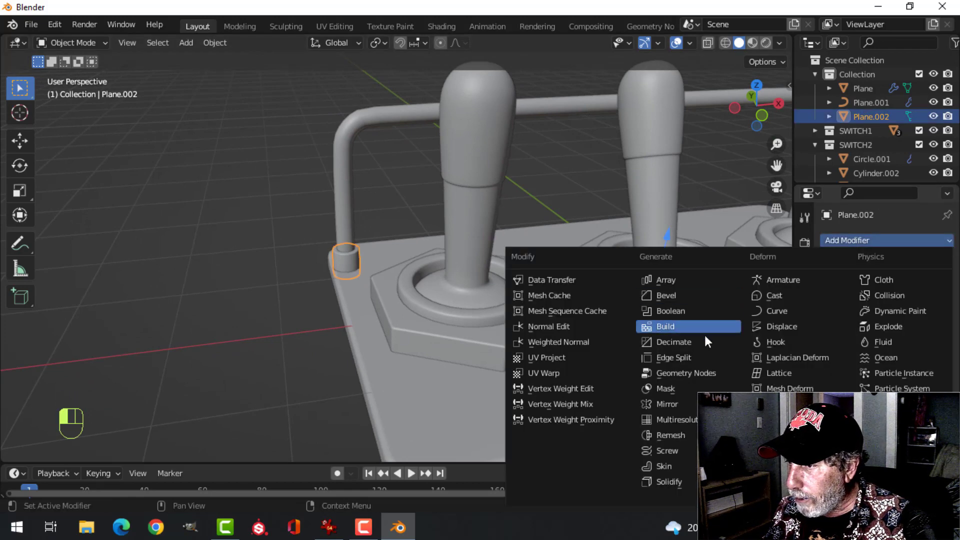
left_click(687, 398)
middle_click_drag(688, 399, 580, 321)
- Shorten the base plate by moving its front edge, opposite the guard bar, inward along Y toward the switches
left_click(563, 337)
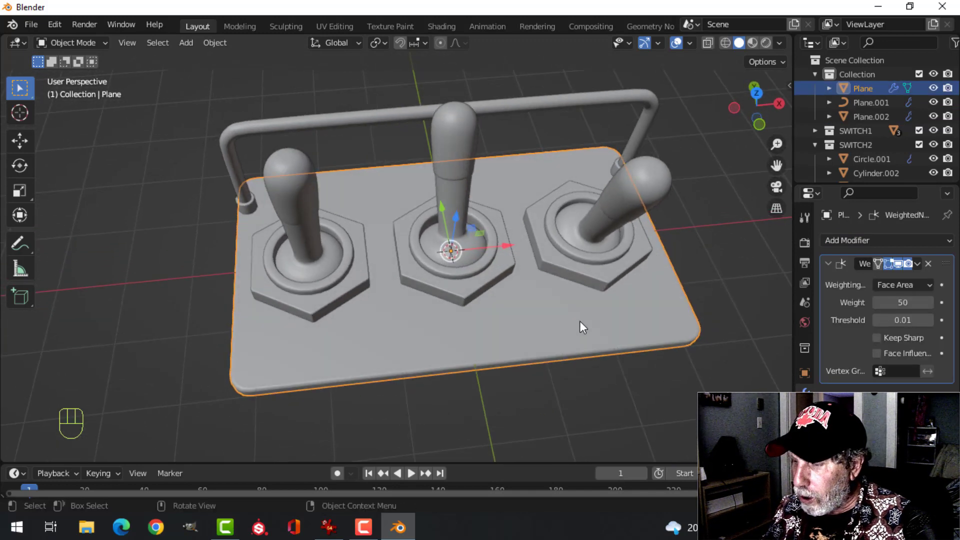
key("KP_7")
key("Tab")
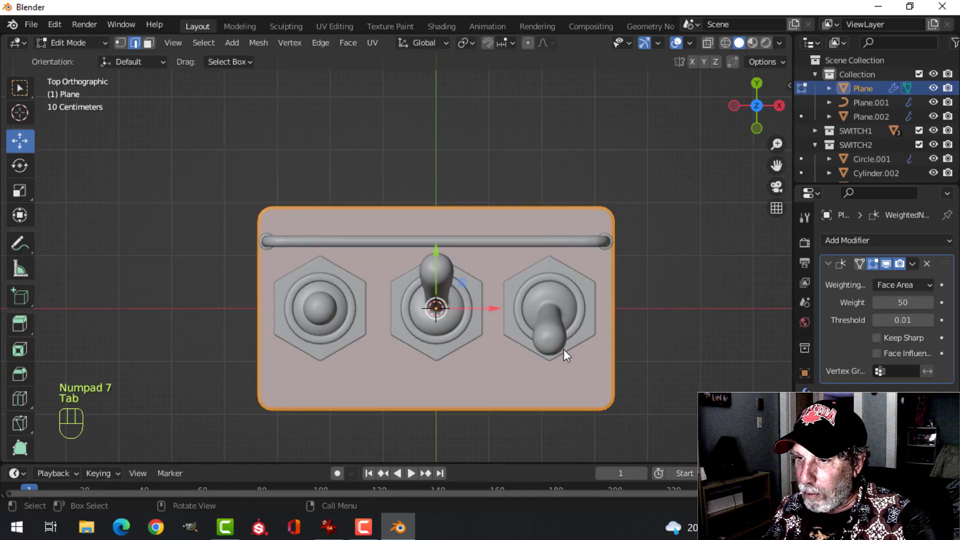
key("alt+a")
key("z")
left_click(522, 355)
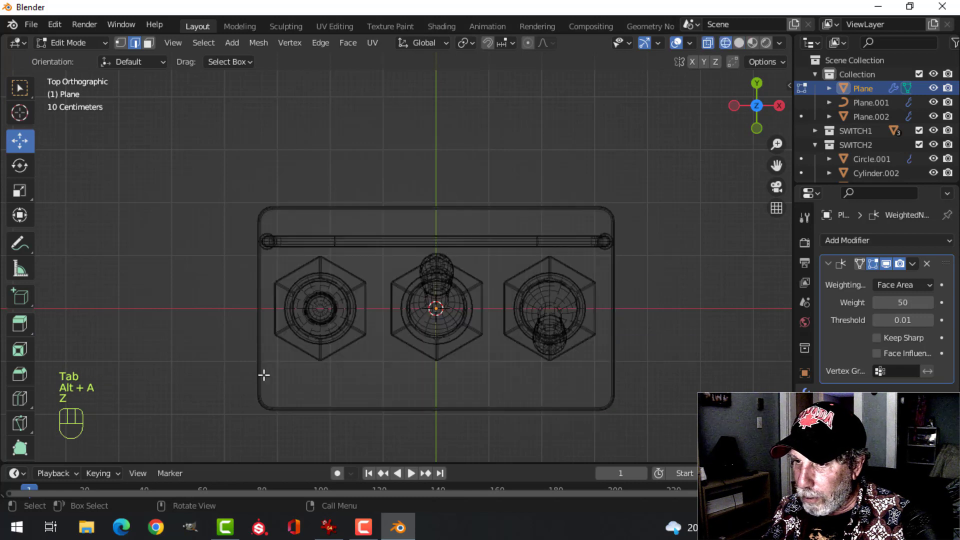
key("b")
left_click_drag(206, 375, 688, 453)
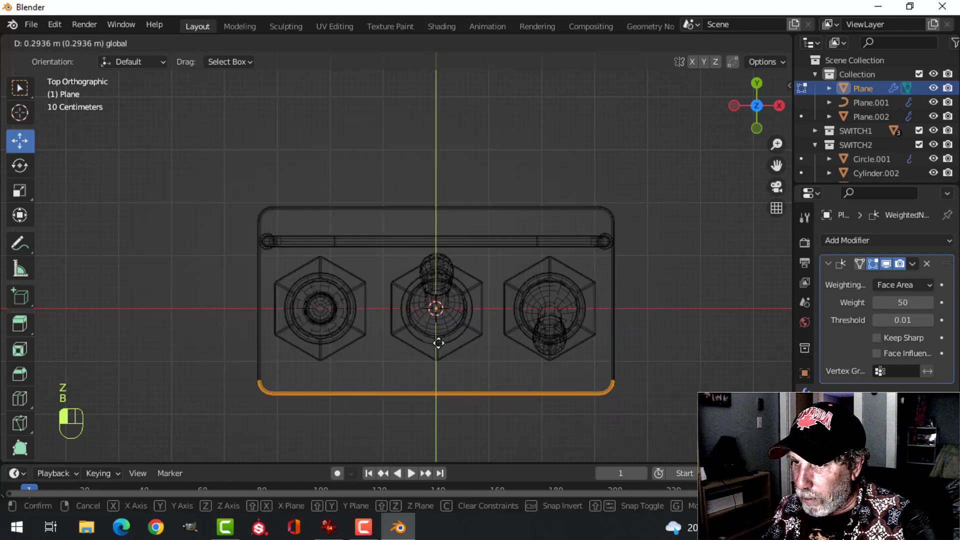
- Extend the base plate's right end outward along X, past the guard bar's foot
key("alt+a")
key("b")
left_click_drag(581, 171, 645, 424)
left_click_drag(653, 294, 671, 300)
- Extend the base plate's left end outward by moving it about -0.2269 m along X
key("alt+a")
key("b")
left_click_drag(205, 167, 305, 400)
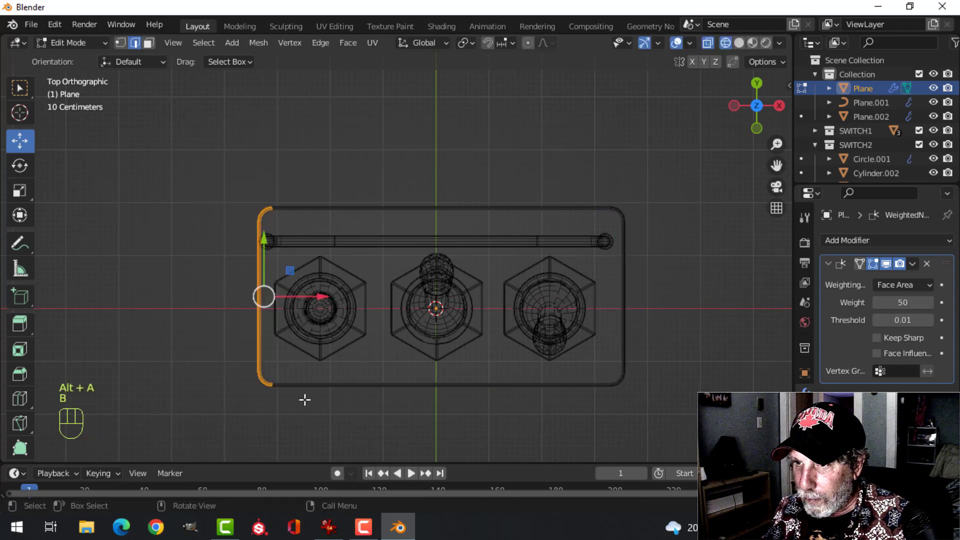
left_click_drag(309, 295, 303, 291)
key("z")
left_click(497, 300)
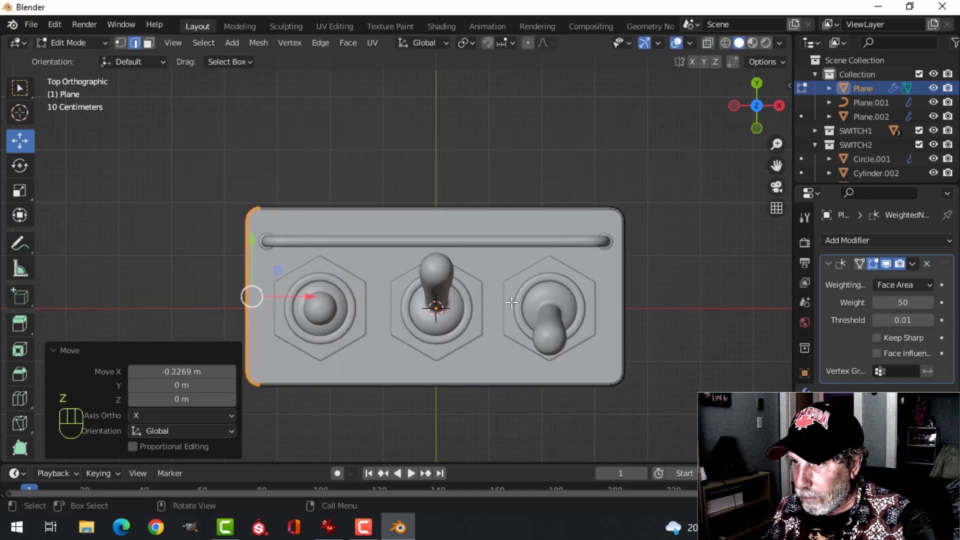
key("alt+a")
key("Tab")
- Recalculate the face normals of all mesh parts in the scene together
middle_click_drag(457, 308, 472, 235)
key("alt+a")
scroll(500, 254, "down", 2)
key("a")
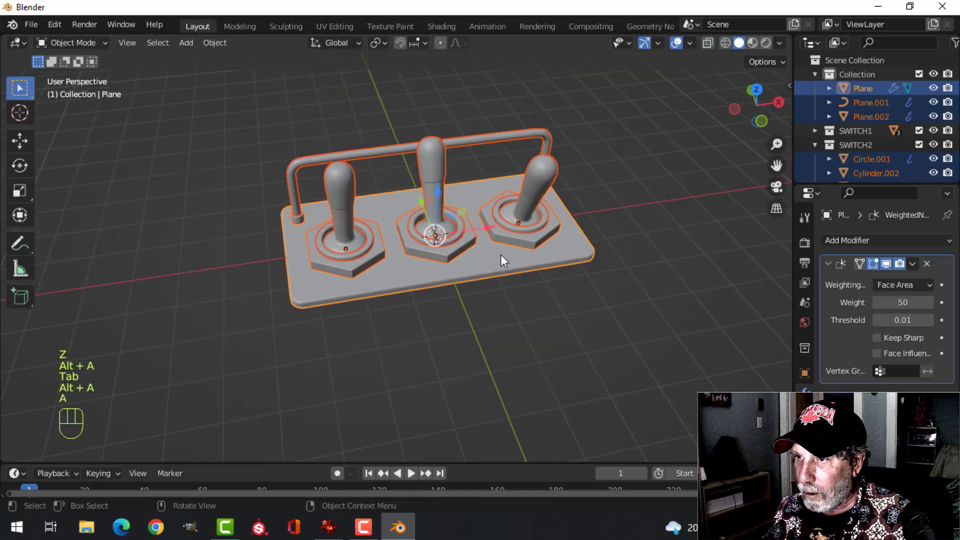
key("Tab")
key("a")
middle_click_drag(517, 258, 519, 276, "shift")
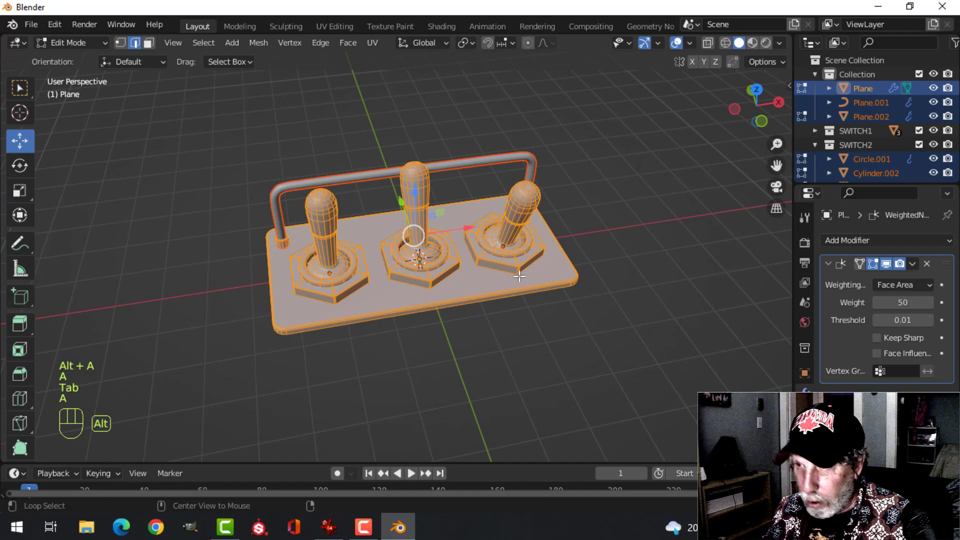
key("alt+n")
left_click(468, 336)
key("Tab")
key("alt+a")
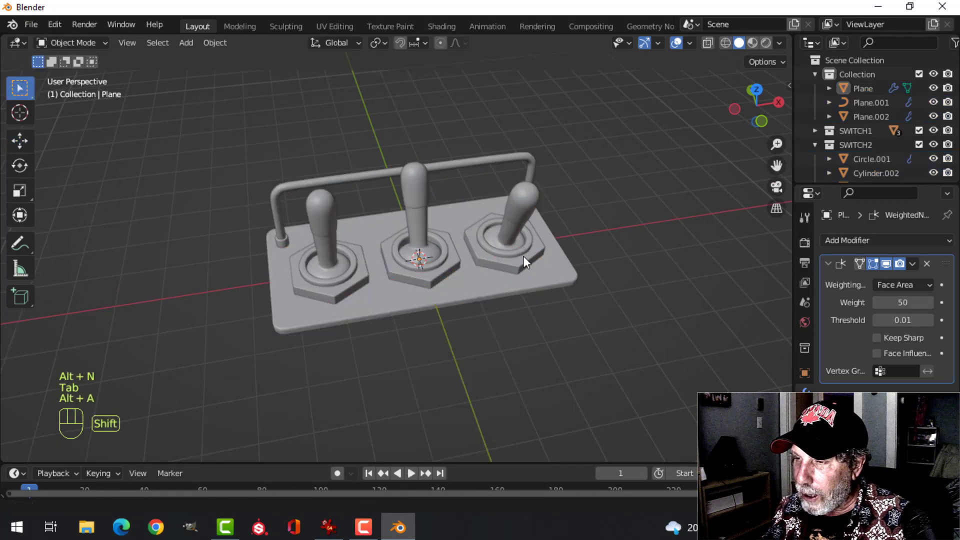
- Hide the viewport gizmos and overlays, and enable shadow and cavity in the solid shading
middle_click_drag(524, 256, 534, 249)
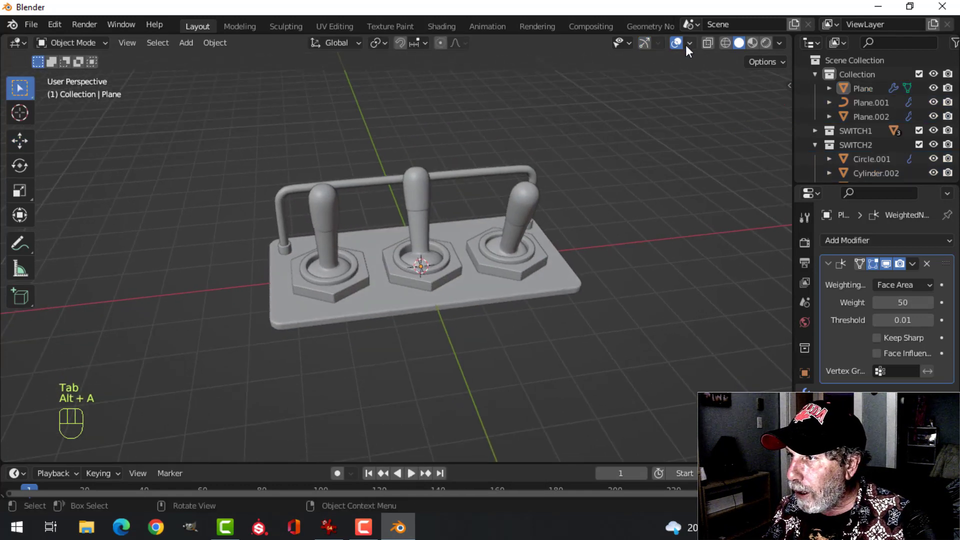
left_click(779, 42)
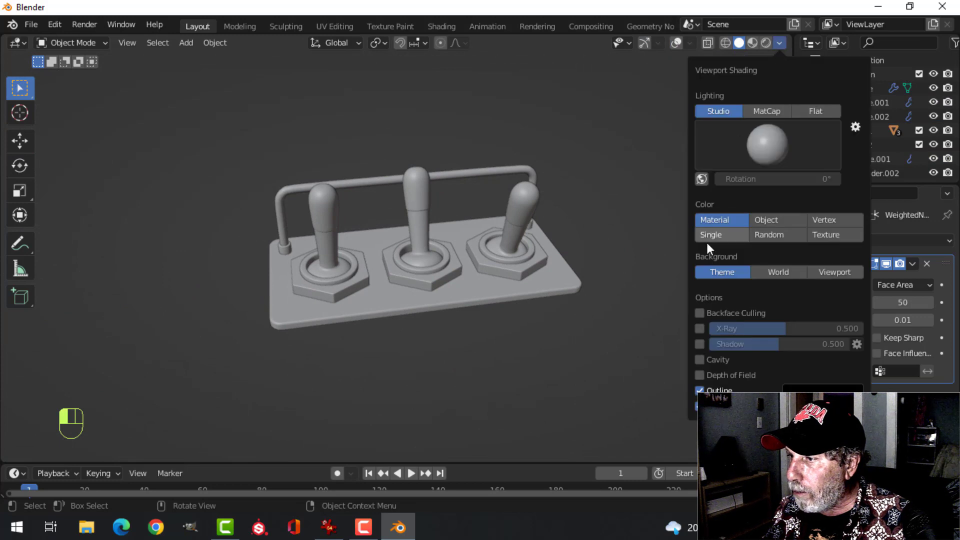
left_click(699, 353)
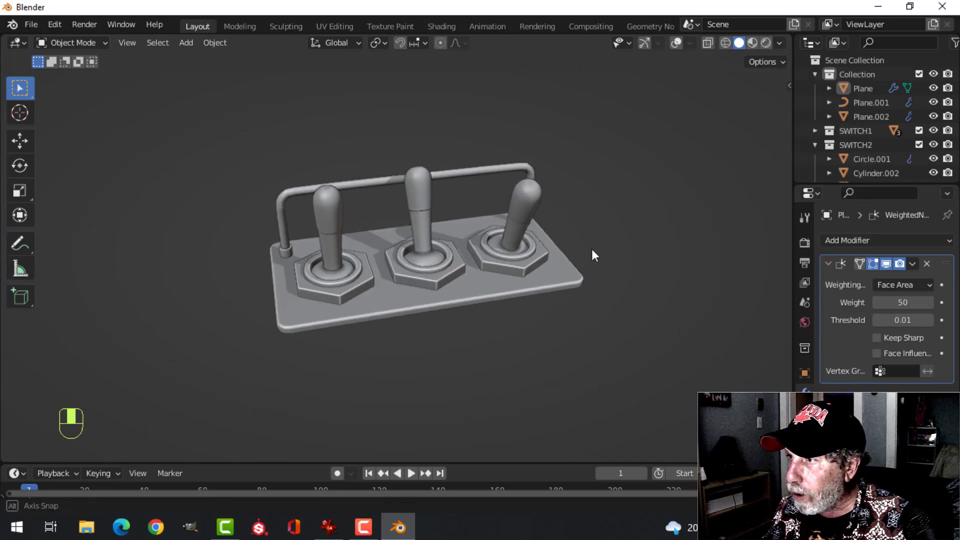
- Change the viewport's studio lighting to the third light preset
middle_click_drag(593, 255, 603, 248)
left_click(780, 42)
left_click(757, 144)
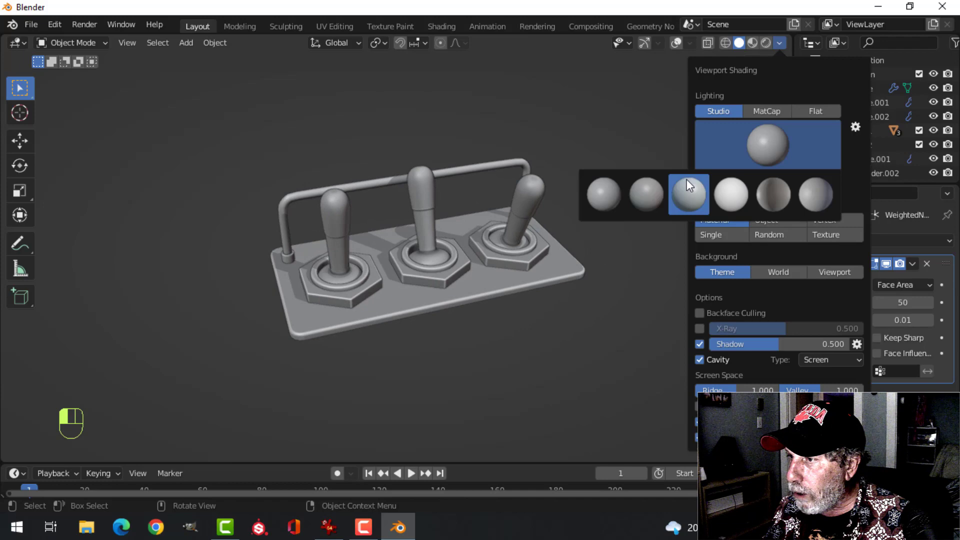
left_click(687, 193)
- Examine the finished switch panel, its guard bar and foot sleeves close up from several angles
scroll(595, 232, "up", 4)
middle_click_drag(575, 218, 454, 241)
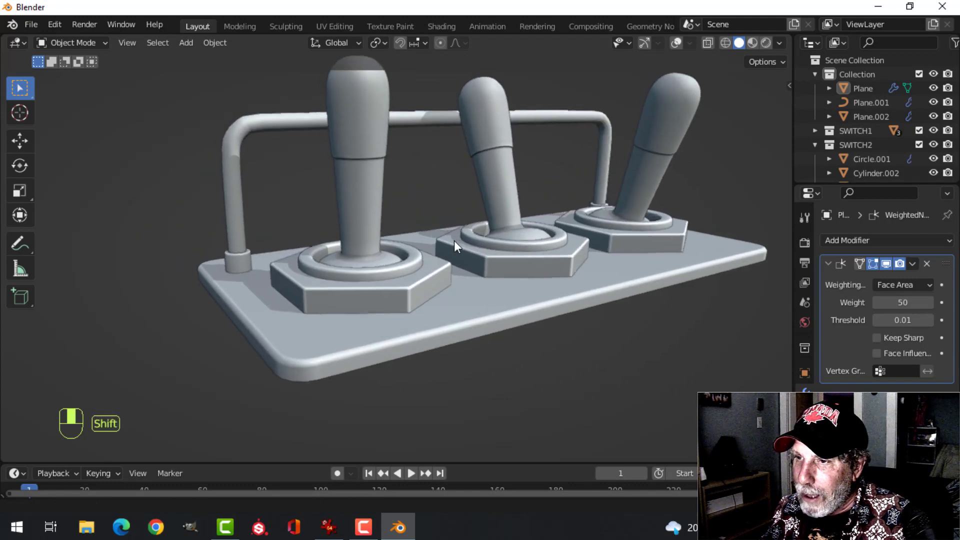
scroll(385, 203, "down", 2)
middle_click_drag(384, 203, 346, 279)
scroll(377, 235, "up", 2)
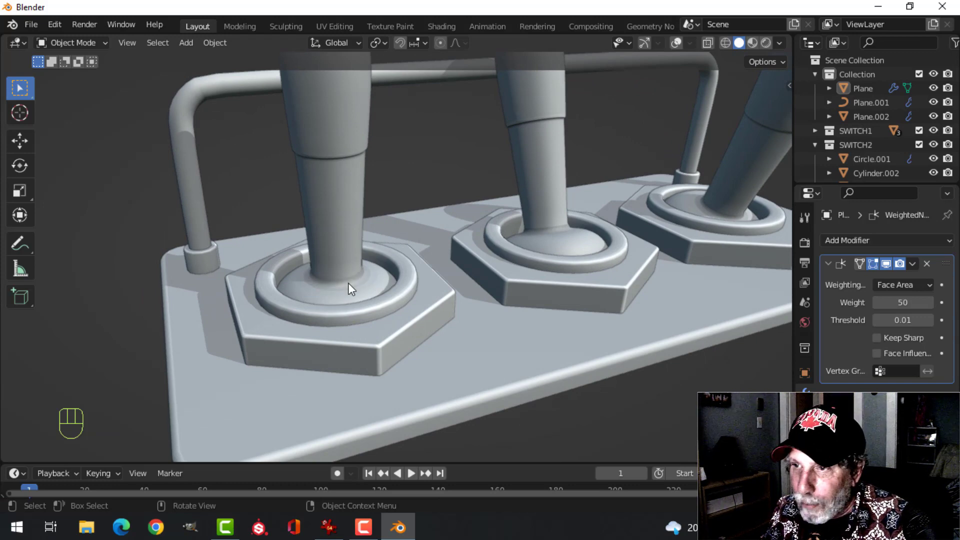
scroll(350, 220, "down", 5)
middle_click_drag(389, 241, 469, 265)
scroll(500, 250, "up", 5)
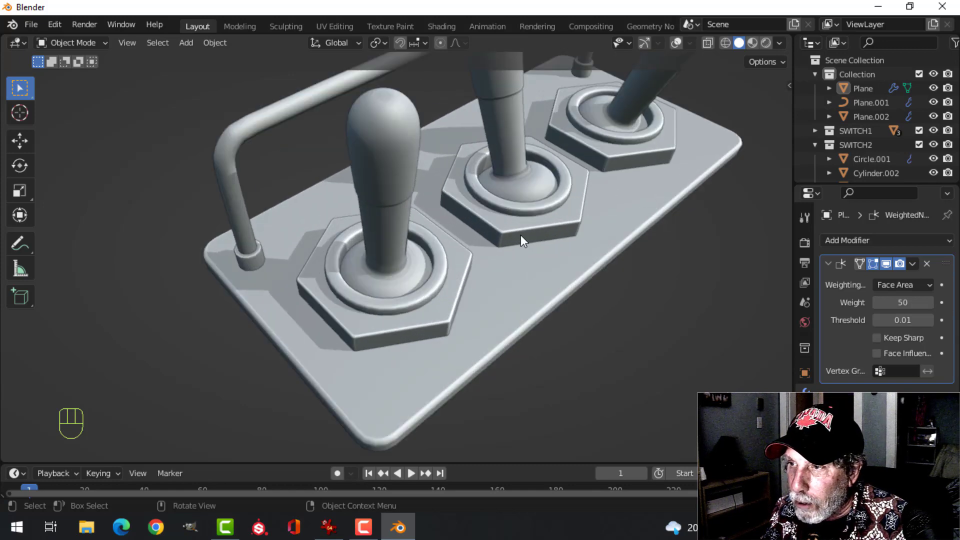
middle_click_drag(521, 235, 479, 278)
scroll(469, 277, "down", 2)
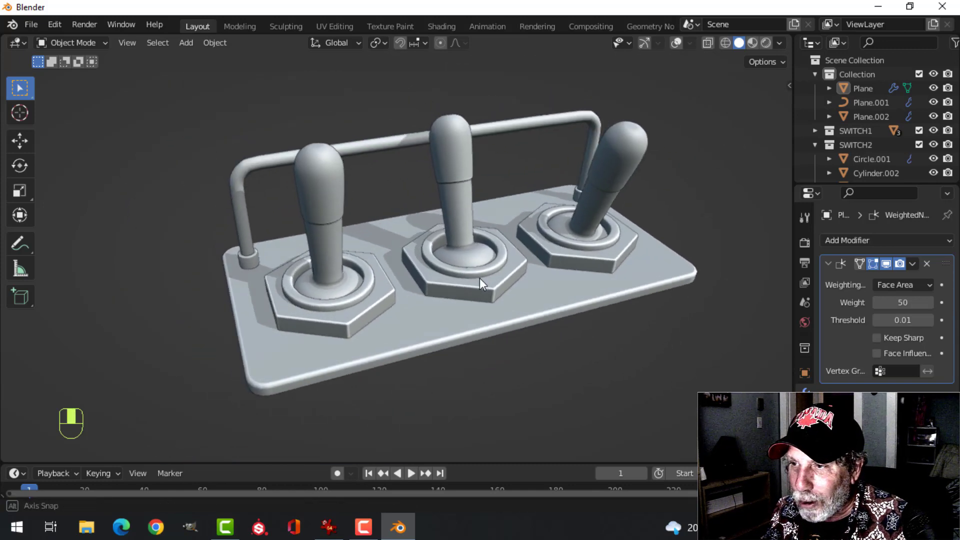